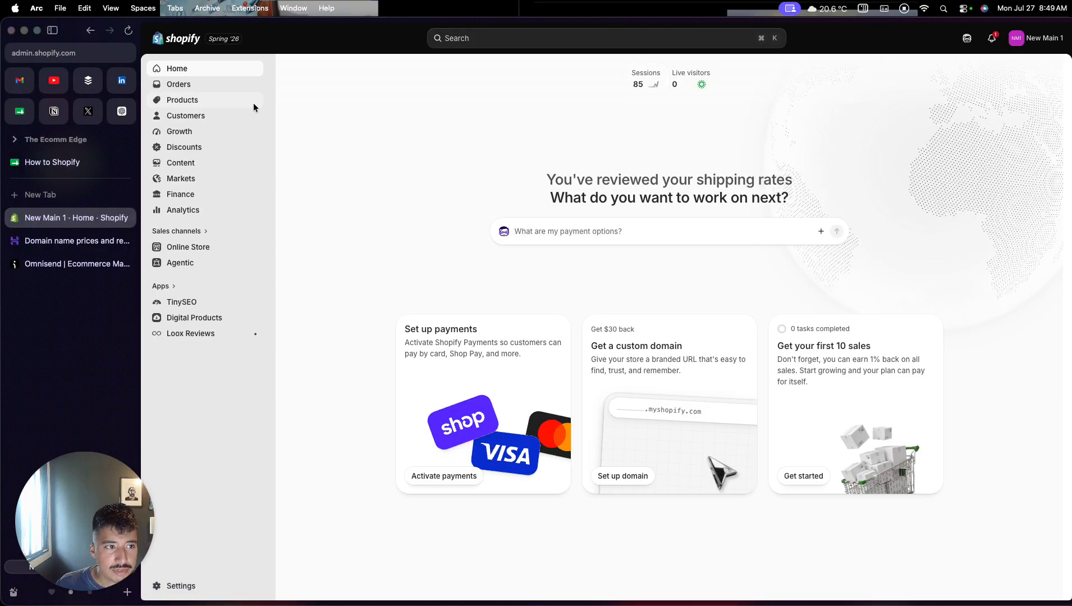
# - Start a new product in the store and title it "Men's Stainless Steel Watch"
pyautogui.click(230, 106)
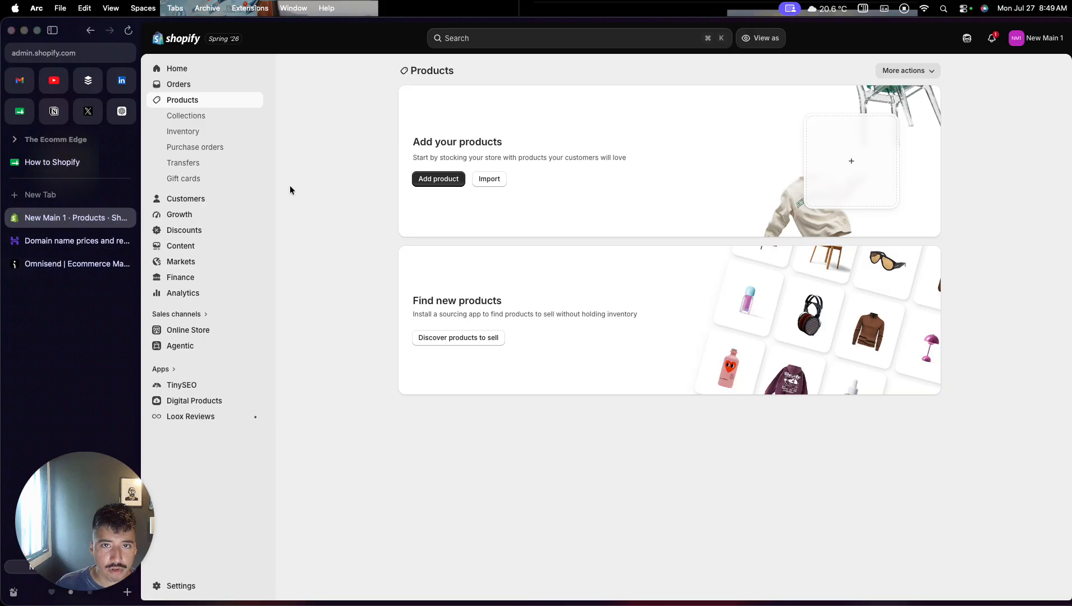
pyautogui.click(419, 180)
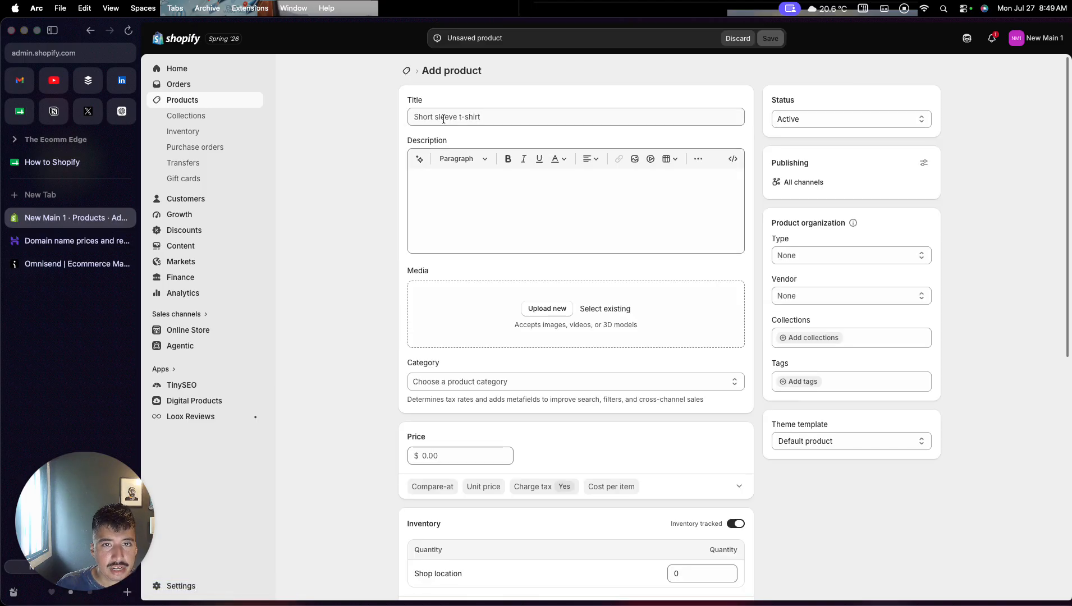
pyautogui.click(443, 119)
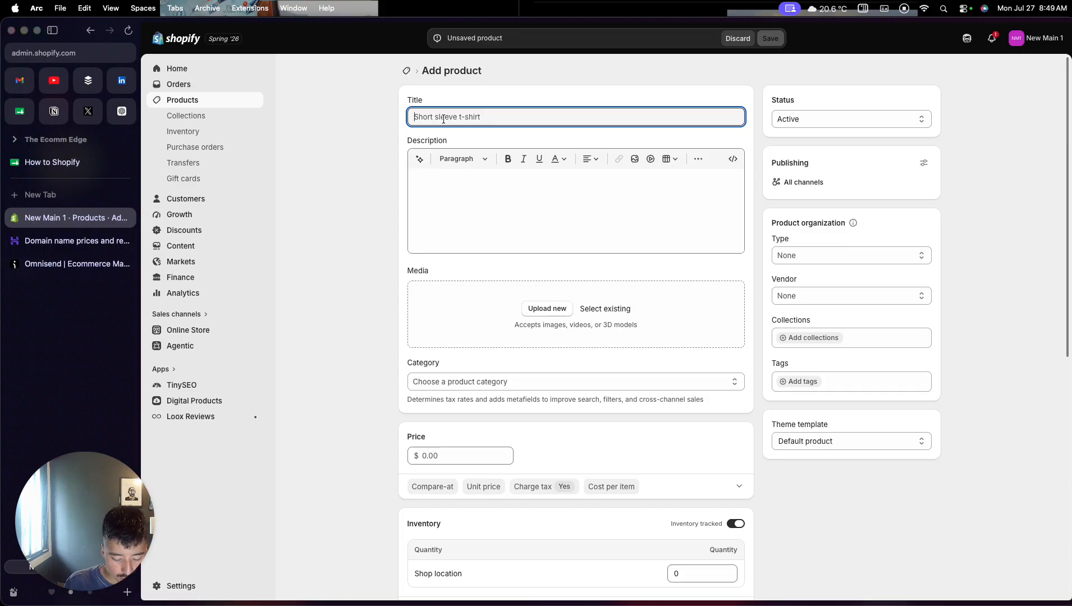
pyautogui.write("Men's")
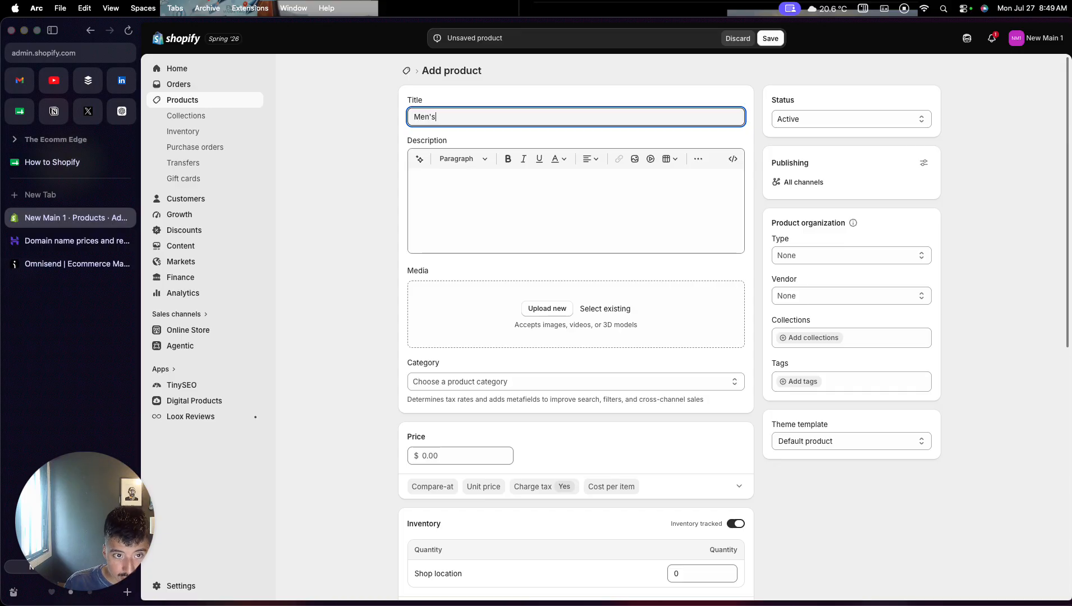
pyautogui.write(' Stai')
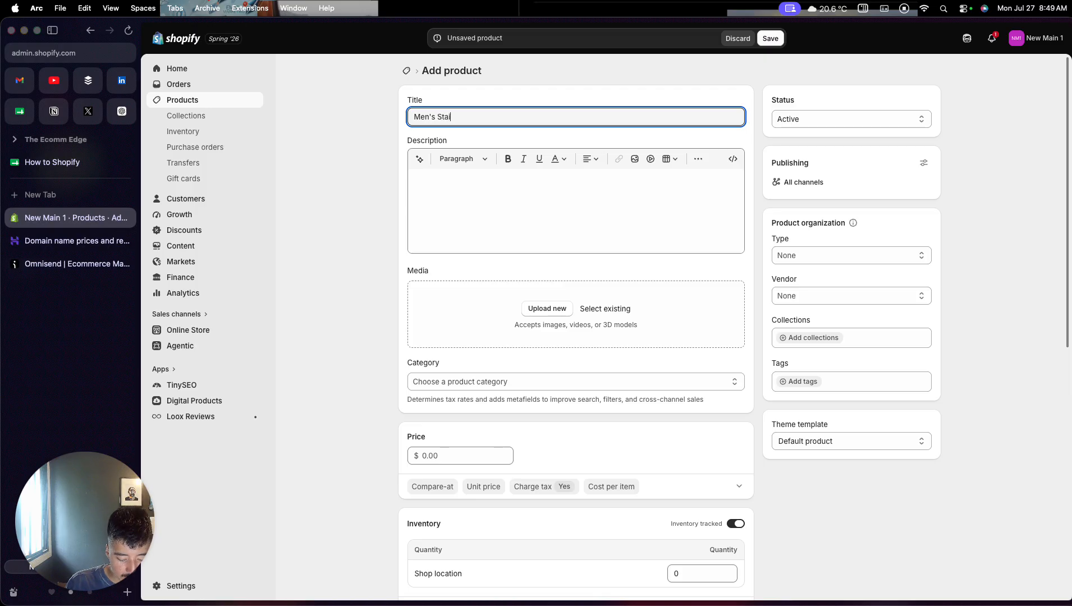
pyautogui.write('nless Steel Watch')
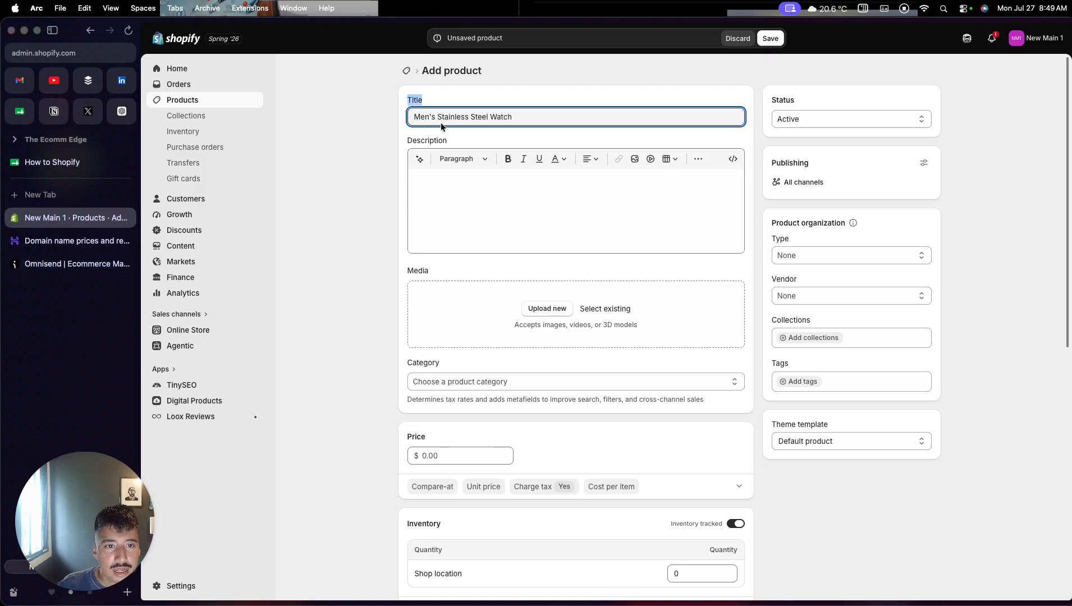
# - Generate the product description automatically from the title "Men's Stainless Steel Watch"
pyautogui.tripleClick(440, 116)
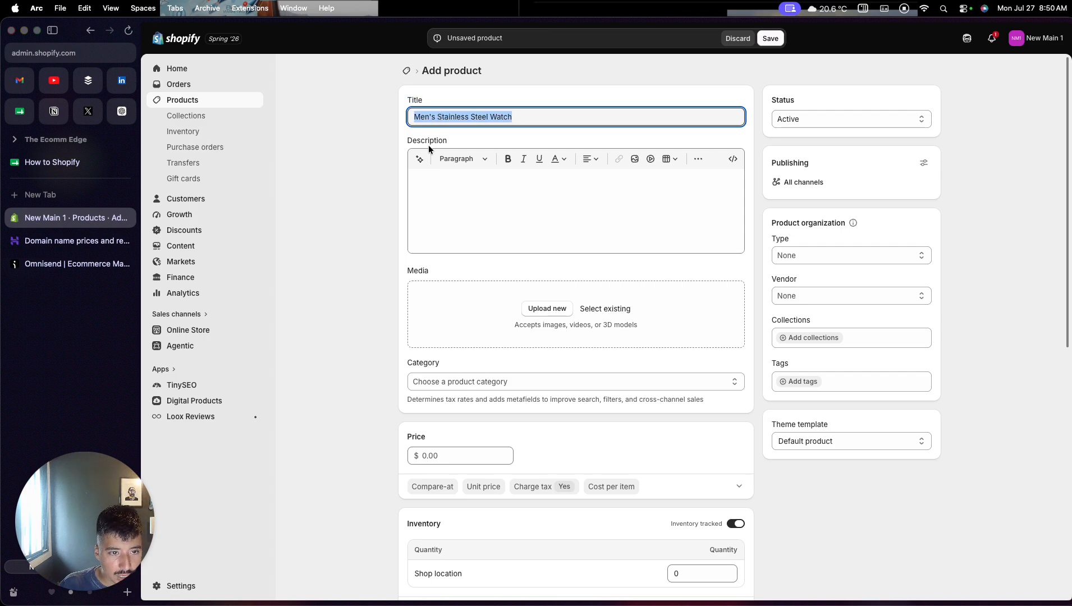
pyautogui.click(419, 159)
pyautogui.press('Return')
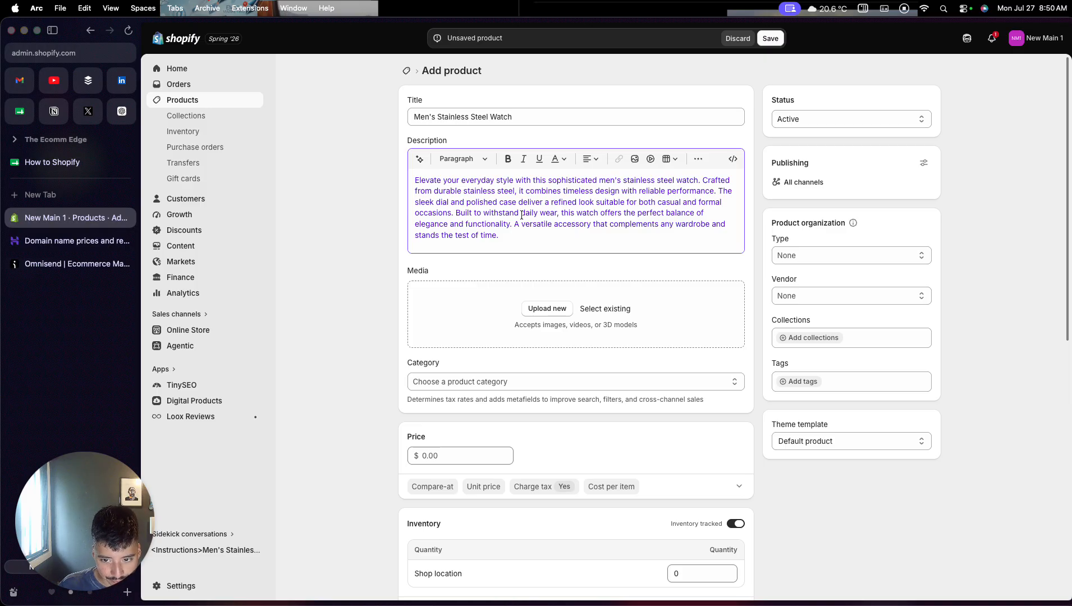
# - Add the existing wrist-watch image PNGimage3 from the store files to the product media
pyautogui.scroll(-1, 514, 274)
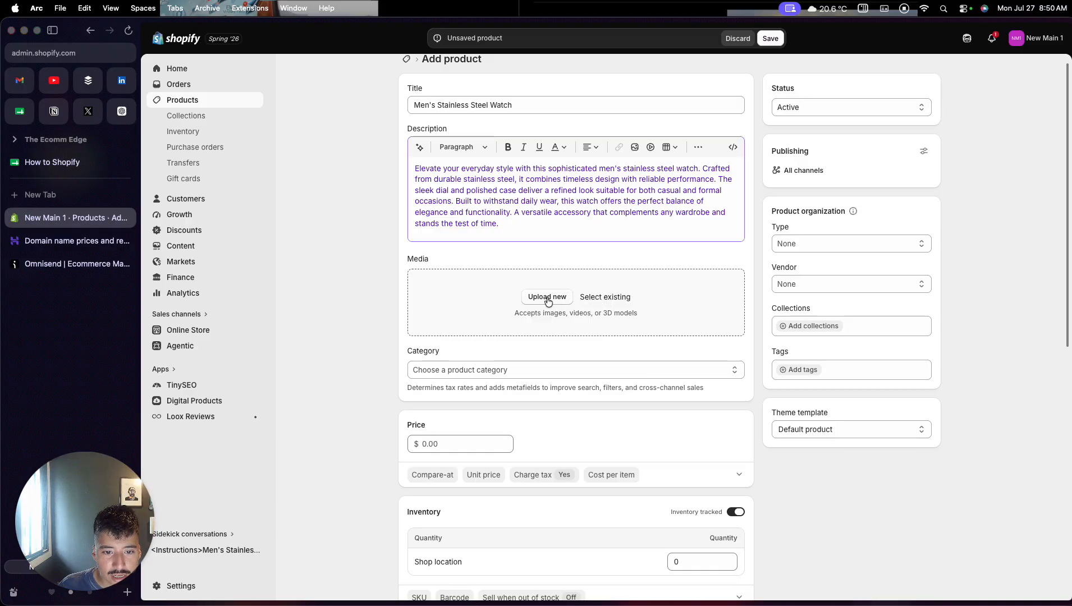
pyautogui.click(597, 302)
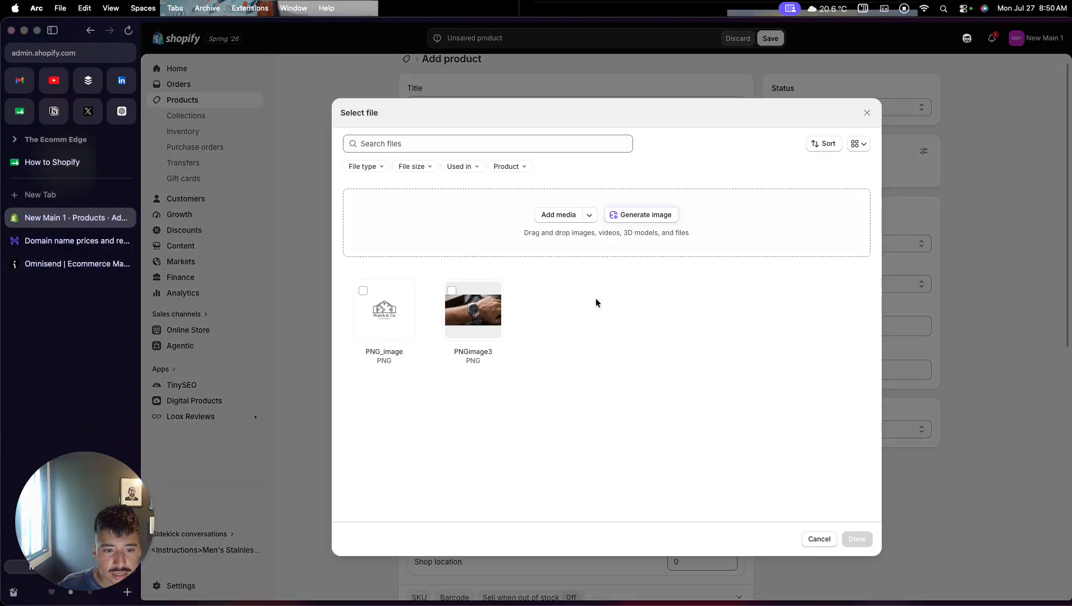
pyautogui.click(486, 308)
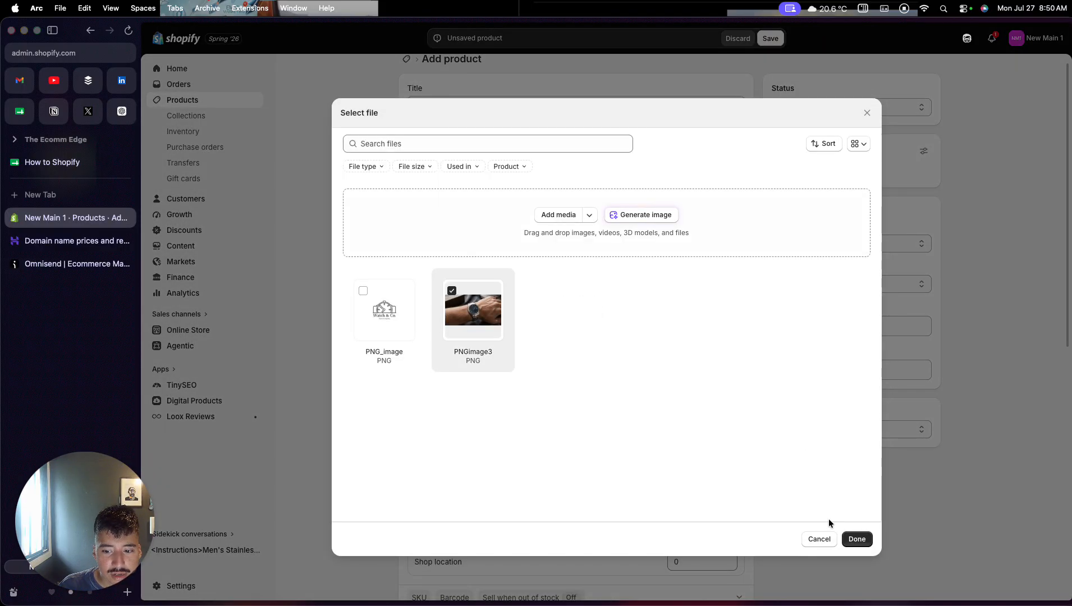
pyautogui.click(857, 540)
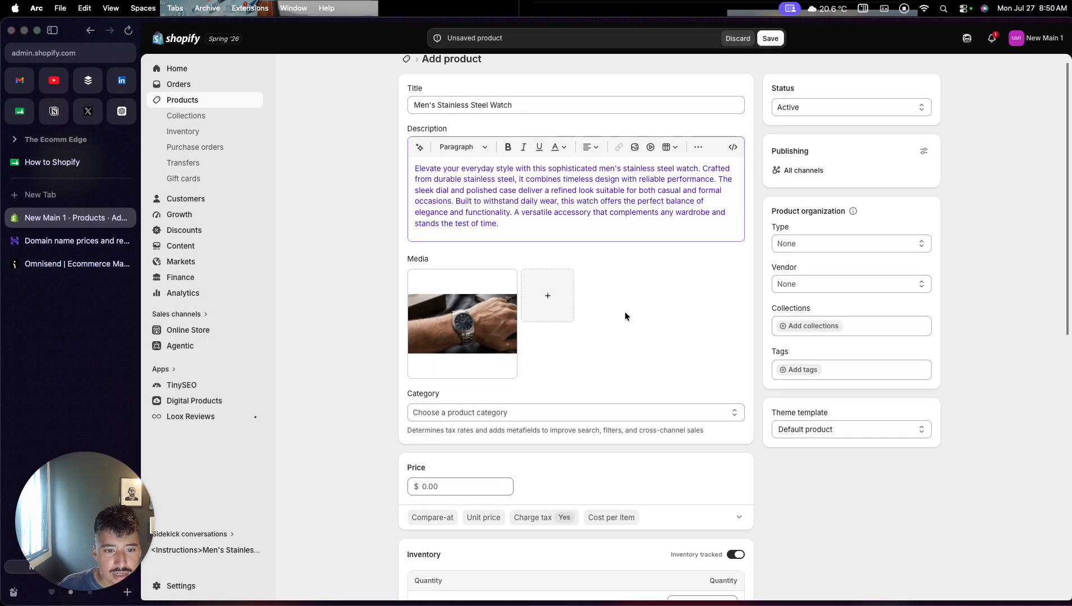
# - Upload PNG image 8.png from the Desktop's products folder and add it as the second product image
pyautogui.click(547, 296)
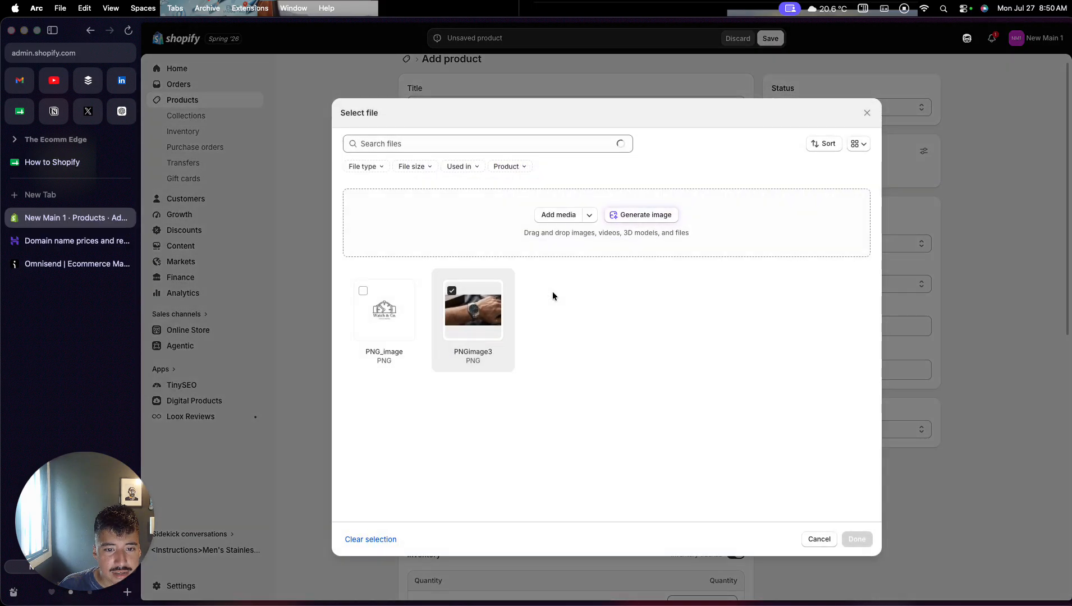
pyautogui.click(542, 216)
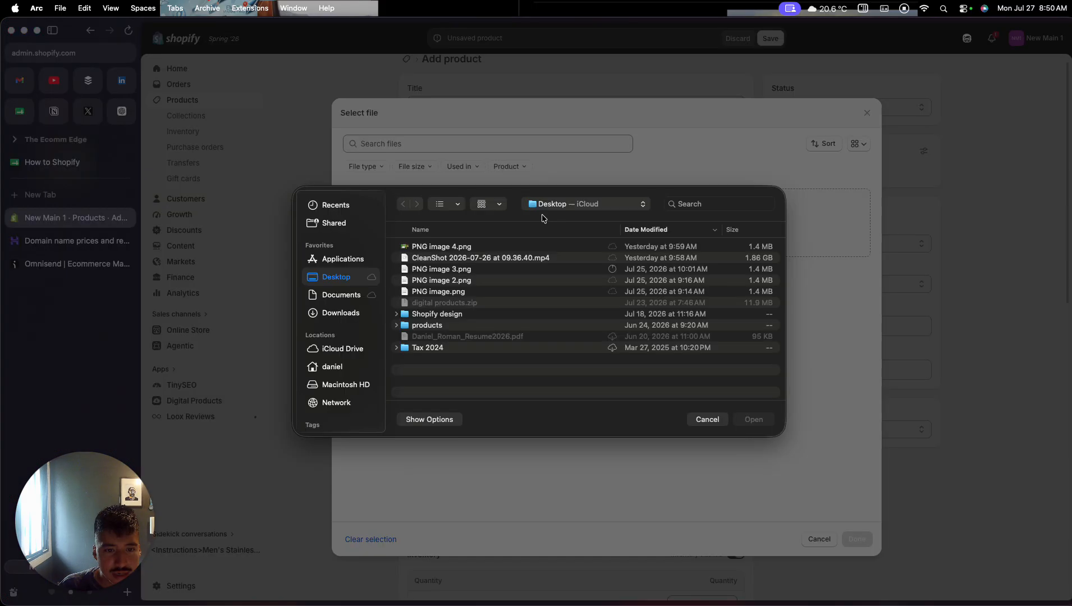
pyautogui.doubleClick(455, 325)
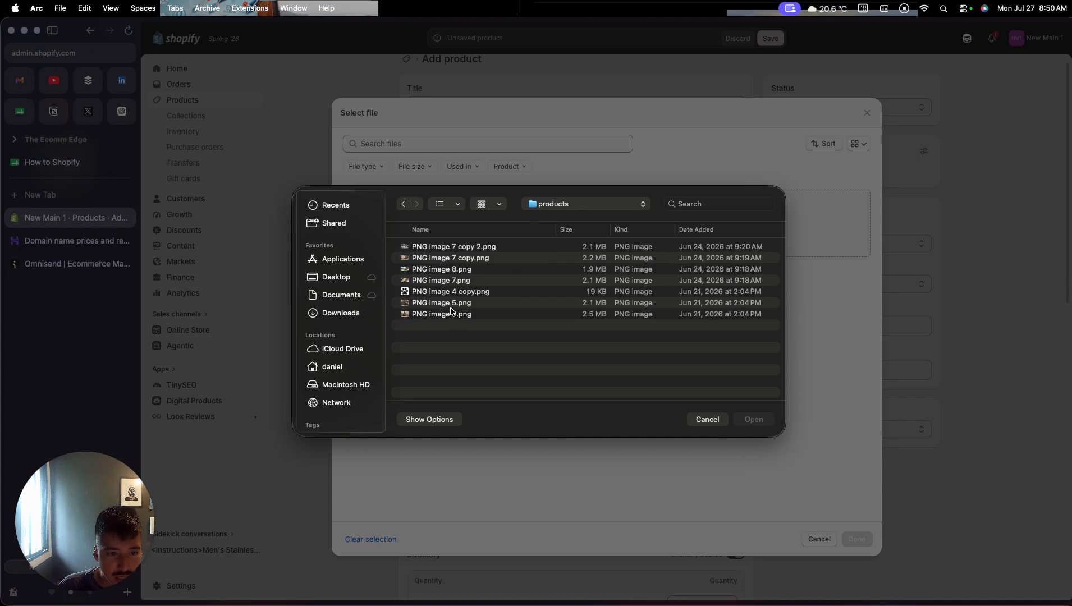
pyautogui.click(453, 270)
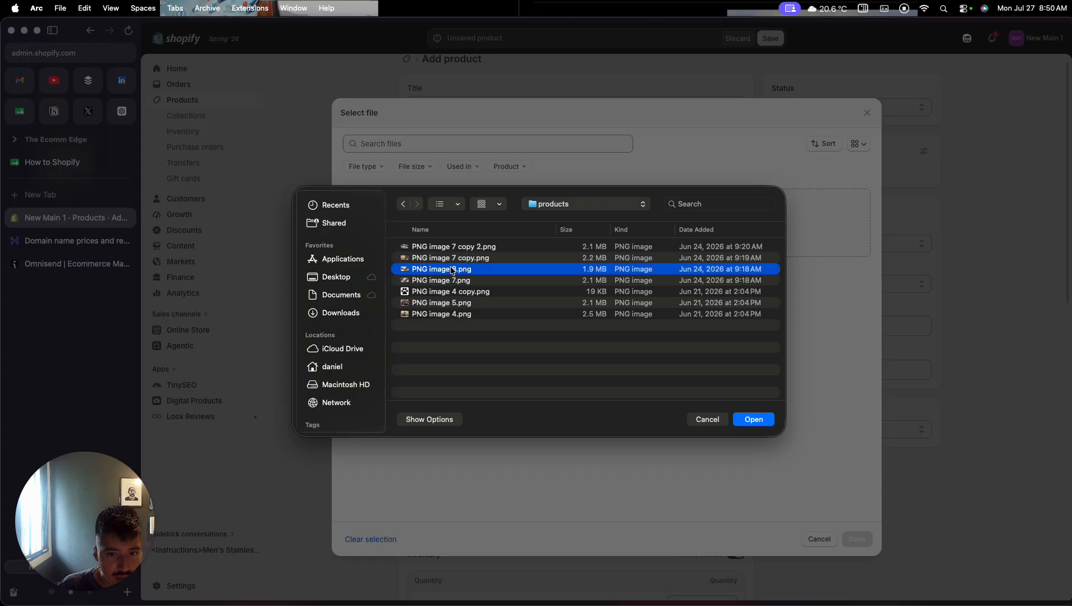
pyautogui.click(754, 420)
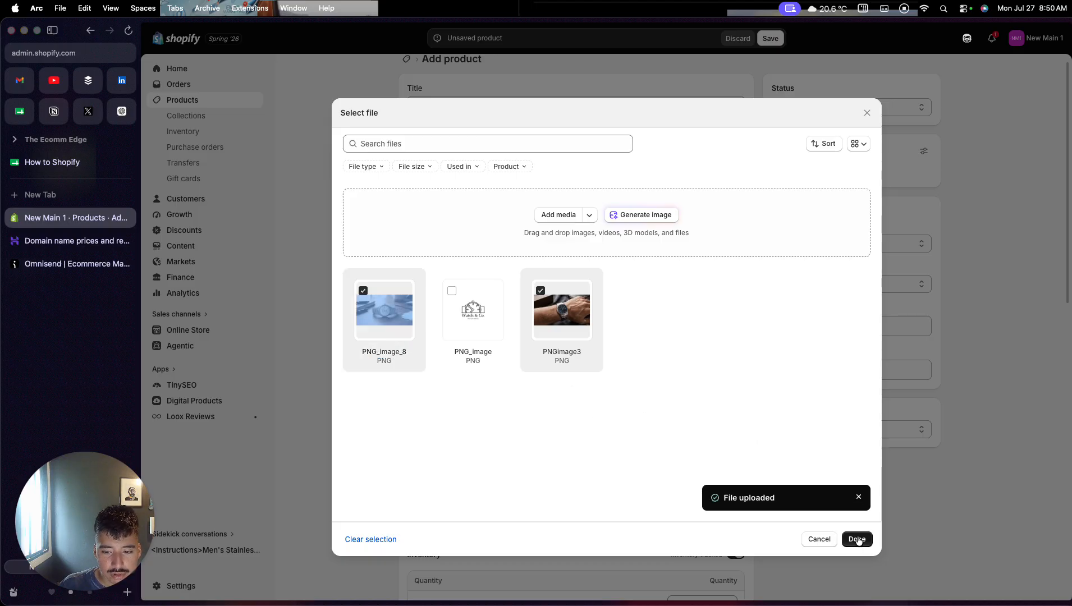
pyautogui.click(853, 539)
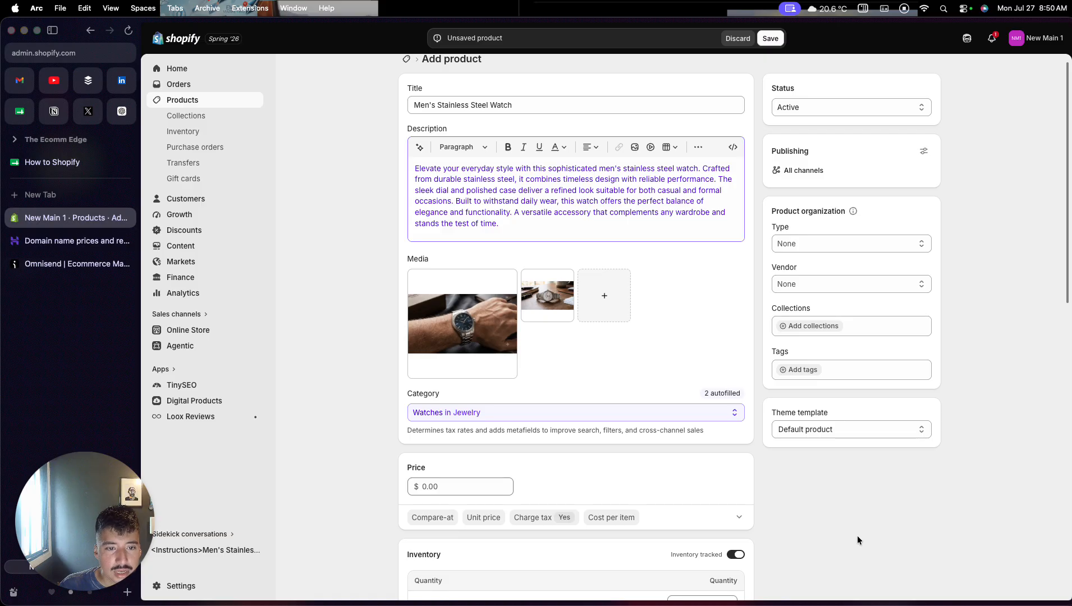
# - Set the watch's price to $5,000.00
pyautogui.scroll(-2, 519, 345)
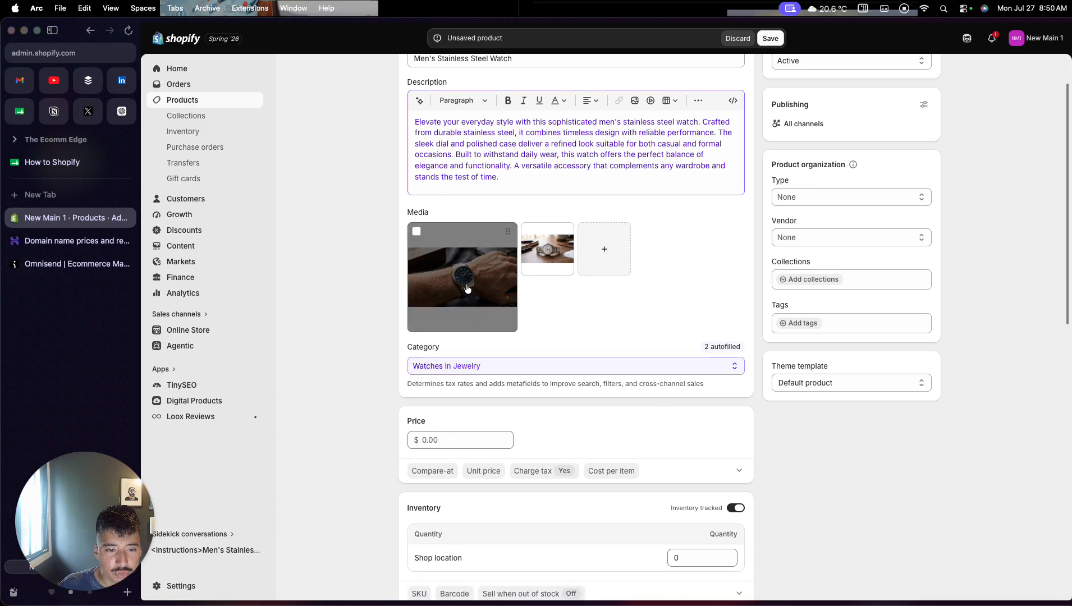
pyautogui.scroll(2, 487, 217)
pyautogui.scroll(-5, 486, 217)
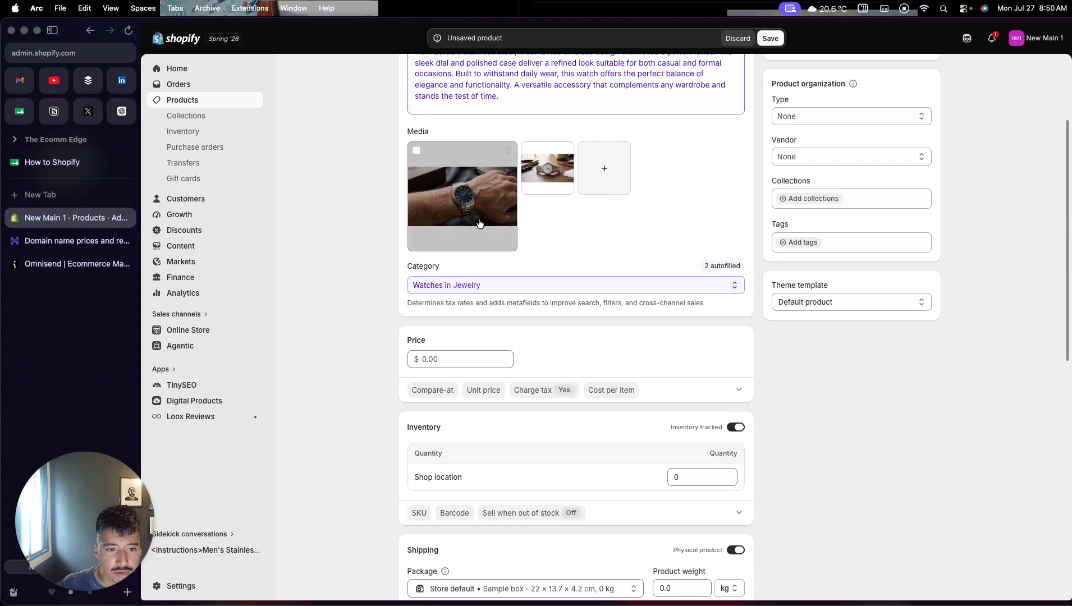
pyautogui.click(435, 359)
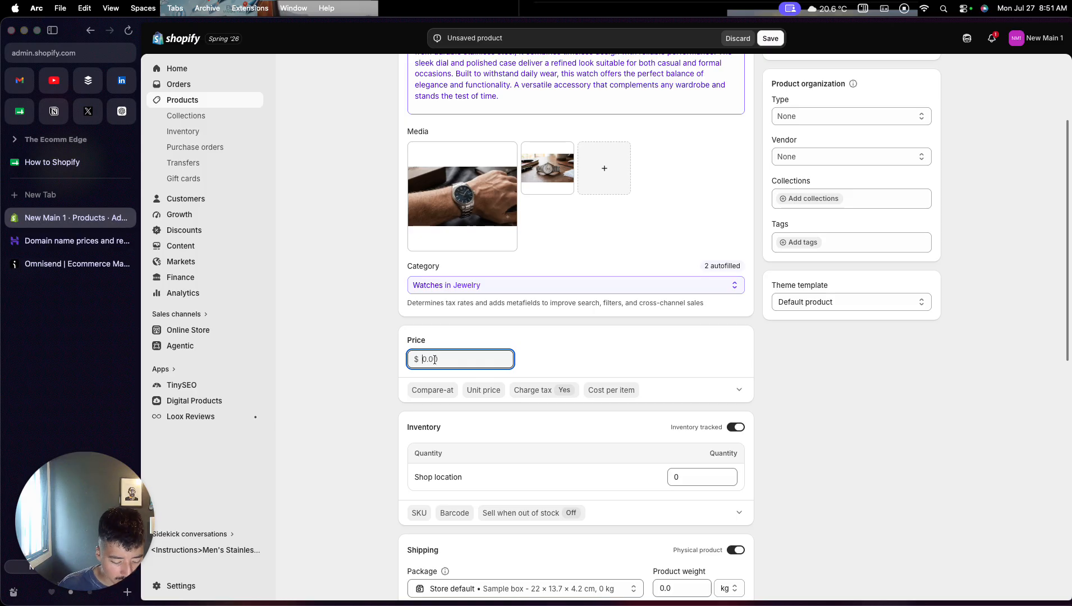
pyautogui.write('$')
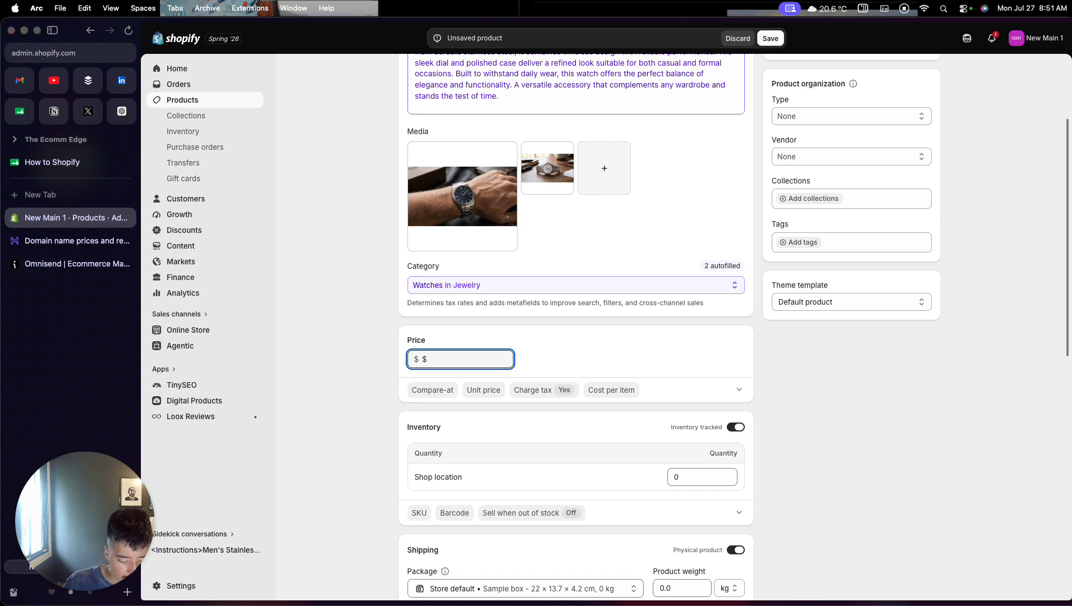
pyautogui.press('BackSpace')
pyautogui.press('BackSpace')
pyautogui.write('5000')
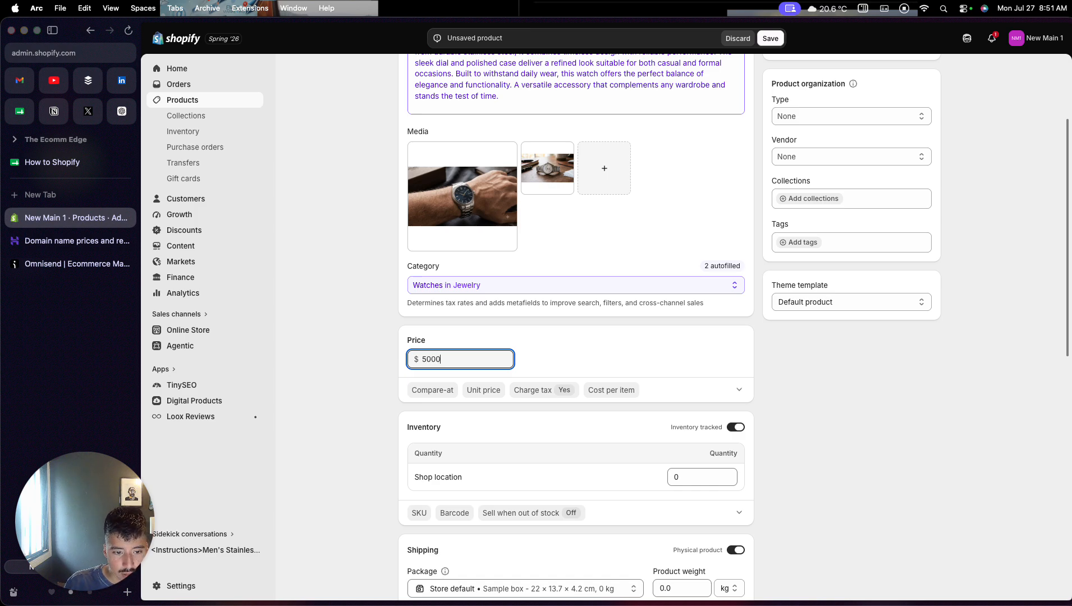
pyautogui.click(558, 347)
# - Review the additional display price options, including compare-at price, unit price and tax, and collapse them again
pyautogui.scroll(-2, 528, 376)
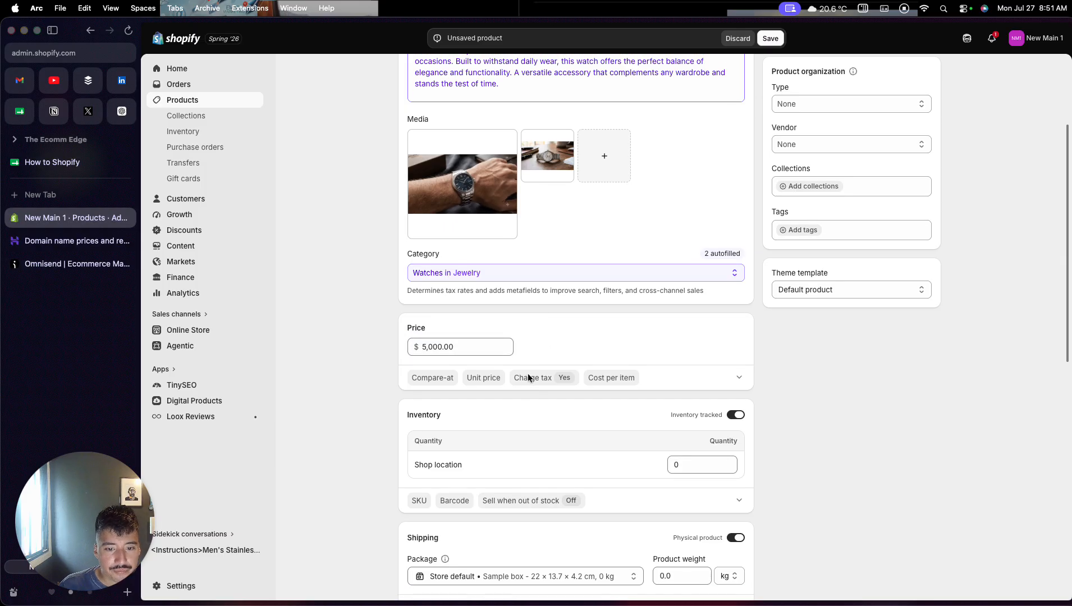
pyautogui.click(738, 336)
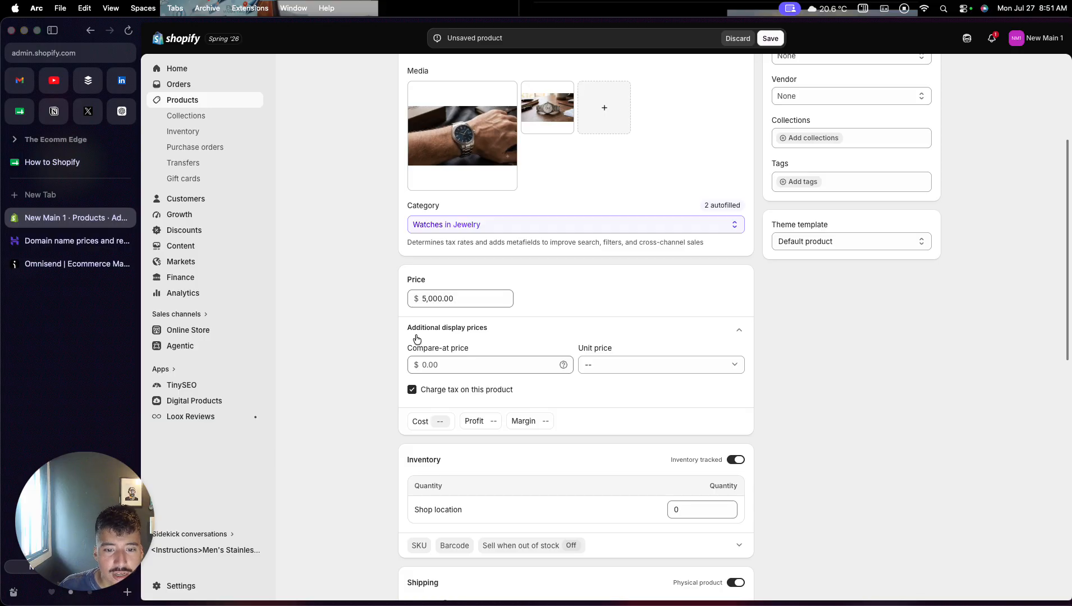
pyautogui.click(738, 330)
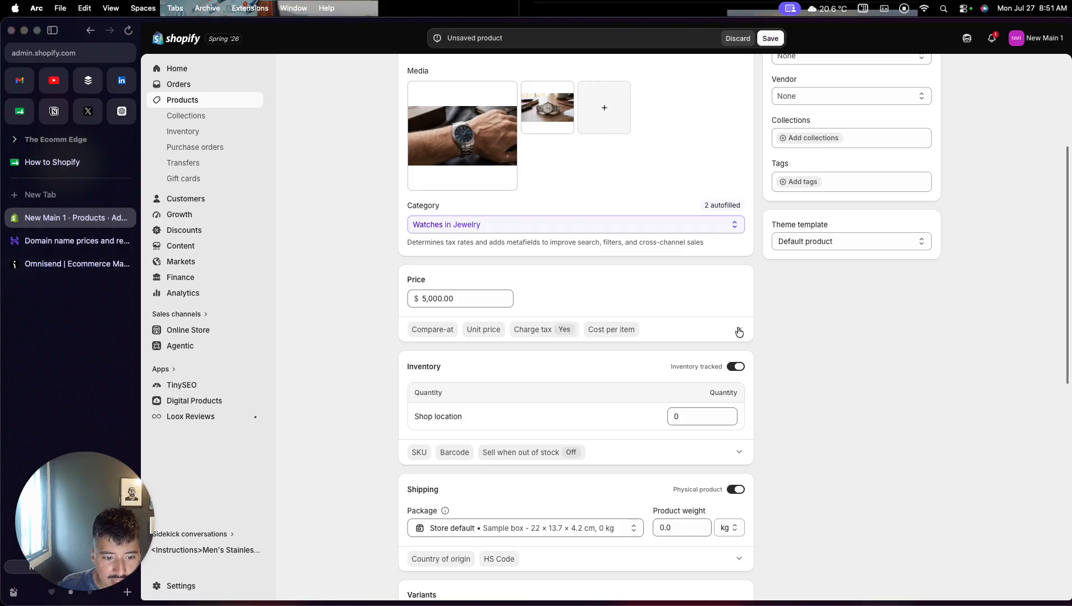
# - Set the inventory quantity at Shop location to 5
pyautogui.click(676, 416)
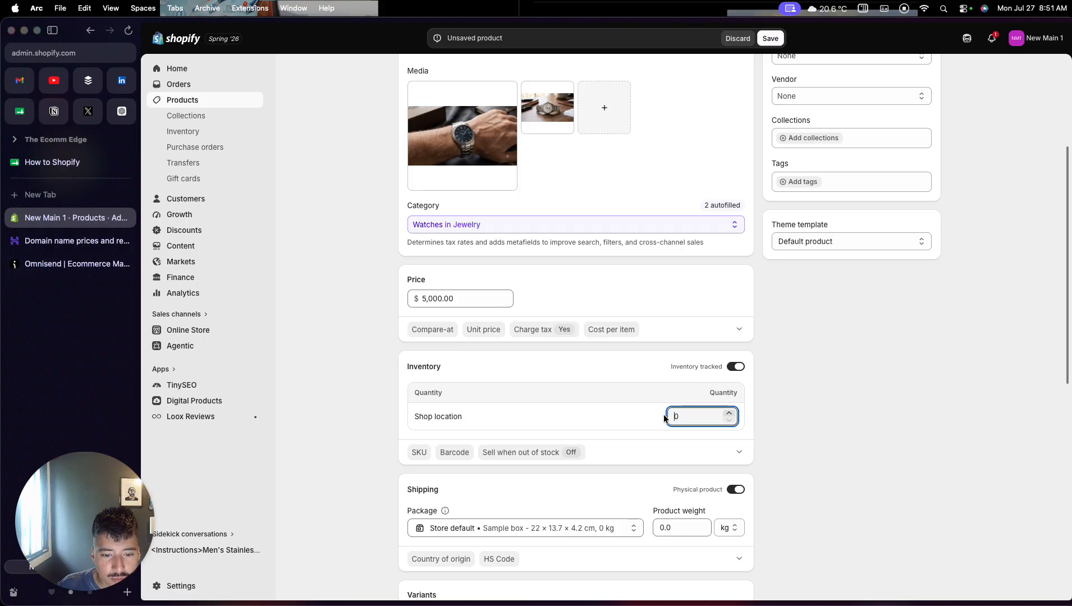
pyautogui.moveTo(681, 416); pyautogui.dragTo(668, 417)
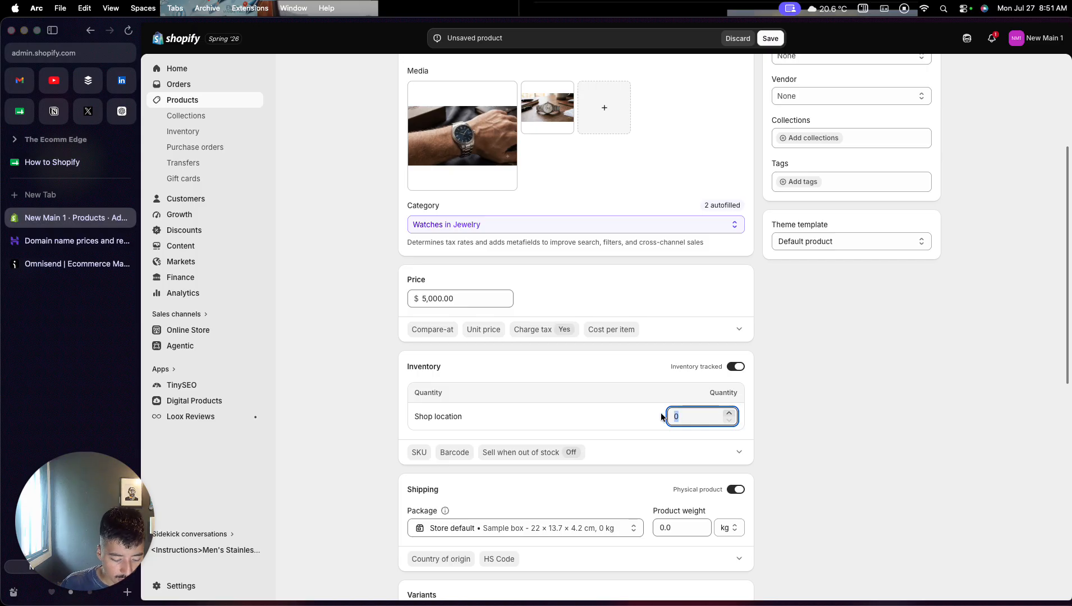
pyautogui.write('5')
pyautogui.click(775, 398)
# - Examine the product's shipping settings and the option types offered for variants, then close the list without choosing one
pyautogui.scroll(-1, 777, 400)
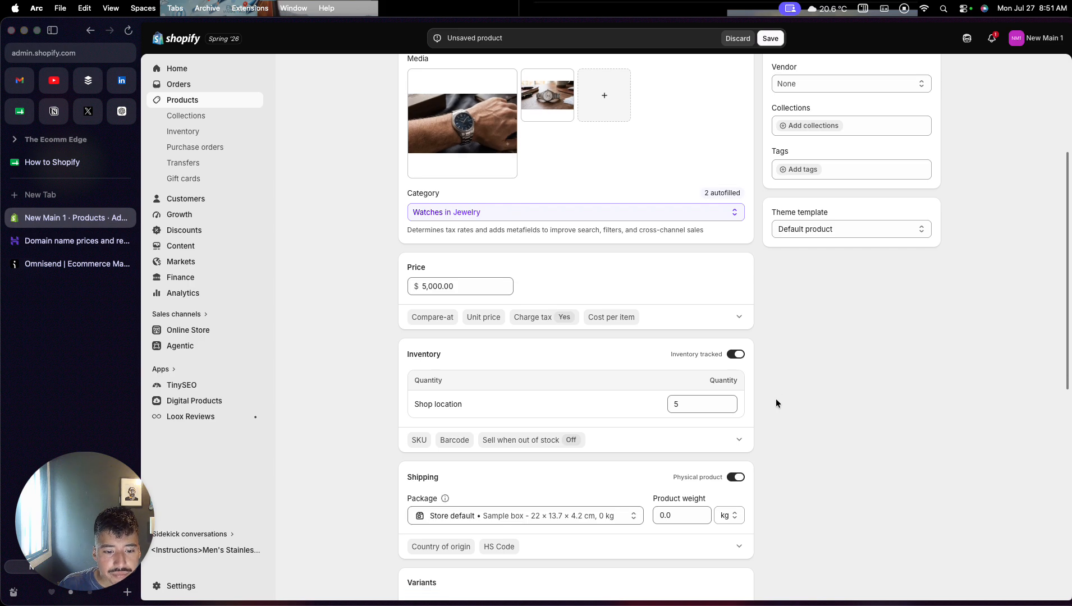
pyautogui.scroll(-4, 776, 400)
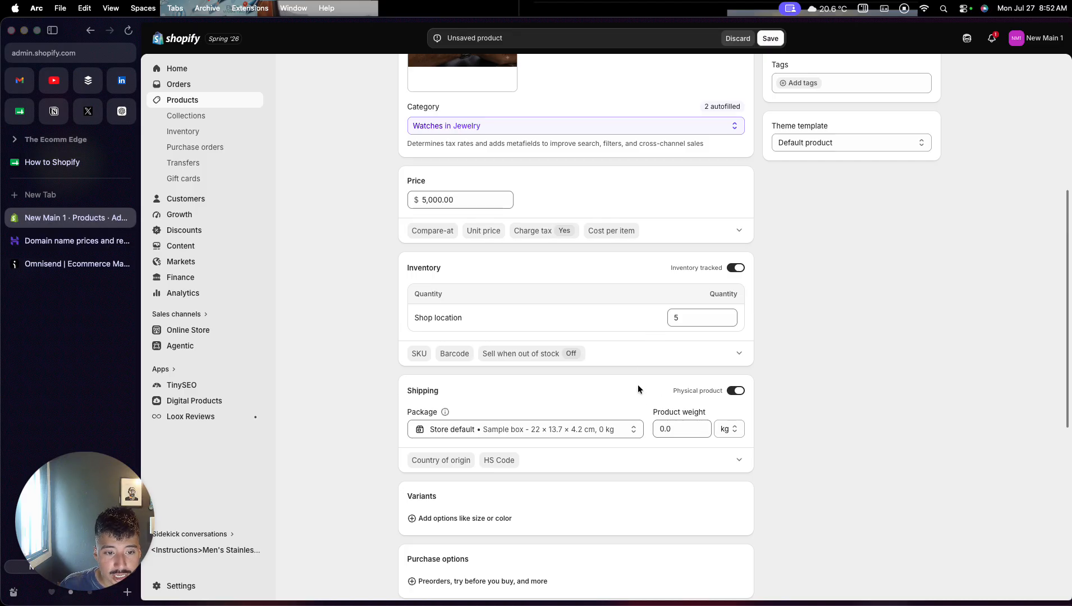
pyautogui.scroll(-2, 637, 387)
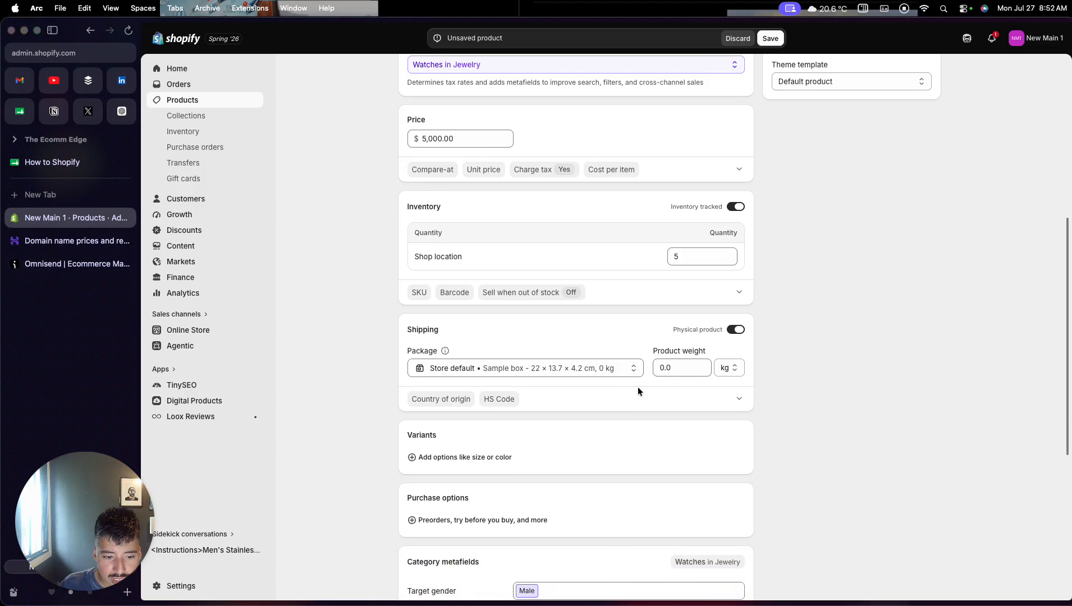
pyautogui.scroll(-2, 638, 387)
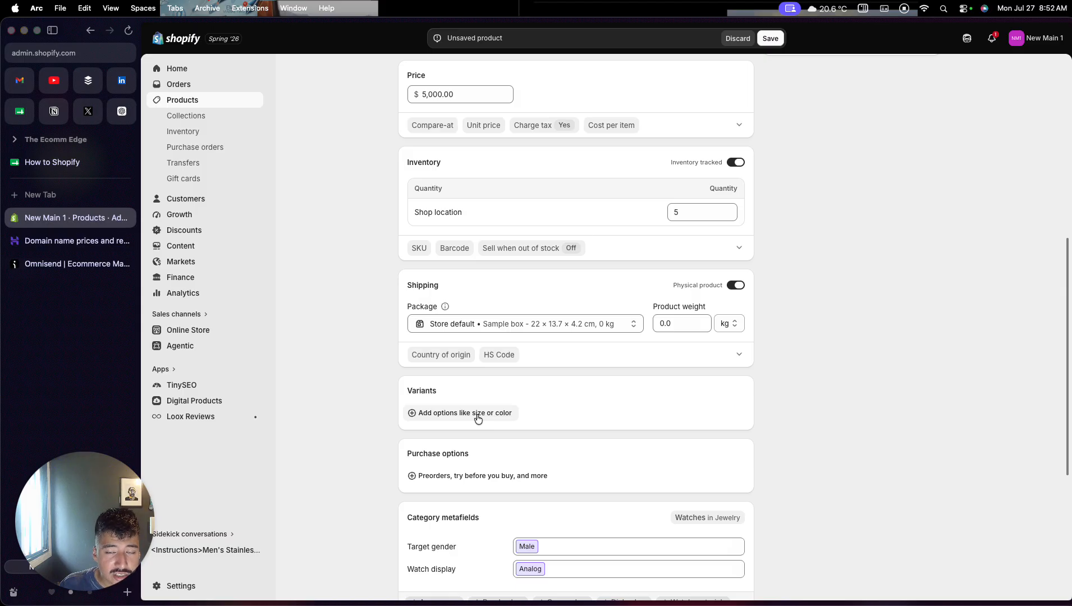
pyautogui.click(429, 420)
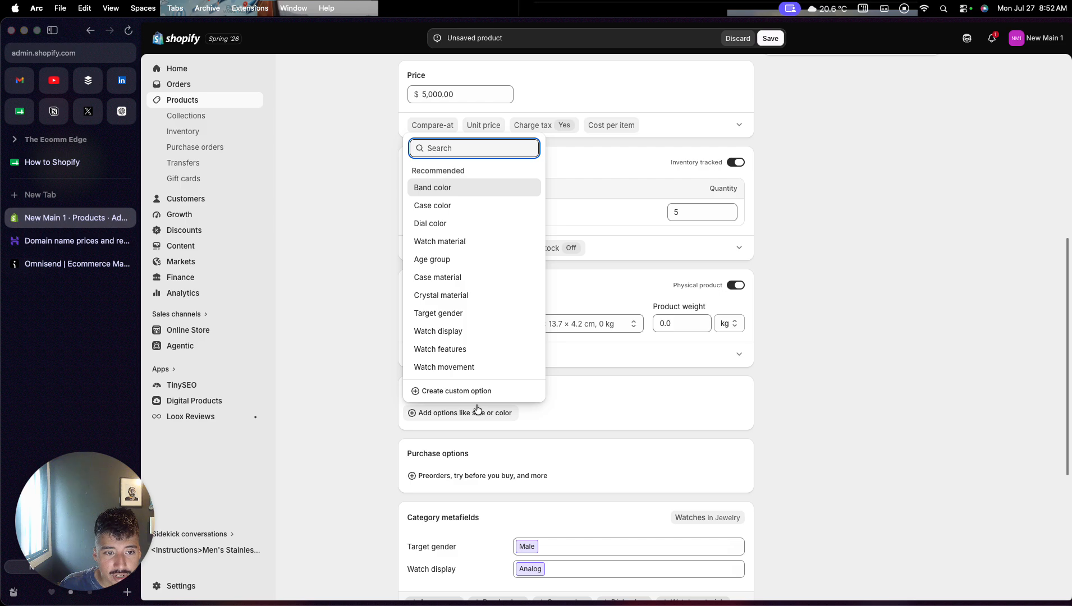
pyautogui.click(354, 487)
# - Open the product's search engine listing for editing and review its page title, meta description and URL handle
pyautogui.scroll(-2, 355, 487)
pyautogui.scroll(-5, 355, 492)
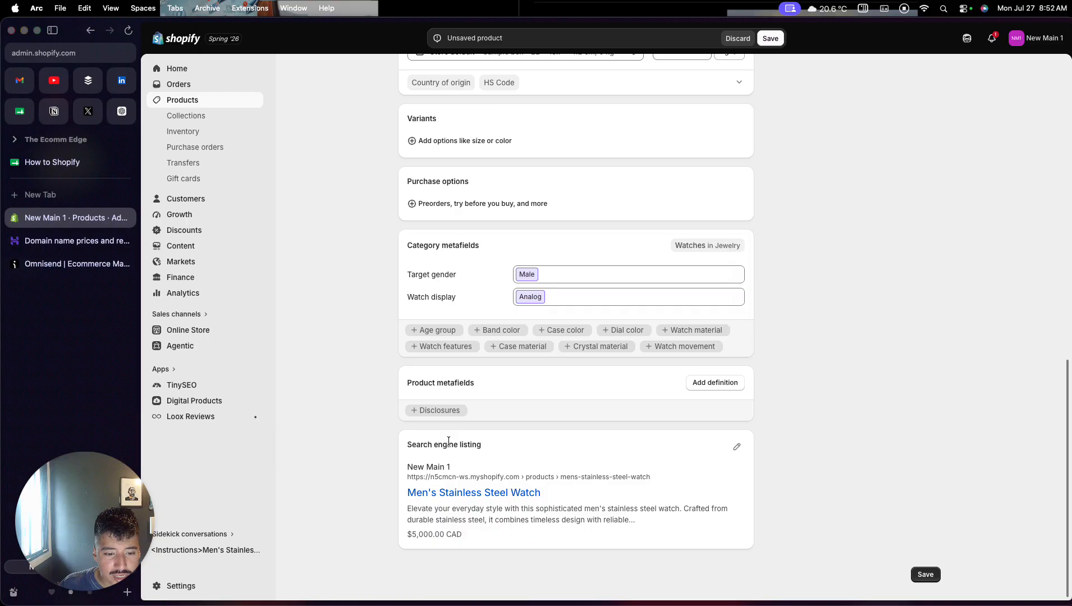
pyautogui.click(737, 447)
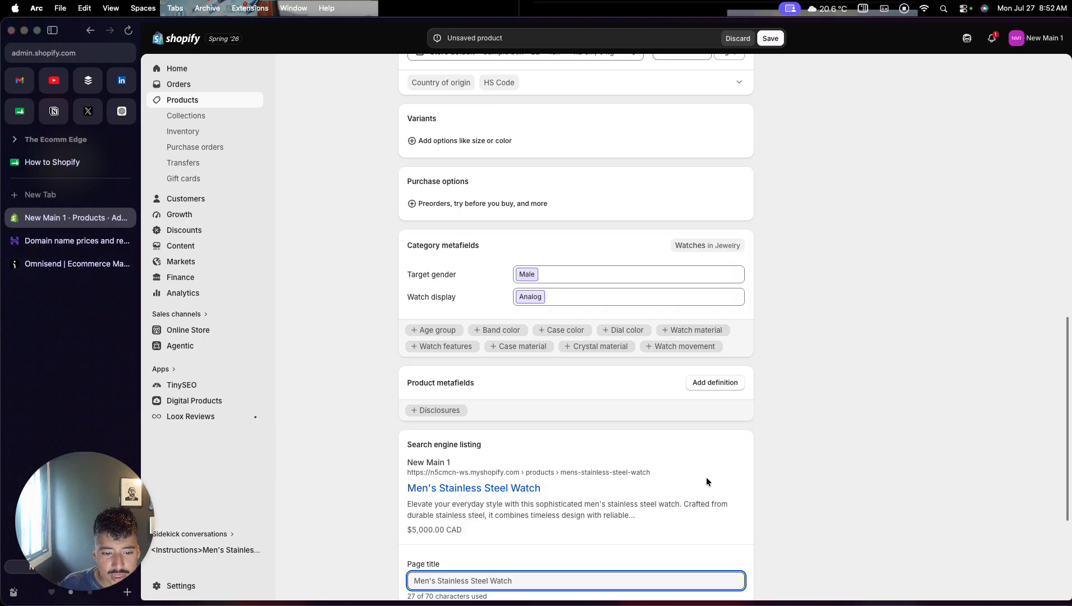
pyautogui.scroll(-3, 706, 478)
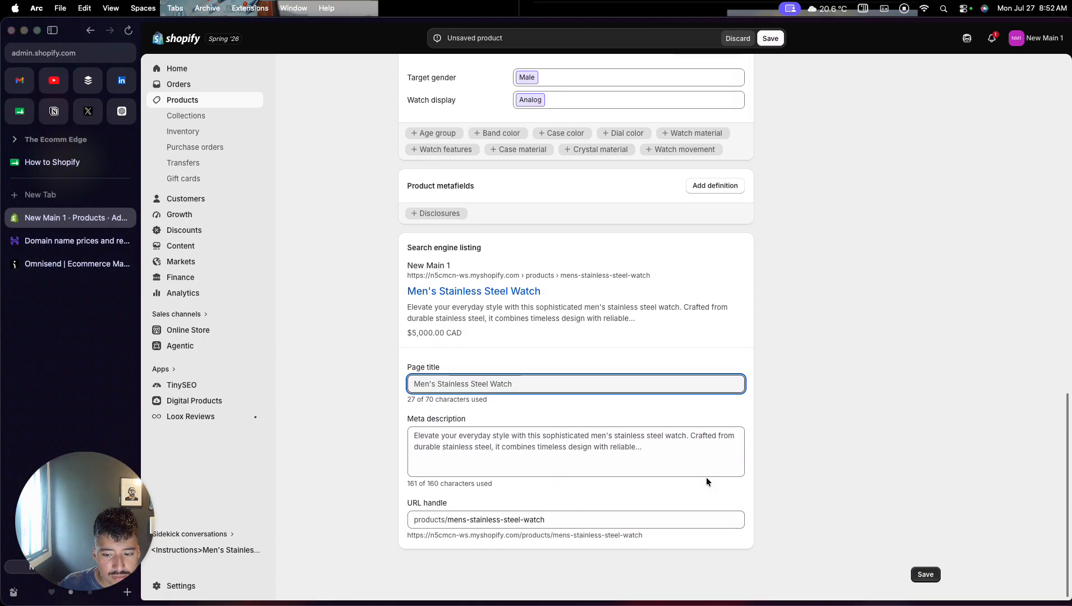
# - Check over the product's details and save the new Men's Stainless Steel Watch product
pyautogui.scroll(10, 706, 477)
pyautogui.scroll(7, 706, 478)
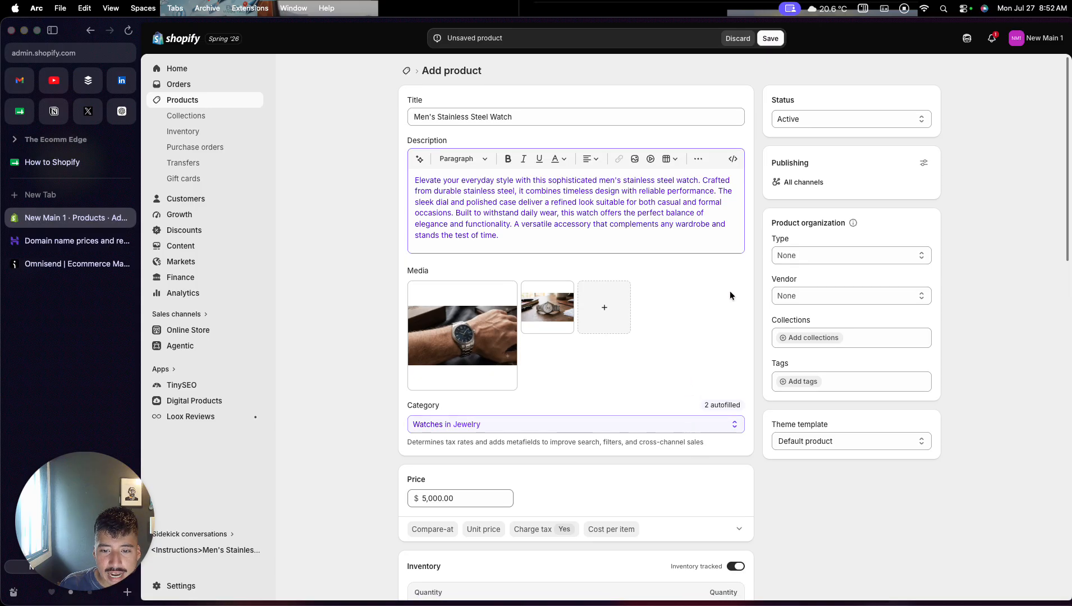
pyautogui.scroll(-1, 707, 422)
pyautogui.scroll(1, 708, 421)
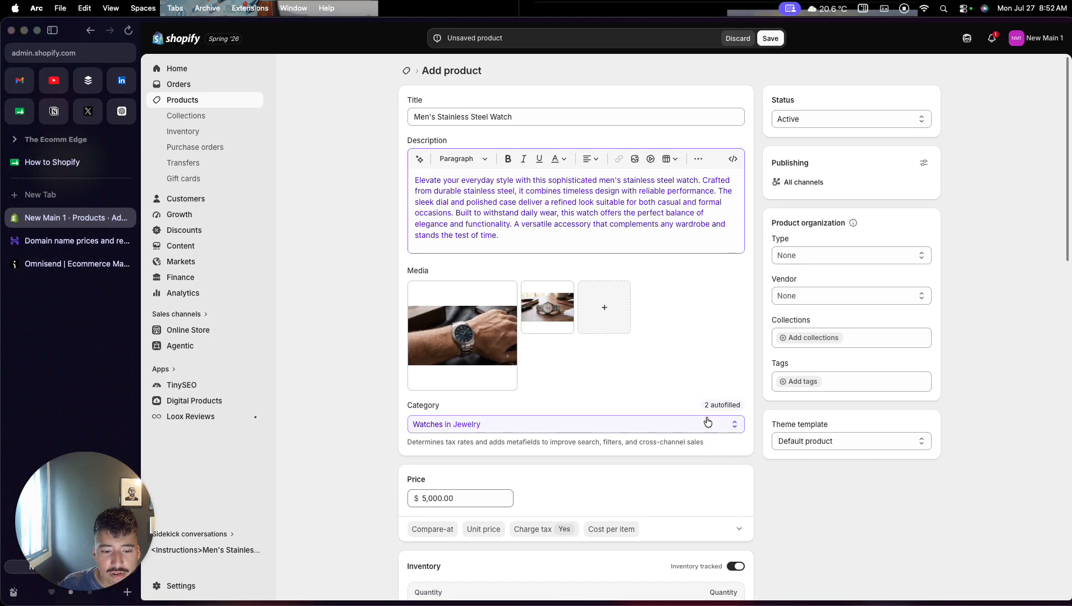
pyautogui.click(772, 40)
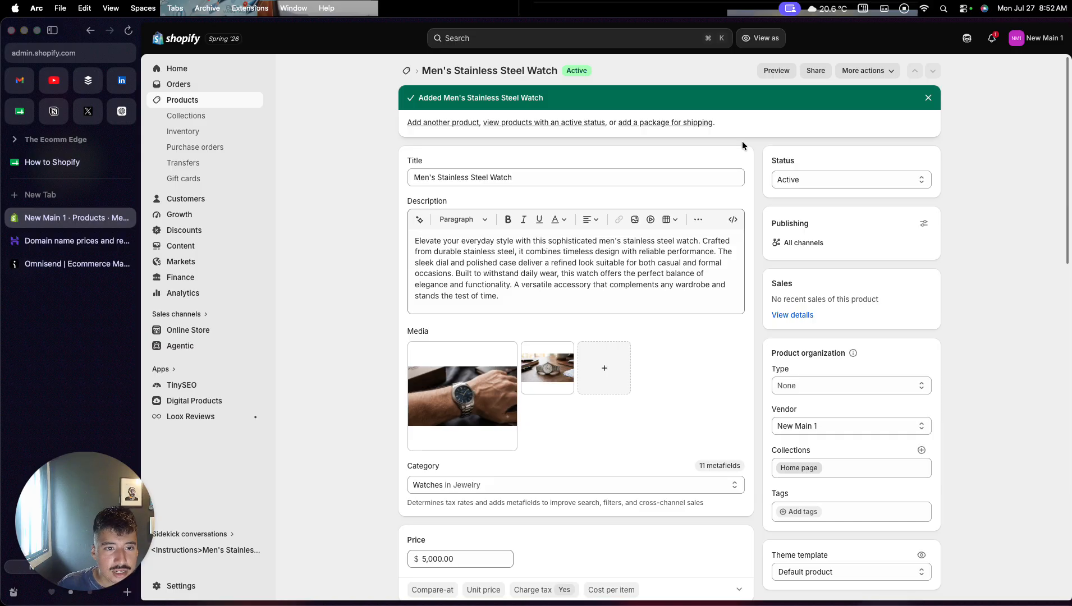
# - Open the Online Store themes page and review the active theme, the draft themes and the suggested themes
pyautogui.click(186, 334)
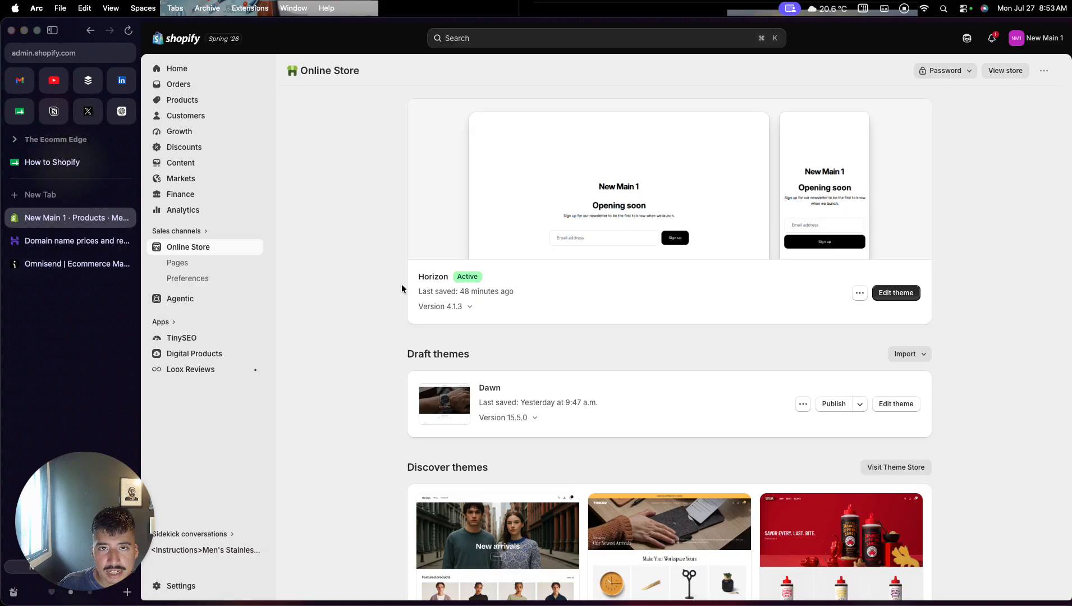
pyautogui.moveTo(423, 276); pyautogui.dragTo(432, 276)
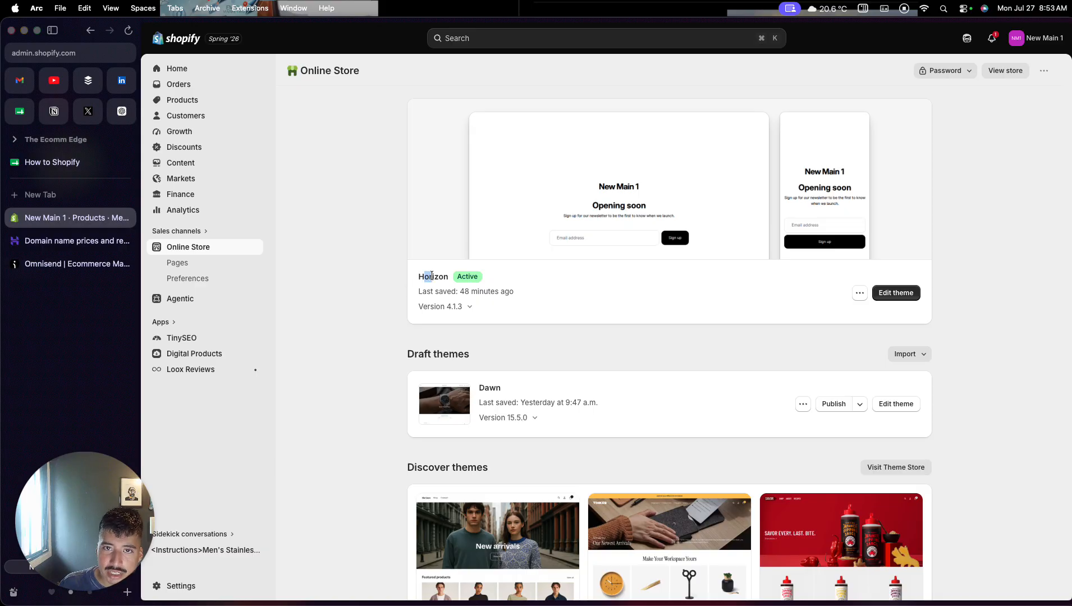
pyautogui.moveTo(406, 360); pyautogui.dragTo(470, 354)
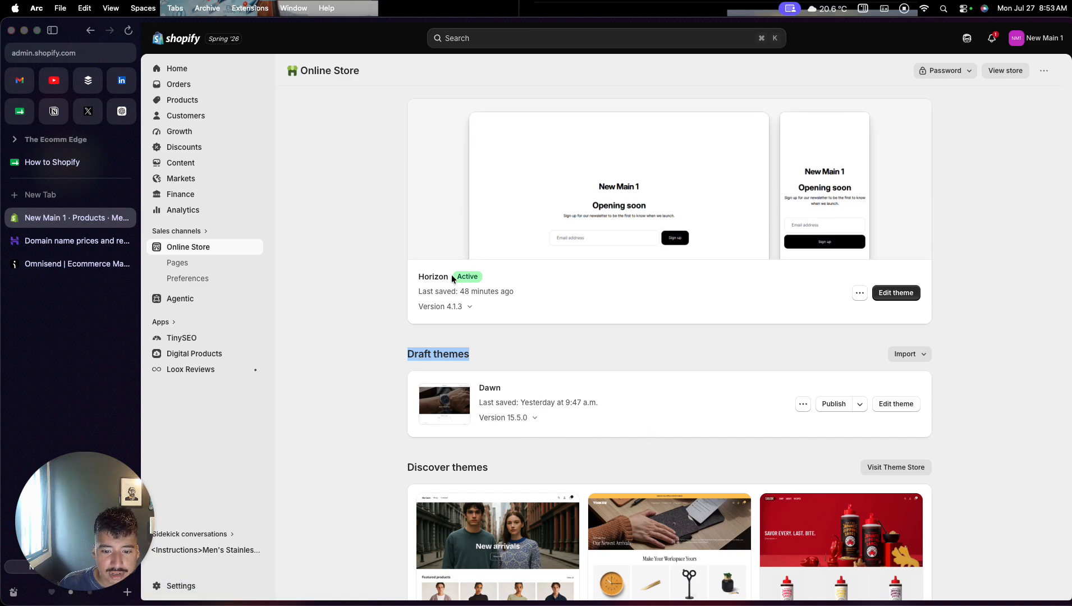
pyautogui.scroll(-1, 390, 353)
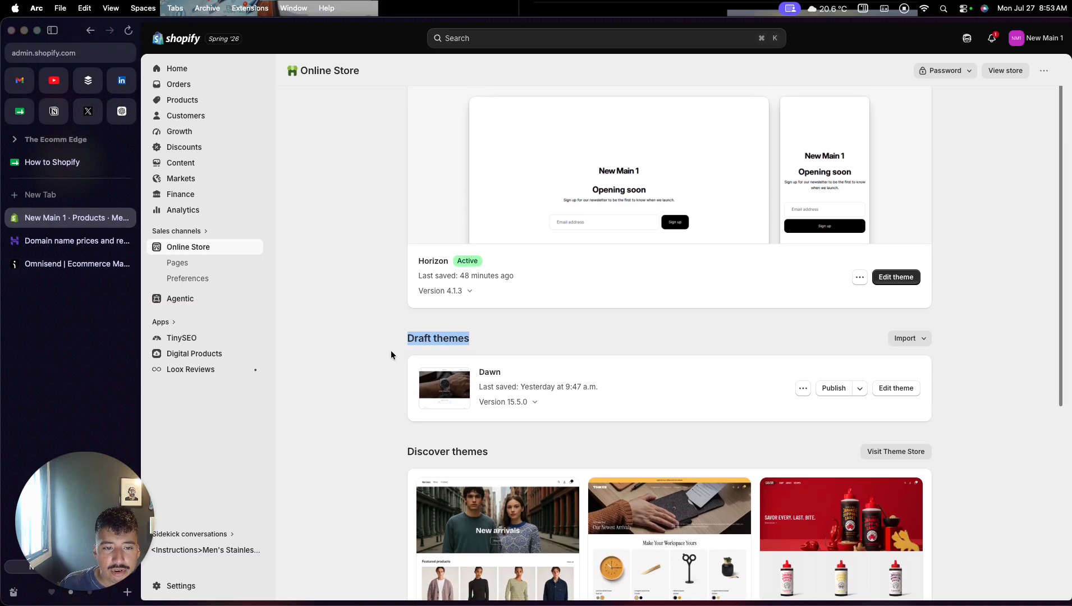
pyautogui.scroll(-3, 401, 348)
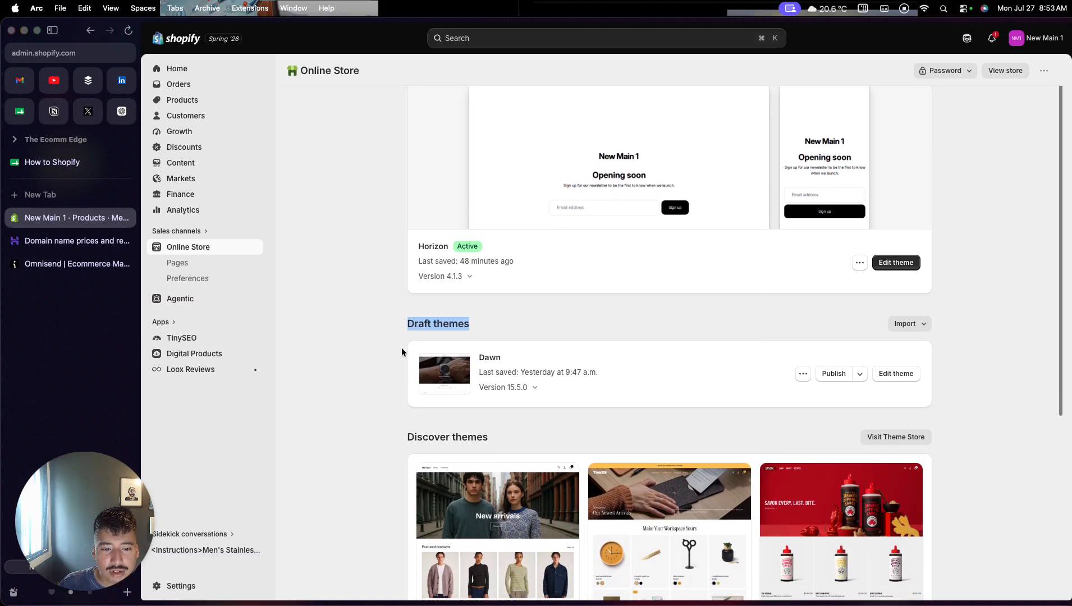
pyautogui.scroll(-10, 402, 348)
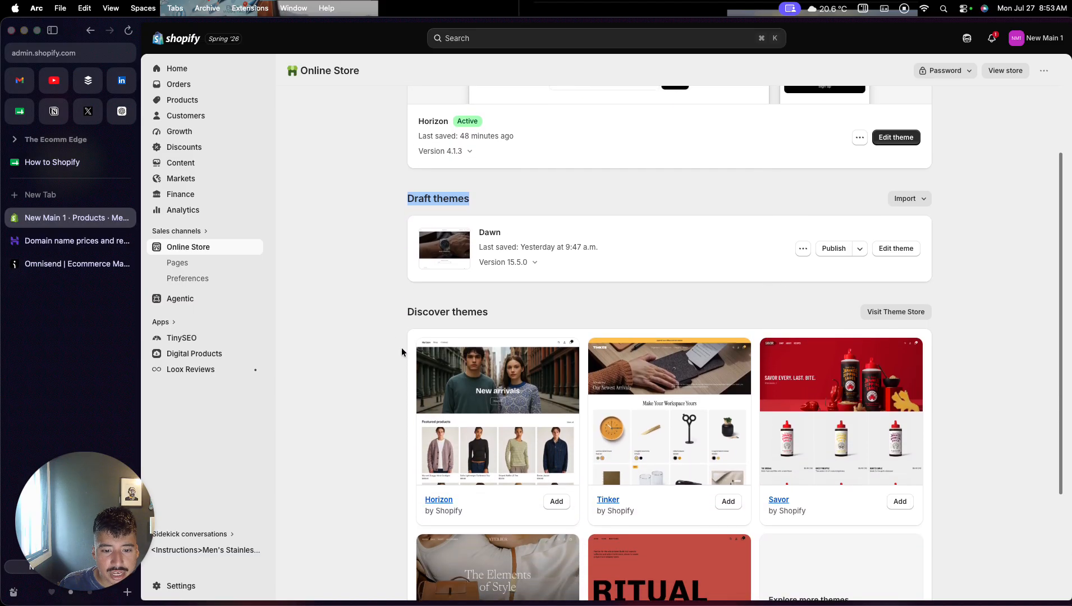
# - Go to the Shopify Theme Store and filter the themes to free ones only
pyautogui.scroll(-3, 401, 352)
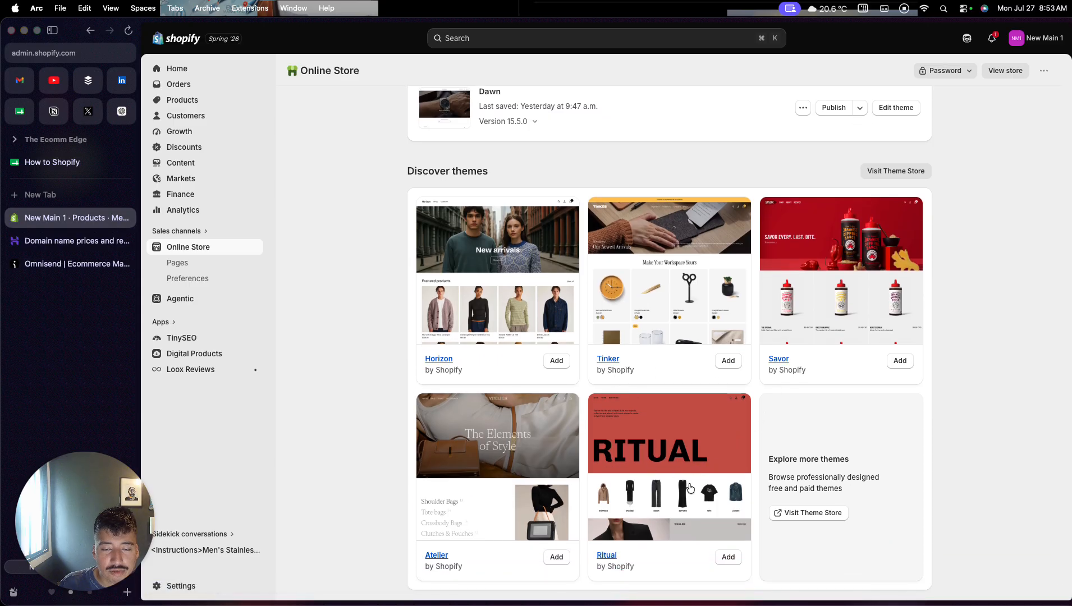
pyautogui.click(801, 513)
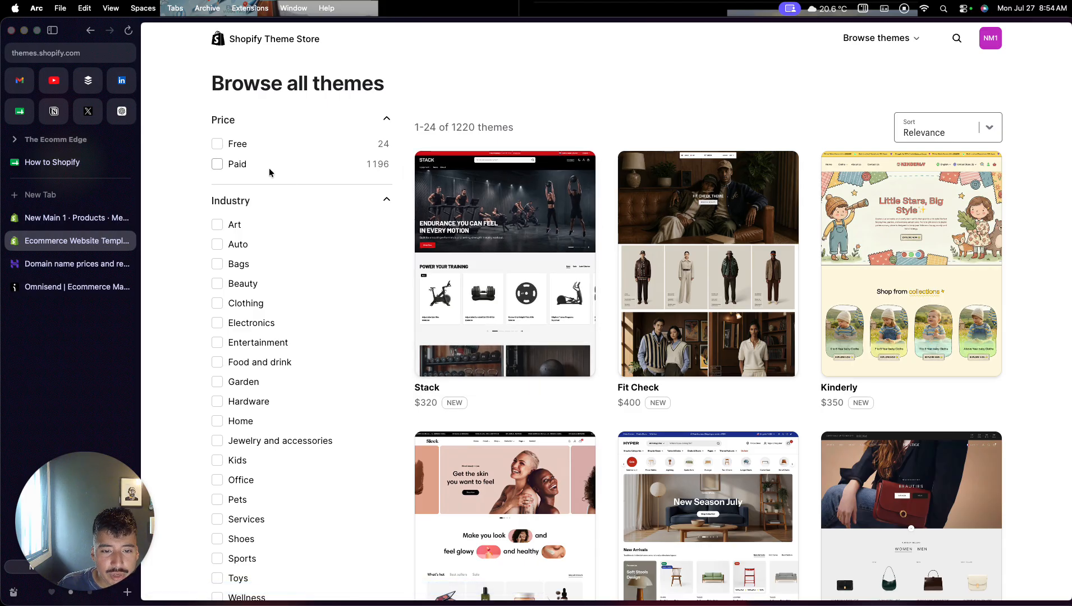
pyautogui.click(216, 144)
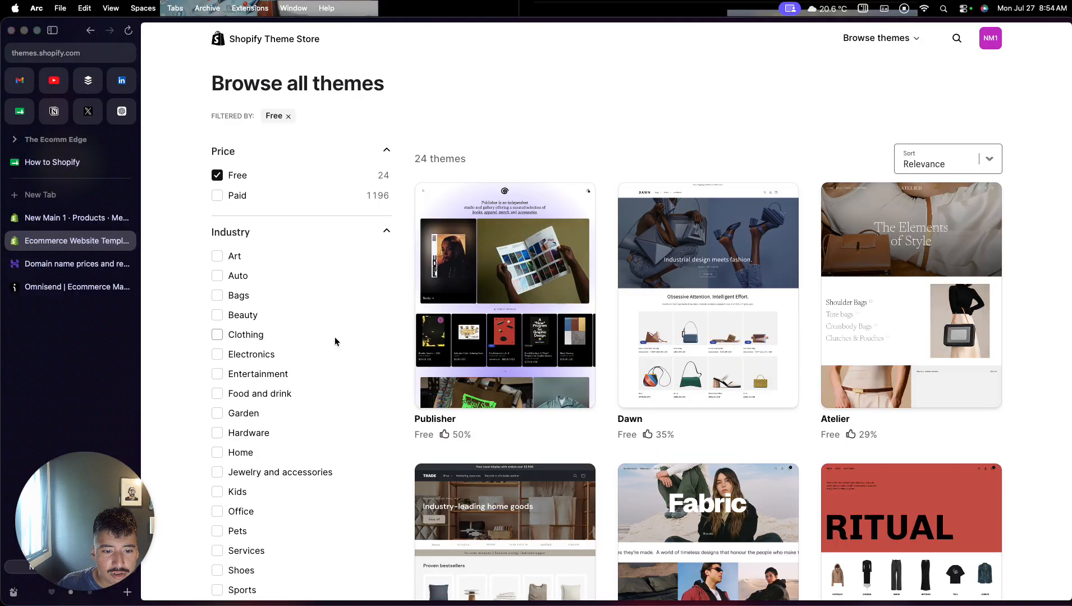
# - Open the free Publisher theme and examine its demo home page, including the product, apparel and gift card sections
pyautogui.click(485, 320)
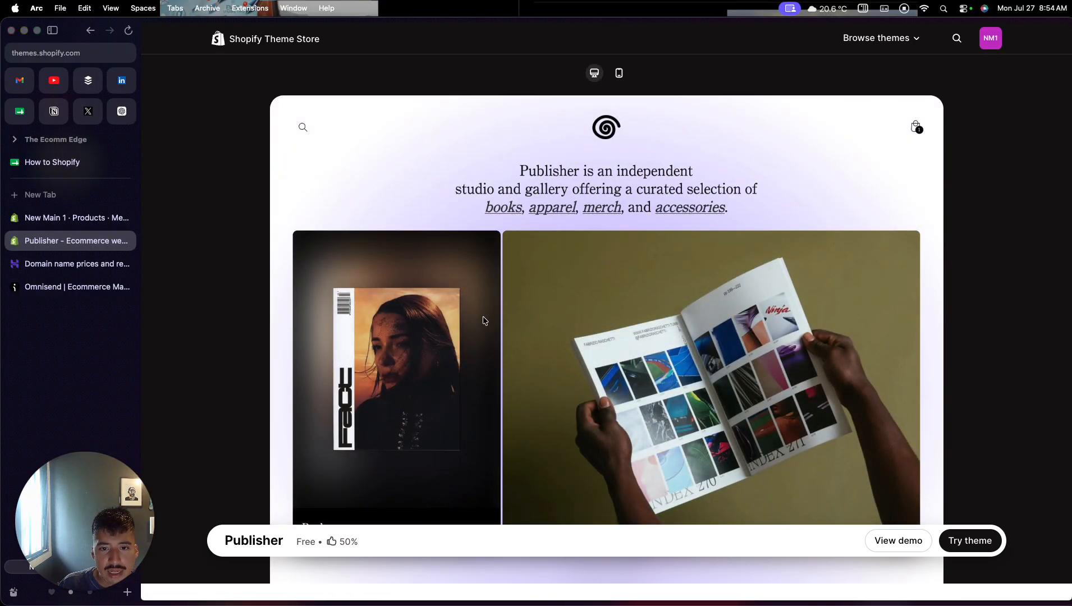
pyautogui.scroll(-1, 483, 320)
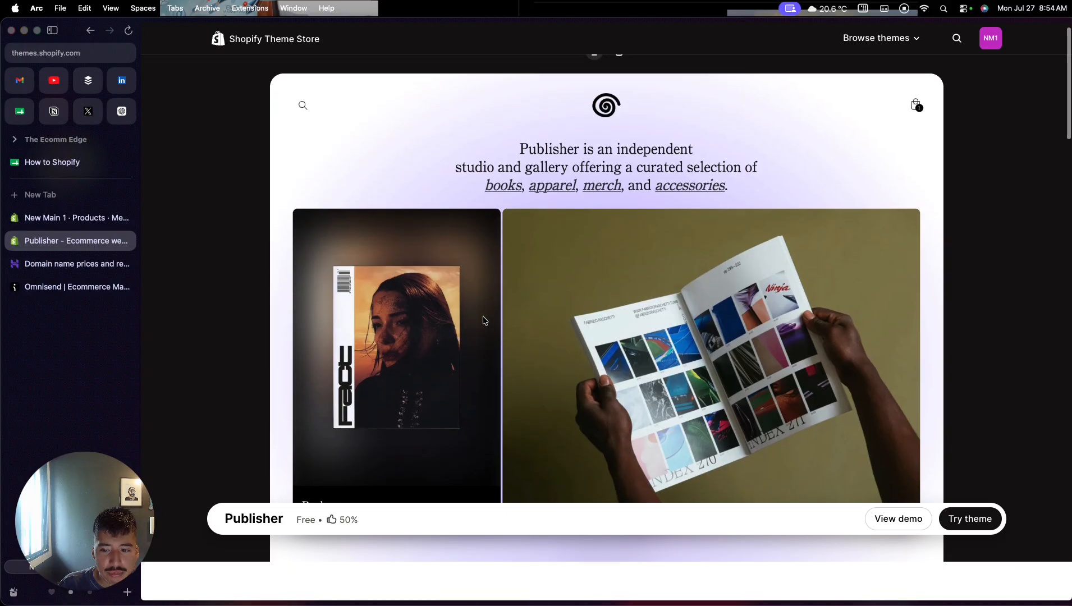
pyautogui.scroll(-2, 684, 443)
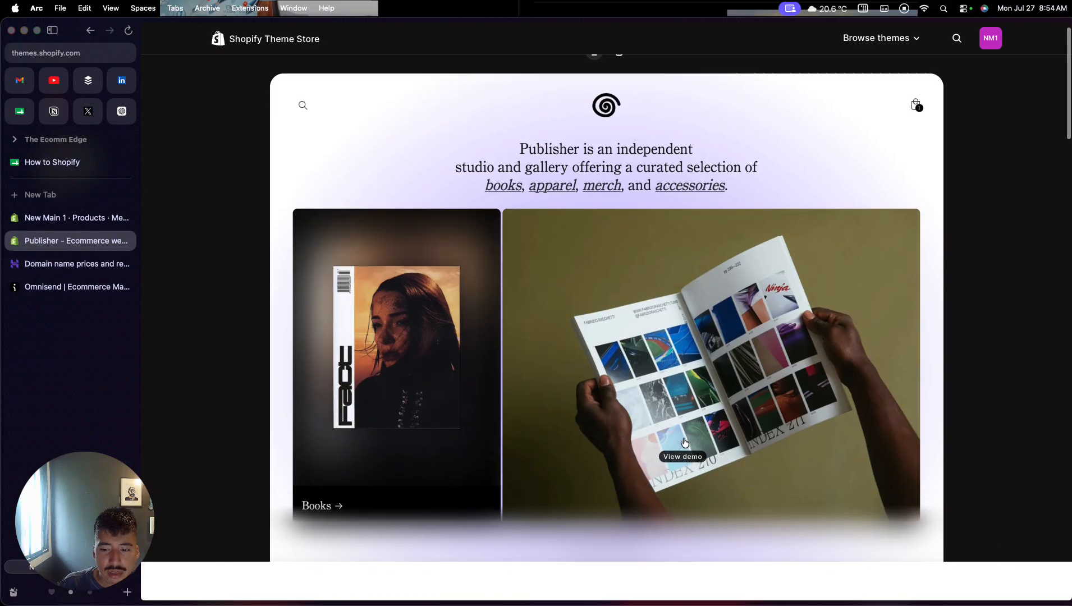
pyautogui.scroll(-3, 684, 437)
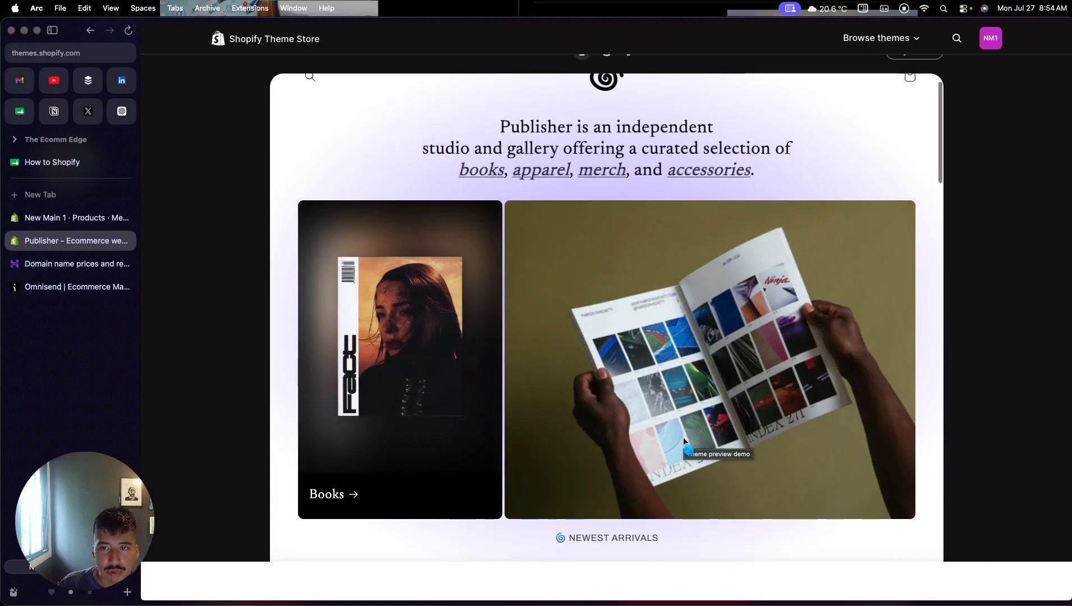
pyautogui.scroll(-6, 684, 441)
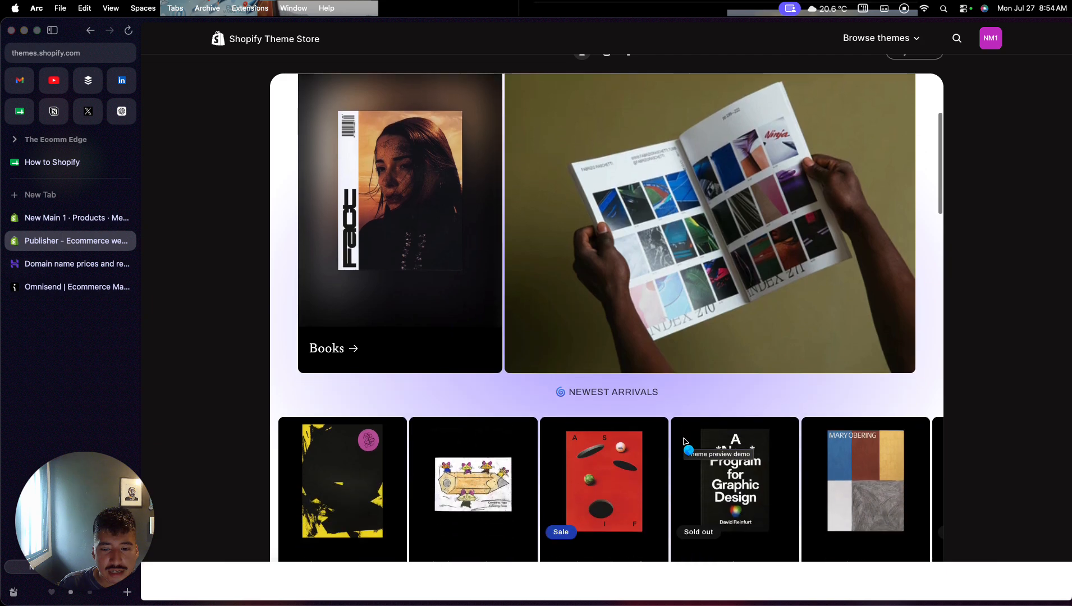
pyautogui.scroll(-4, 684, 442)
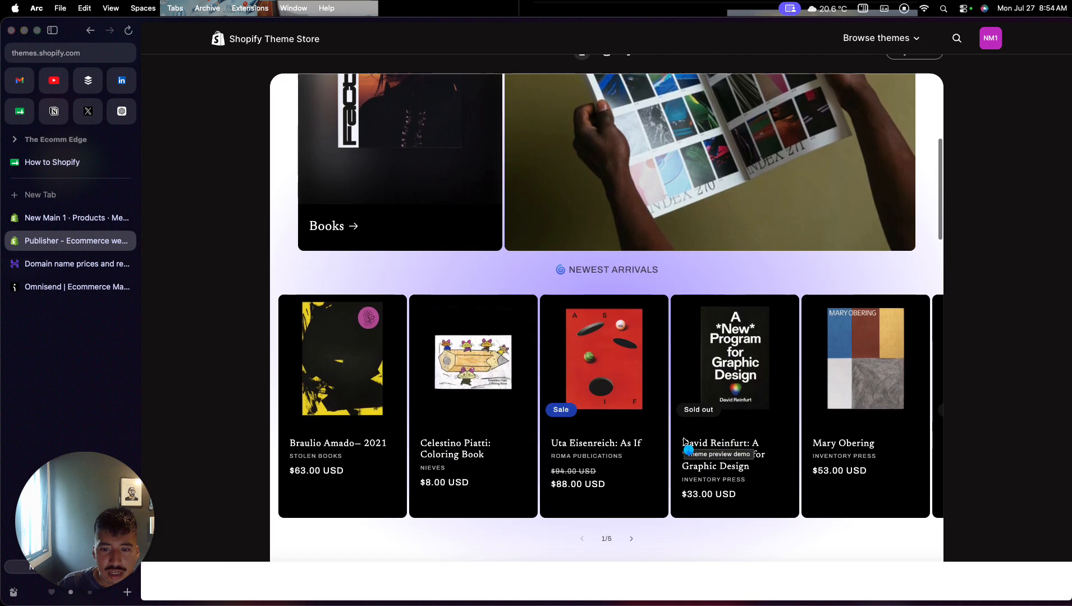
pyautogui.scroll(-14, 684, 441)
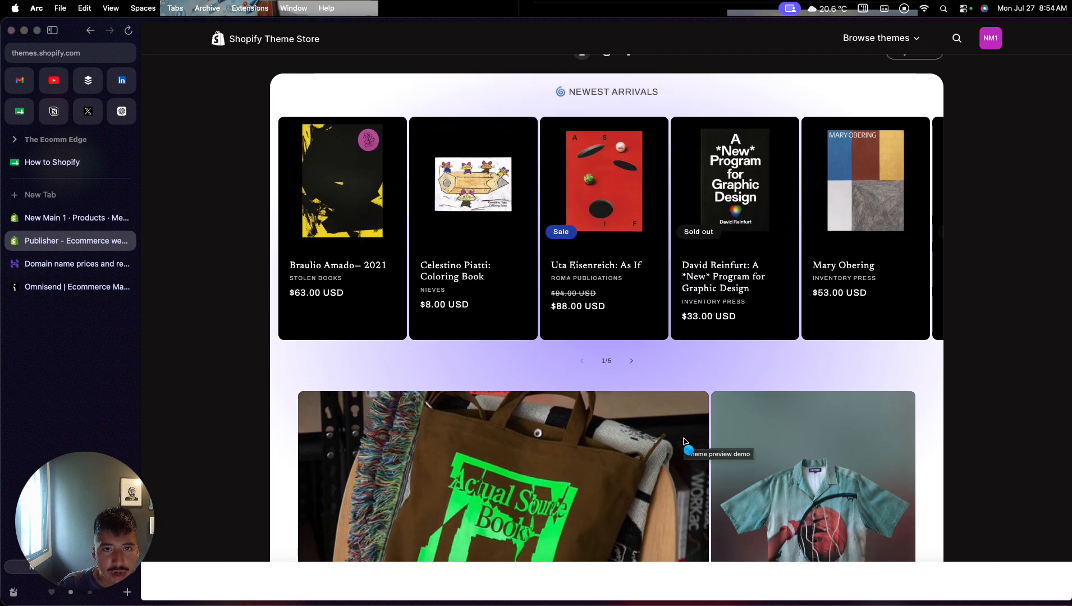
pyautogui.scroll(-14, 685, 441)
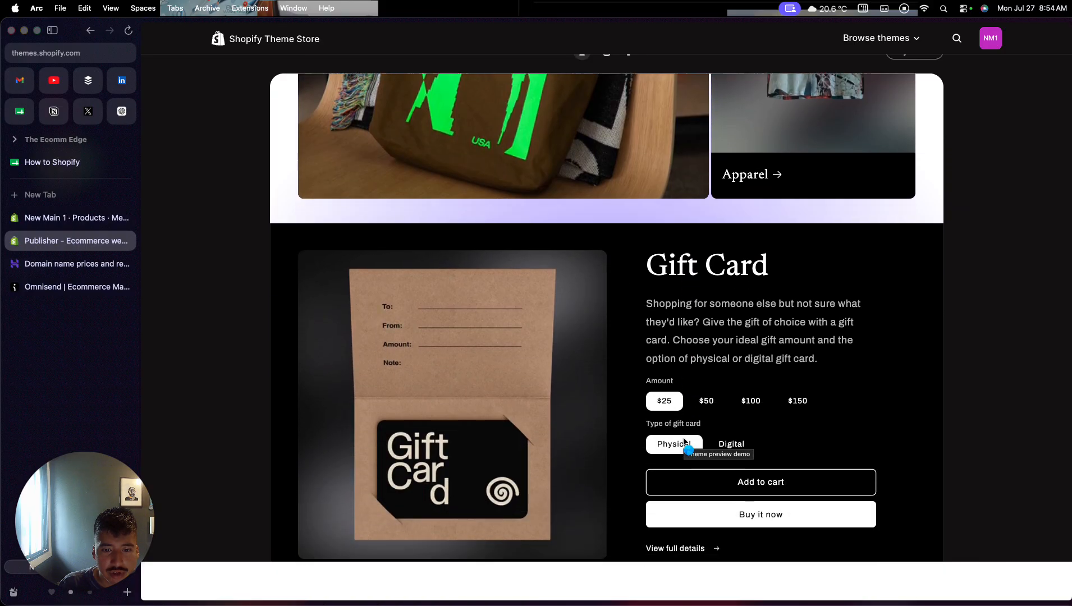
pyautogui.scroll(20, 684, 442)
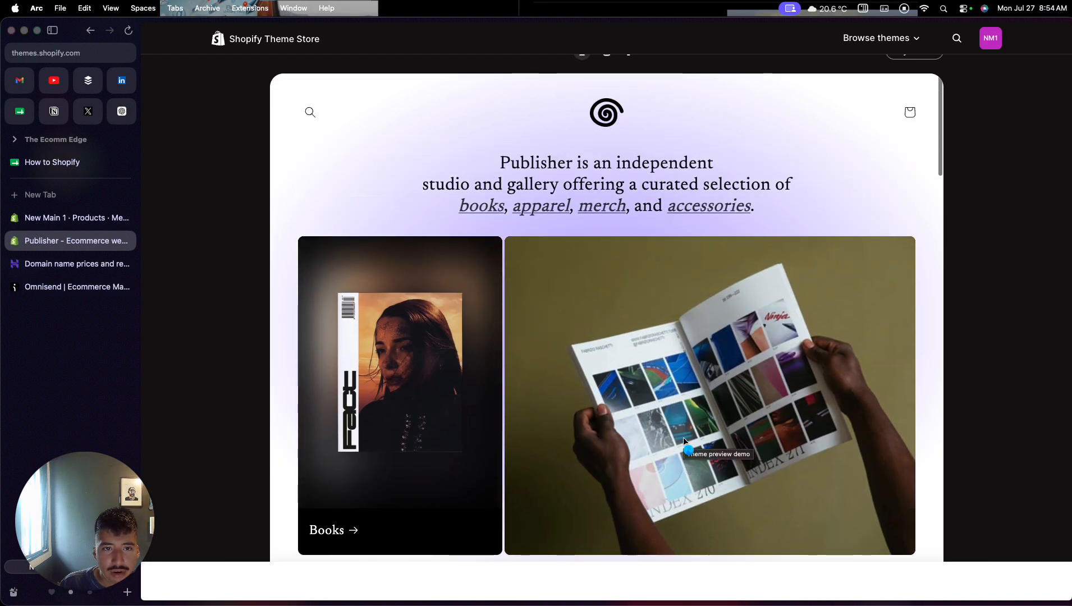
pyautogui.scroll(2, 806, 195)
# - Return to the list of all themes and filter it by the Free price option
pyautogui.click(884, 38)
pyautogui.click(877, 80)
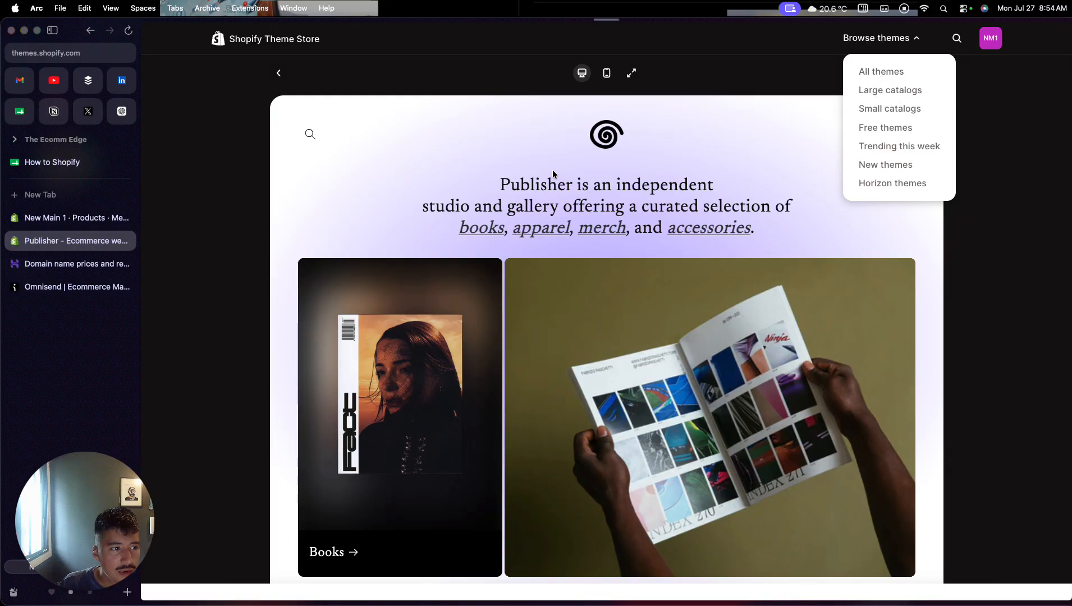
pyautogui.click(219, 144)
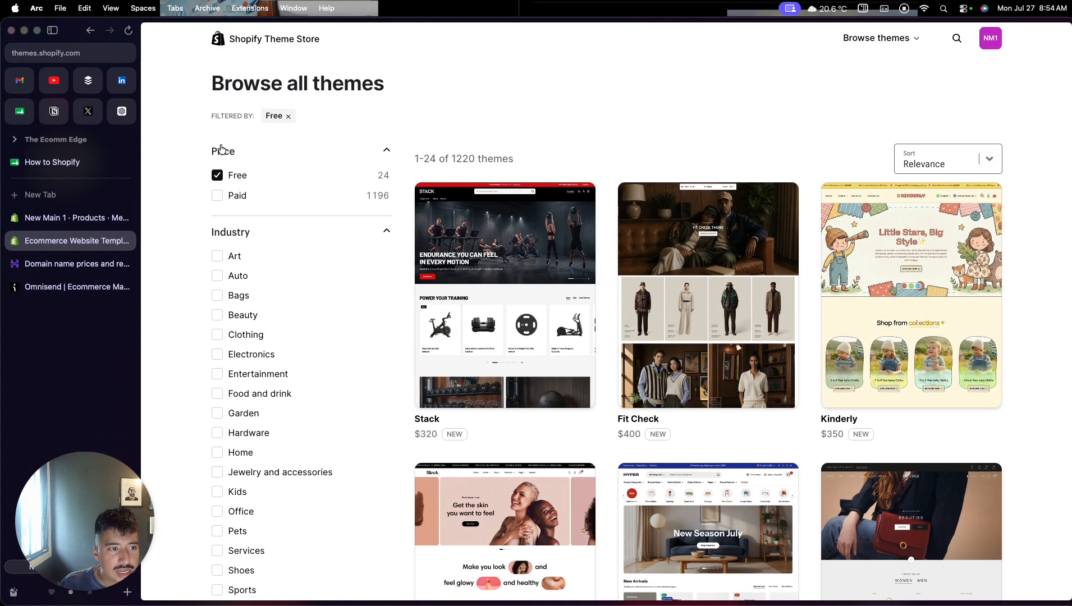
# - Find the Horizon theme among the free themes and add it to the store as a draft theme
pyautogui.scroll(-6, 410, 374)
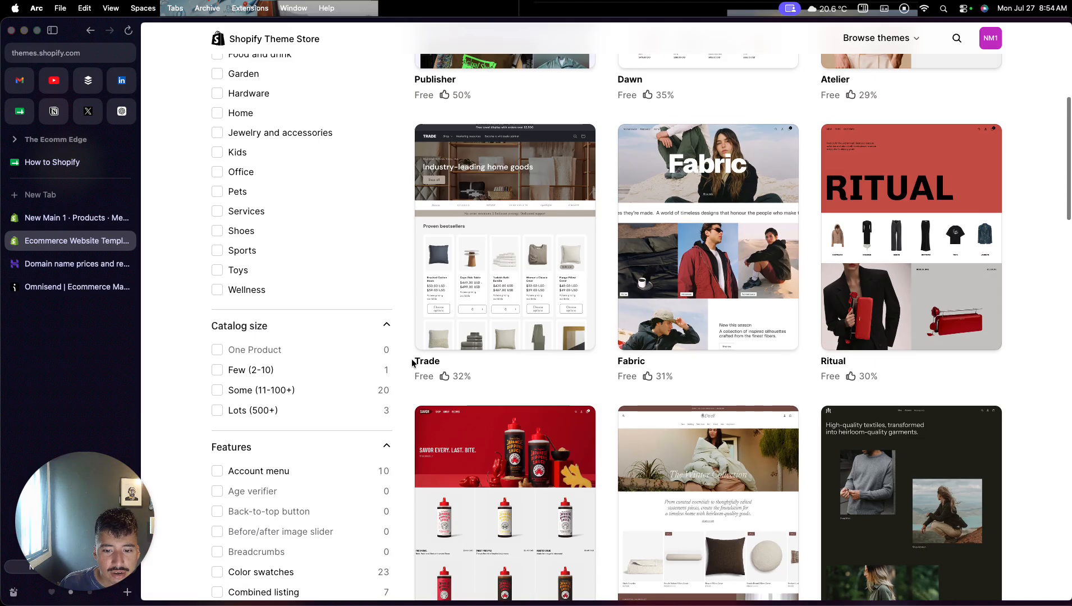
pyautogui.scroll(-4, 412, 362)
pyautogui.scroll(-10, 412, 362)
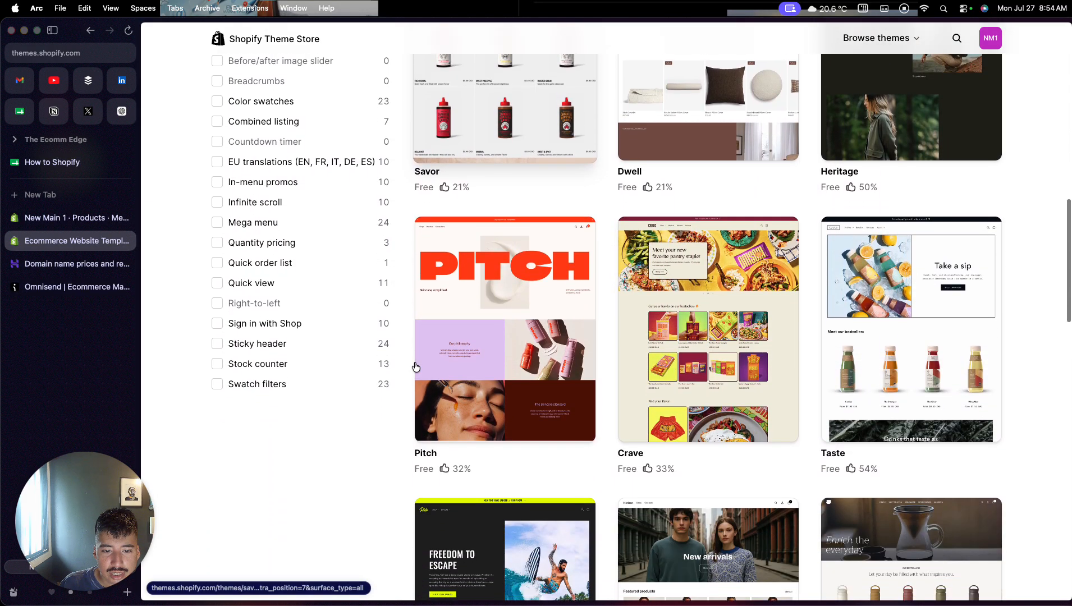
pyautogui.scroll(-3, 415, 367)
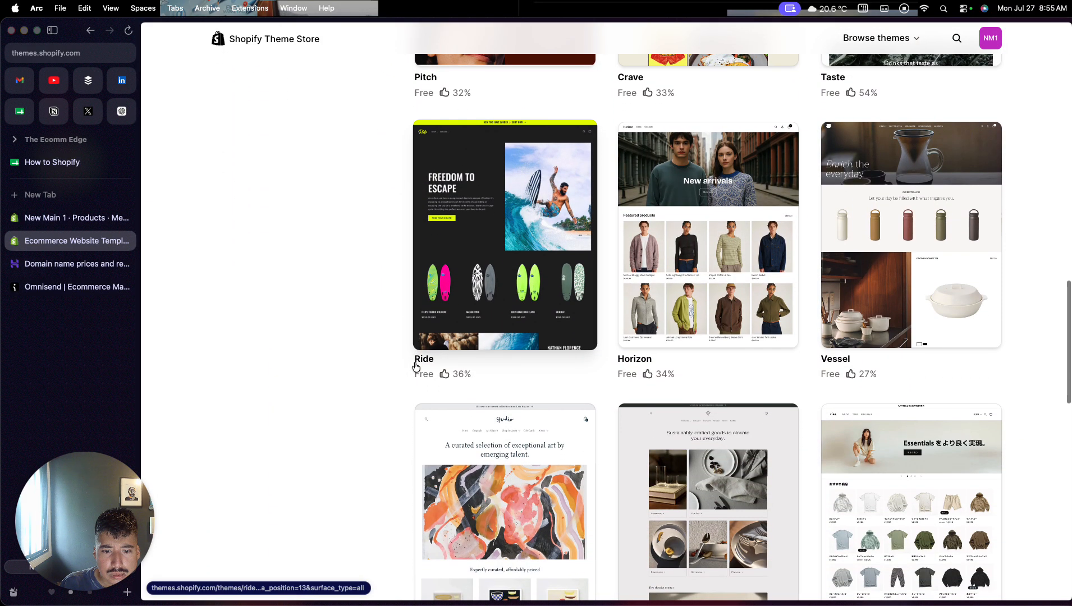
pyautogui.scroll(3, 413, 365)
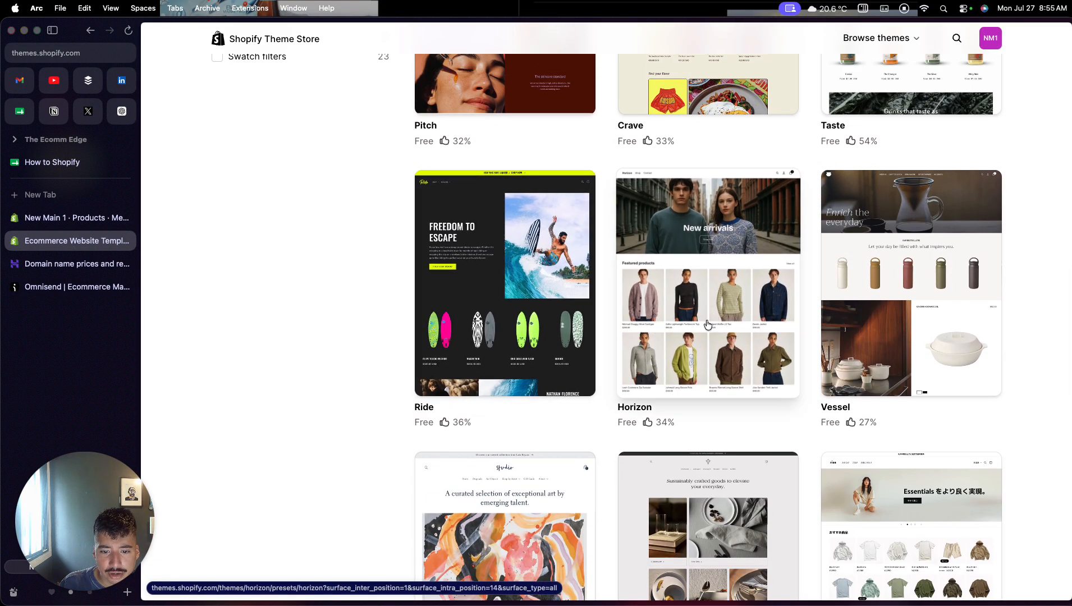
pyautogui.click(690, 340)
pyautogui.click(961, 539)
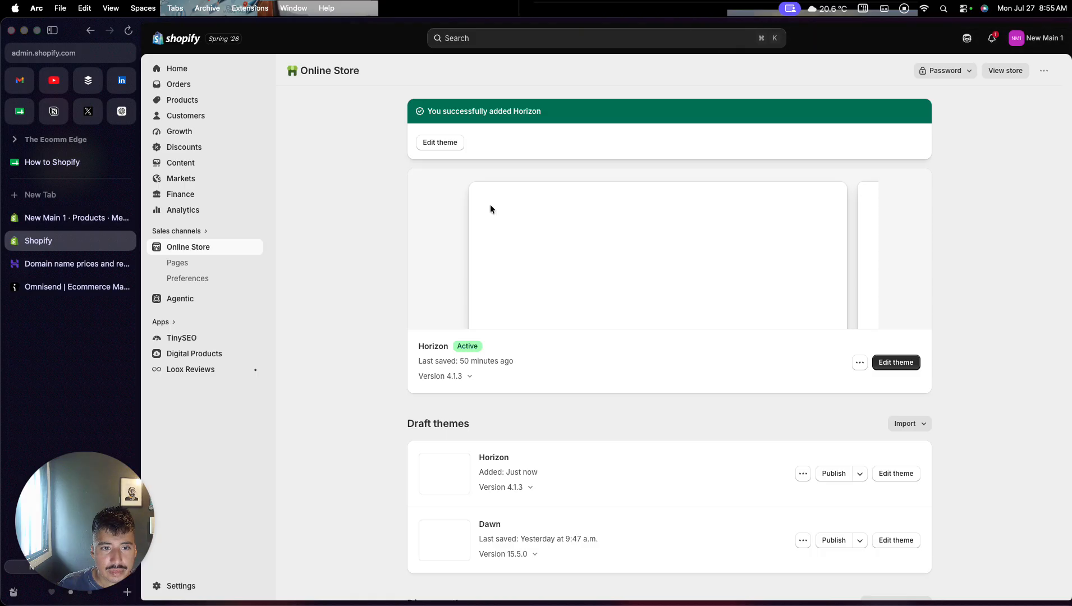
# - Open the newly added Horizon draft theme in the theme editor and remove the announcement bar section from its header
pyautogui.scroll(-5, 372, 287)
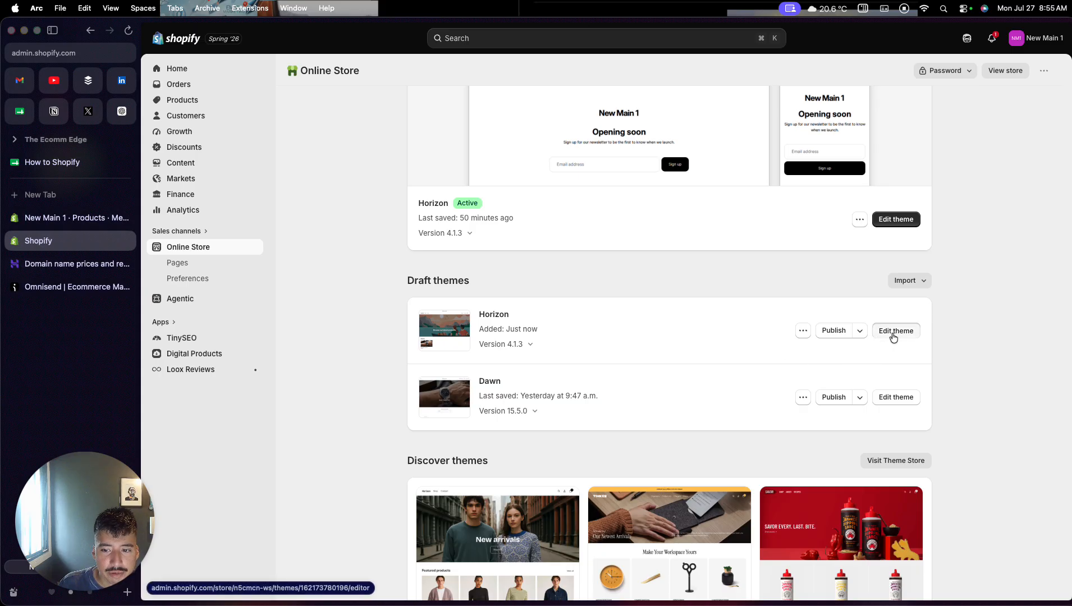
pyautogui.click(893, 332)
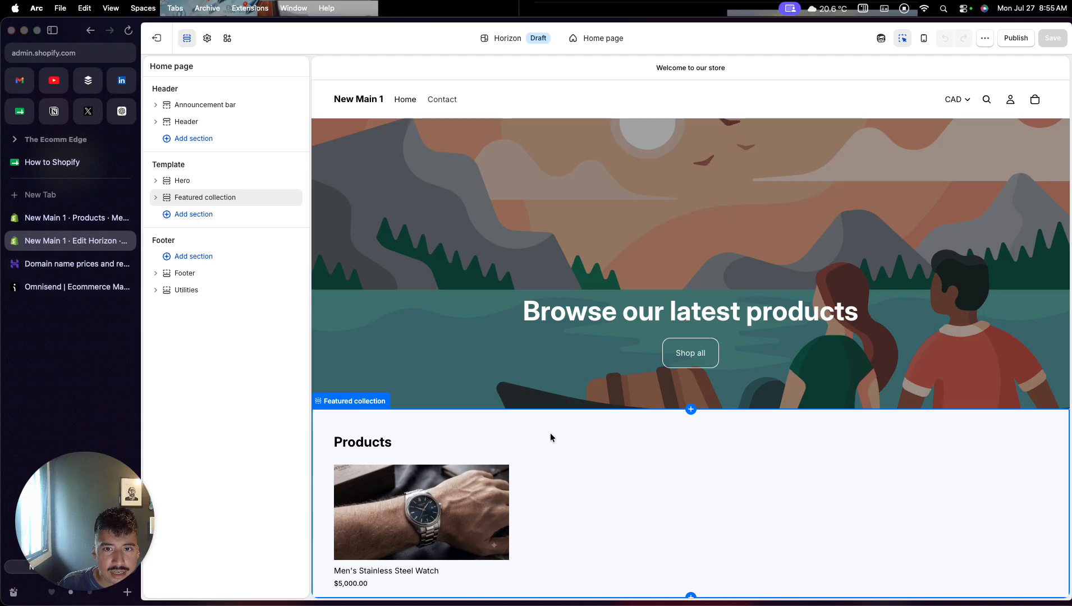
pyautogui.click(411, 69)
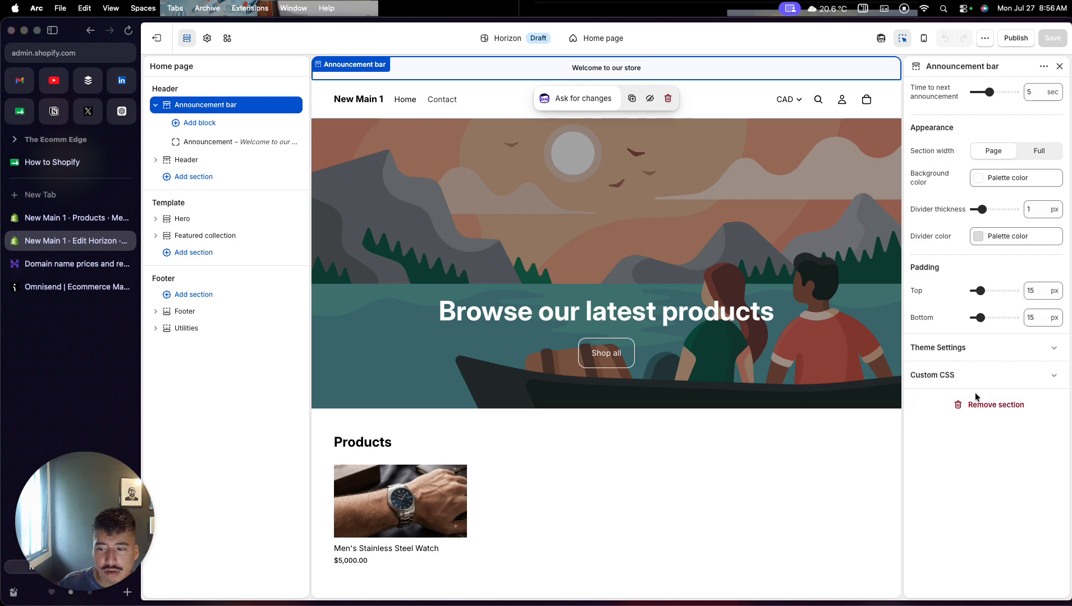
pyautogui.click(968, 408)
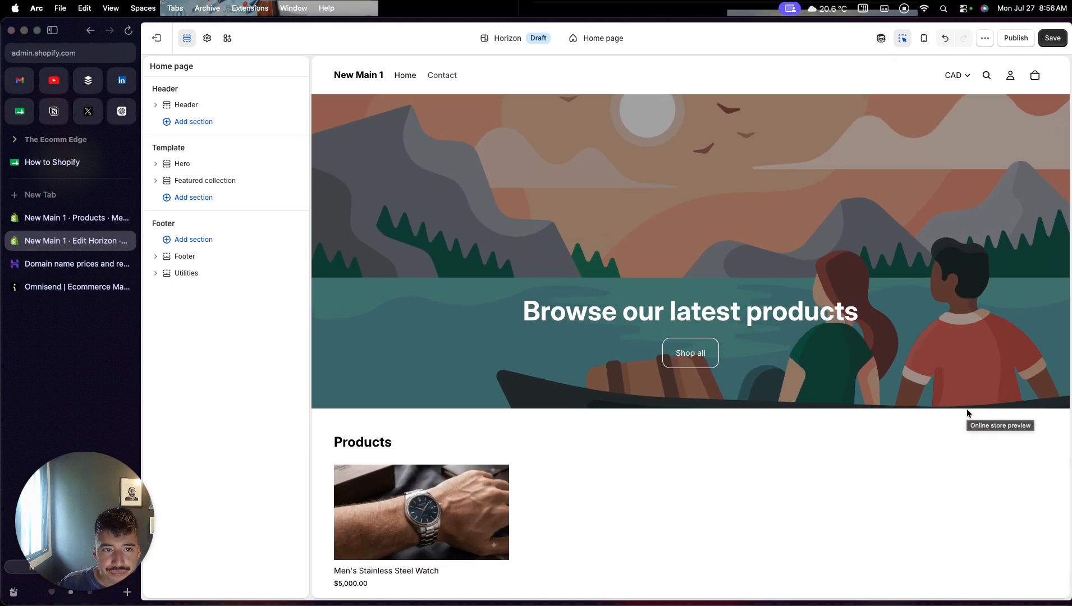
# - Center the logo in the header section and turn off the header's search icon
pyautogui.click(773, 82)
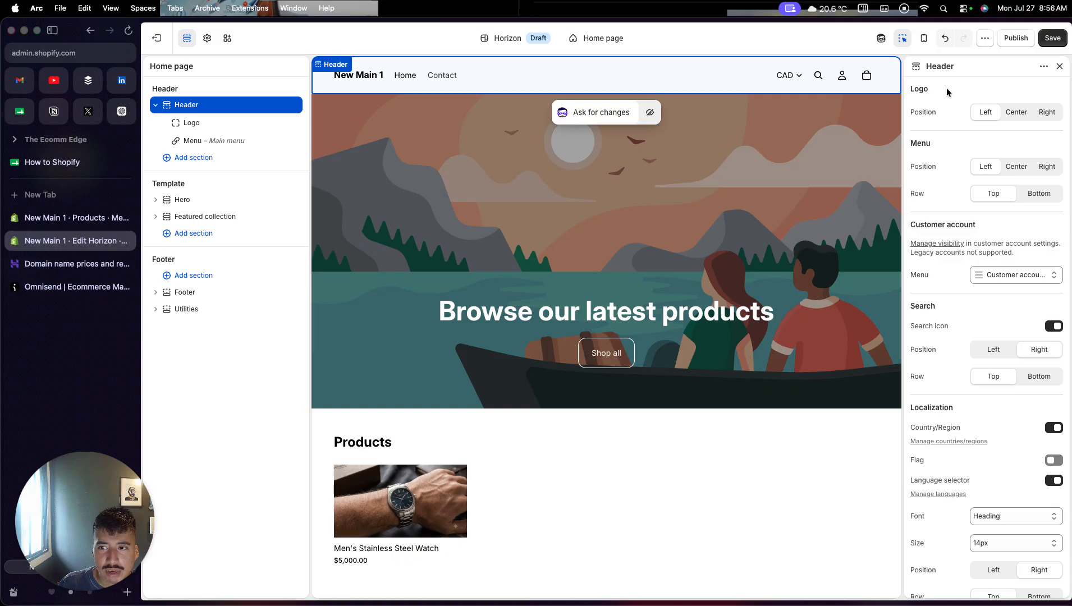
pyautogui.click(1007, 116)
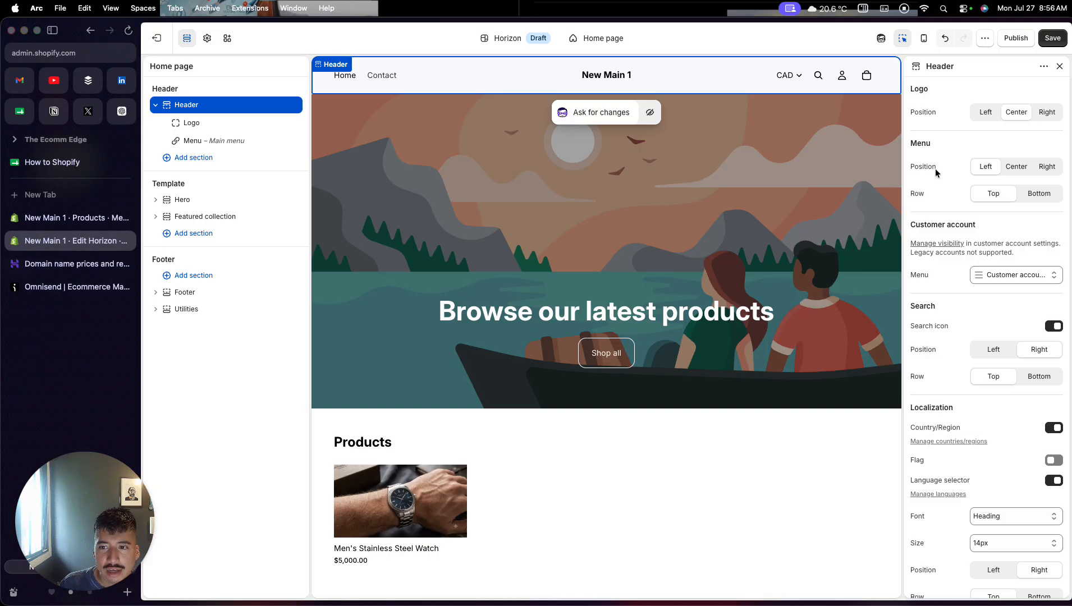
pyautogui.scroll(-1, 954, 247)
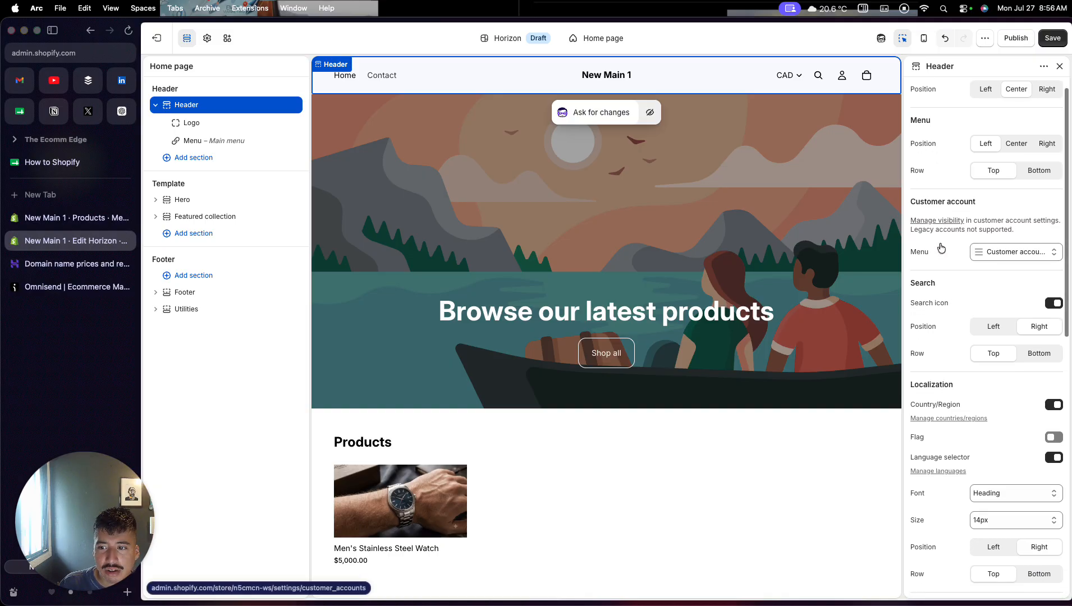
pyautogui.click(978, 253)
pyautogui.click(942, 248)
pyautogui.scroll(-1, 940, 289)
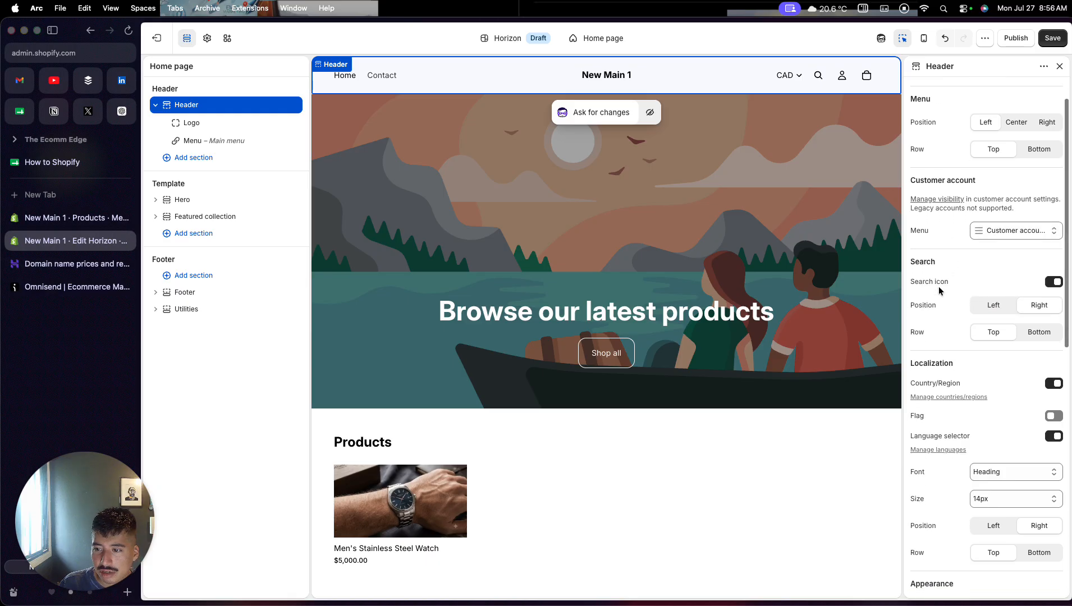
pyautogui.click(1055, 282)
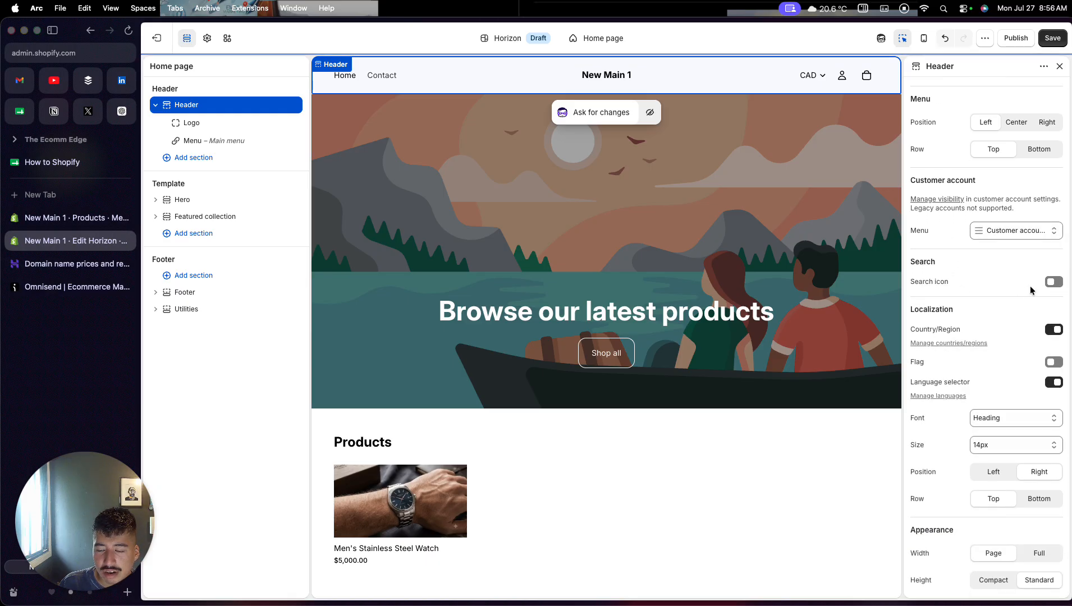
# - Review the remaining header settings, from localization to colors and cart bubble, and save the theme changes
pyautogui.scroll(1, 1005, 292)
pyautogui.scroll(1, 1005, 292)
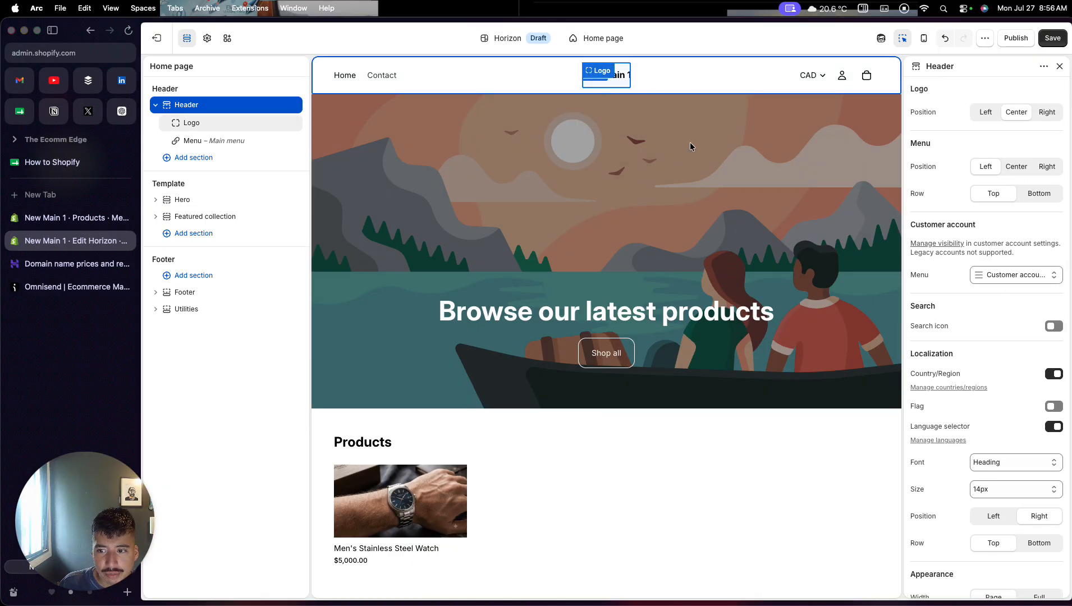
pyautogui.scroll(-5, 927, 381)
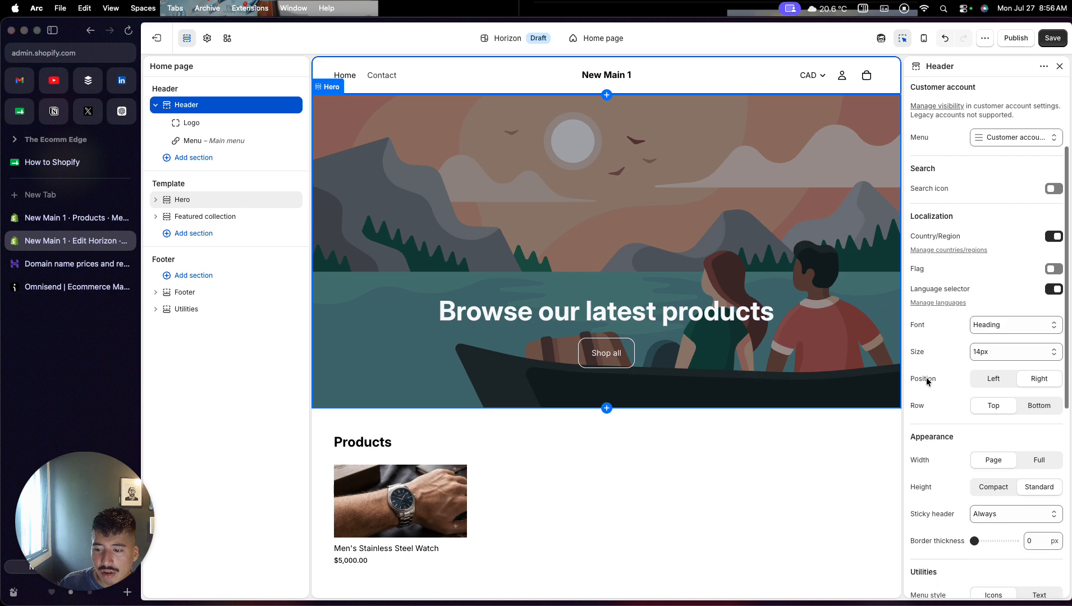
pyautogui.scroll(-3, 927, 381)
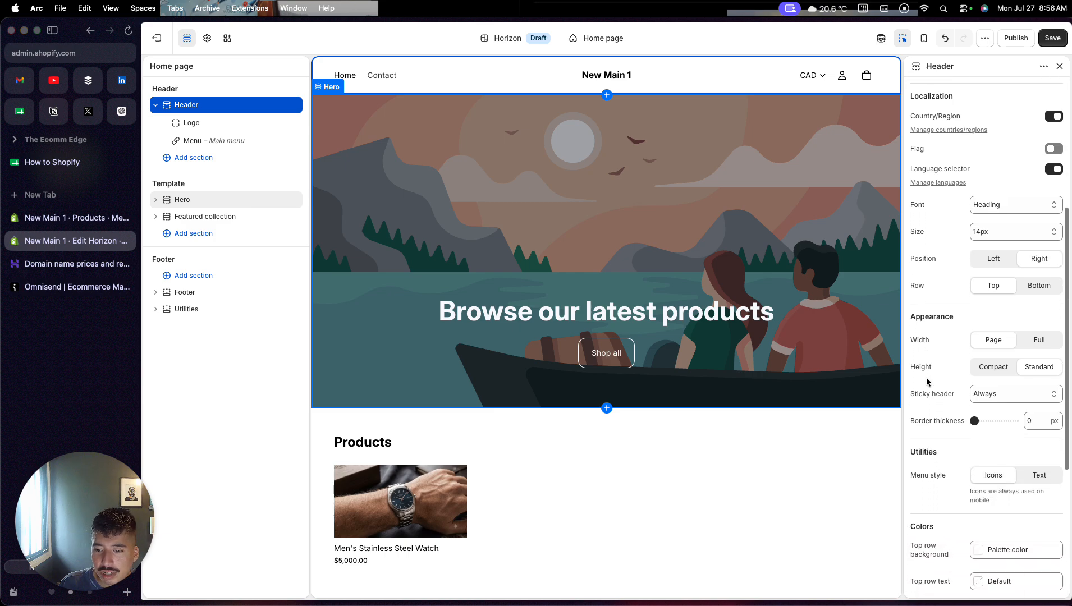
pyautogui.scroll(-5, 941, 477)
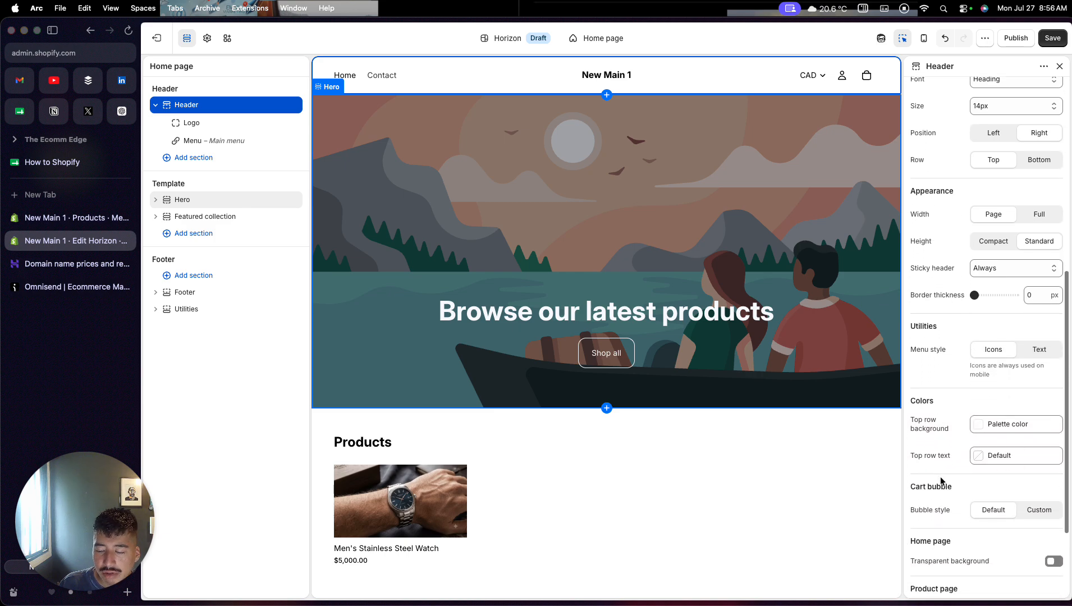
pyautogui.scroll(-2, 941, 481)
pyautogui.scroll(12, 941, 479)
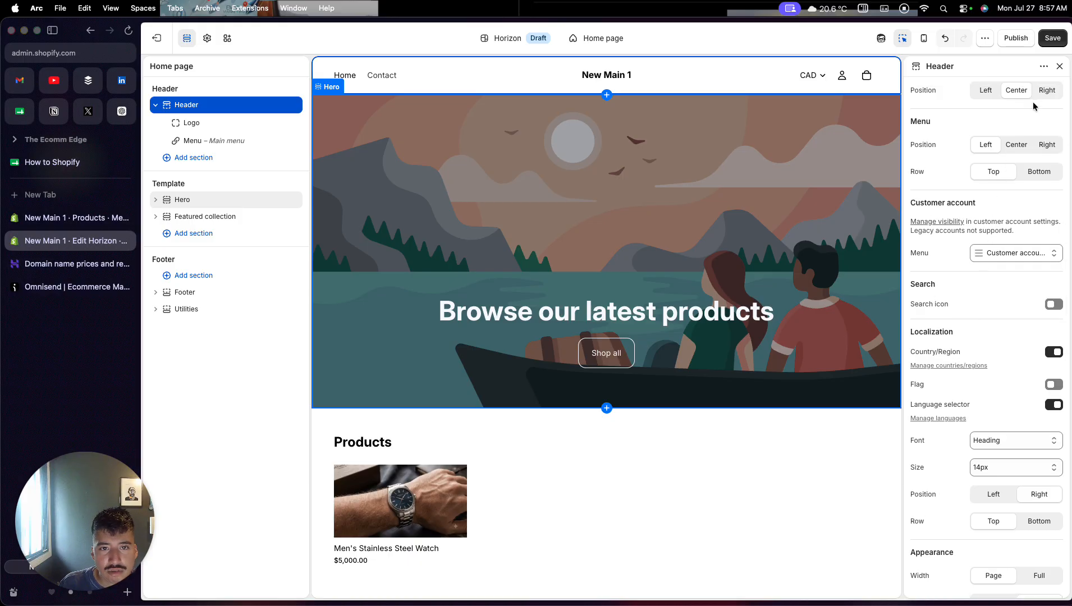
pyautogui.click(1049, 41)
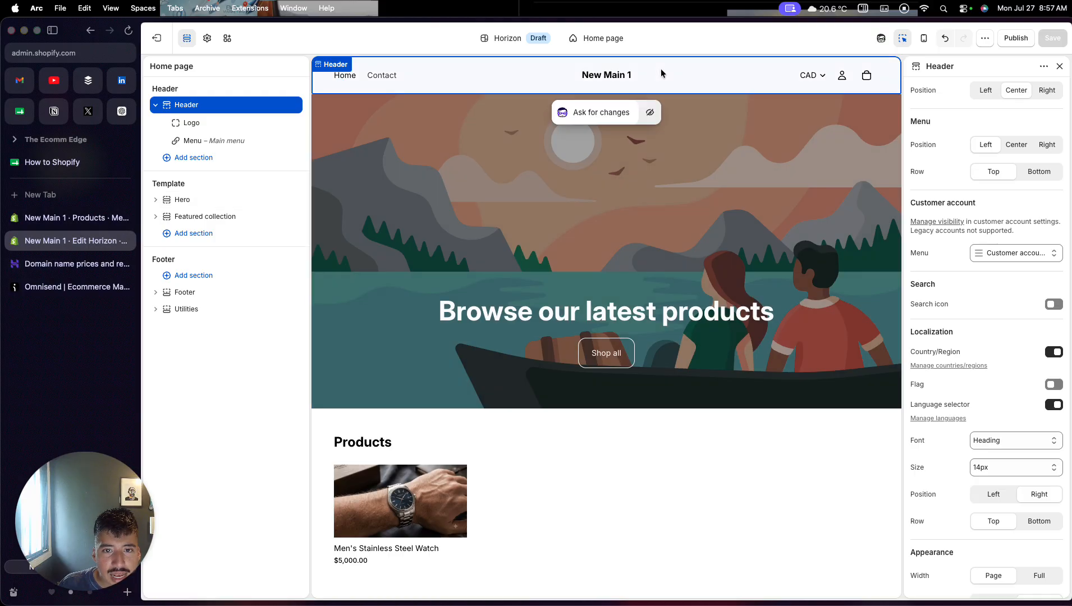
# - Use PNG_image as the default logo in the theme settings and set its desktop and mobile heights to 100 px
pyautogui.click(620, 78)
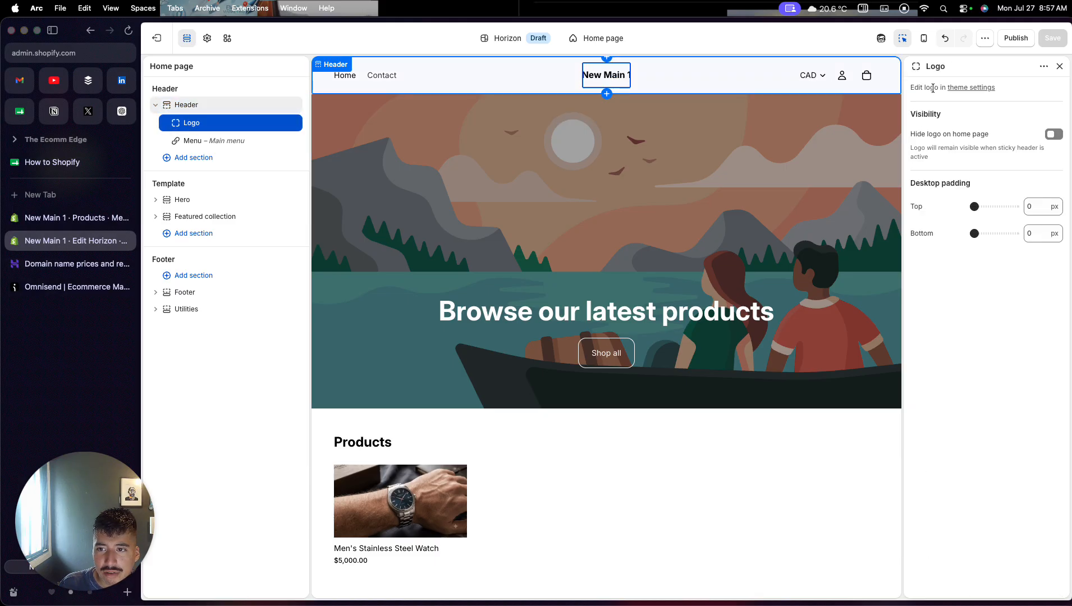
pyautogui.click(956, 88)
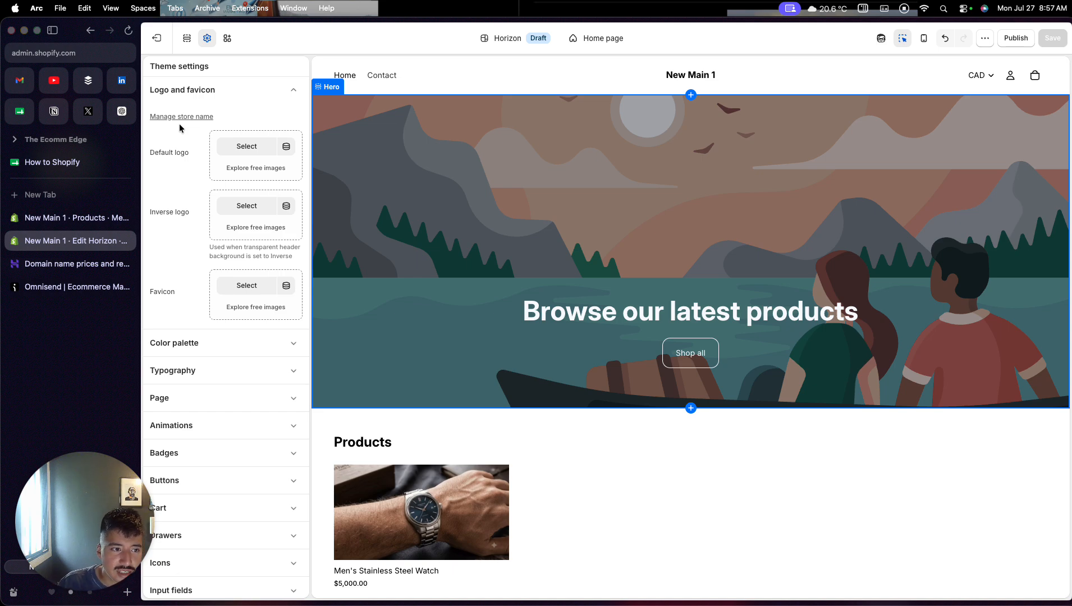
pyautogui.click(231, 147)
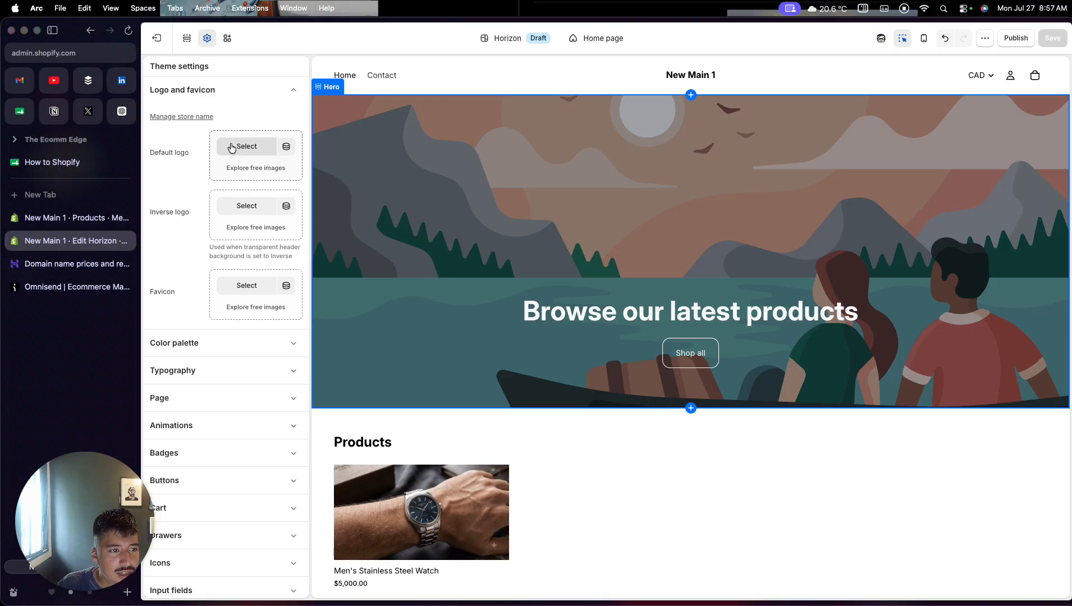
pyautogui.click(482, 306)
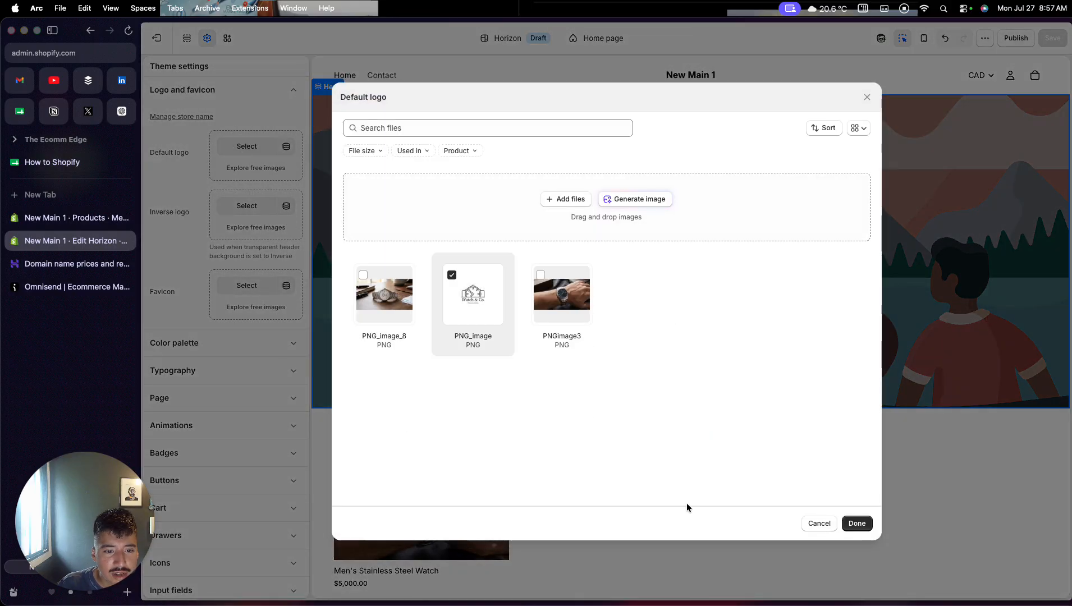
pyautogui.click(857, 523)
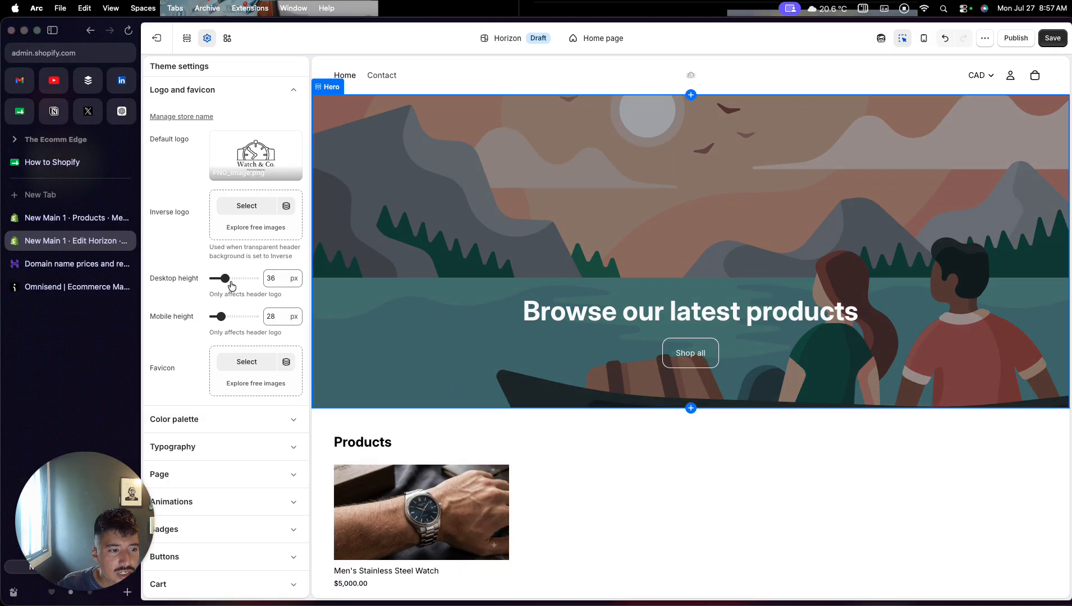
pyautogui.moveTo(225, 278); pyautogui.dragTo(255, 278)
pyautogui.moveTo(221, 316); pyautogui.dragTo(256, 316)
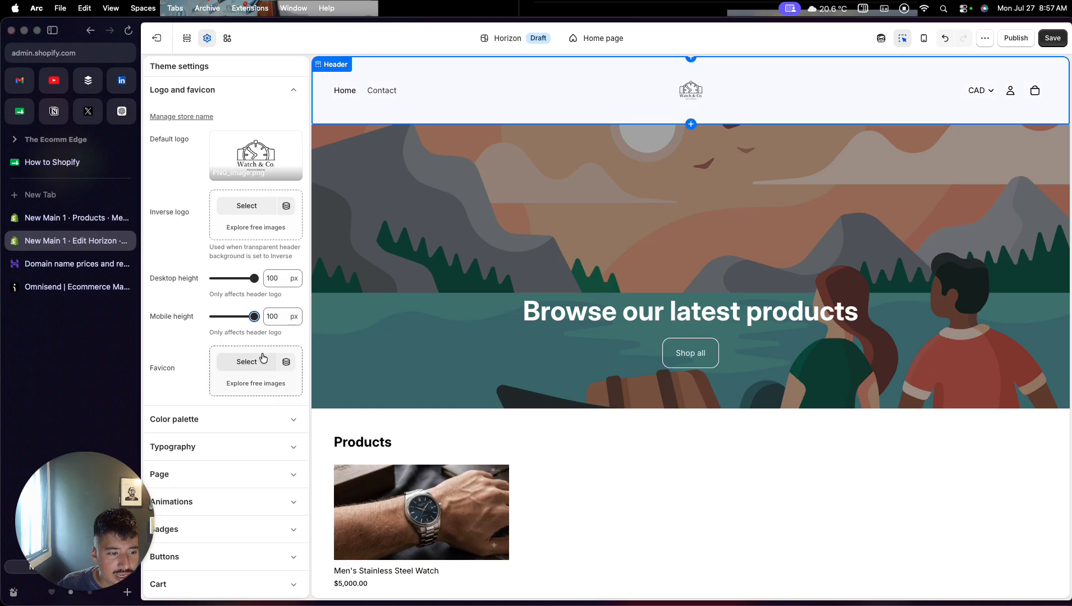
# - Use PNG_image as the store's favicon and save the theme changes
pyautogui.scroll(-1, 262, 359)
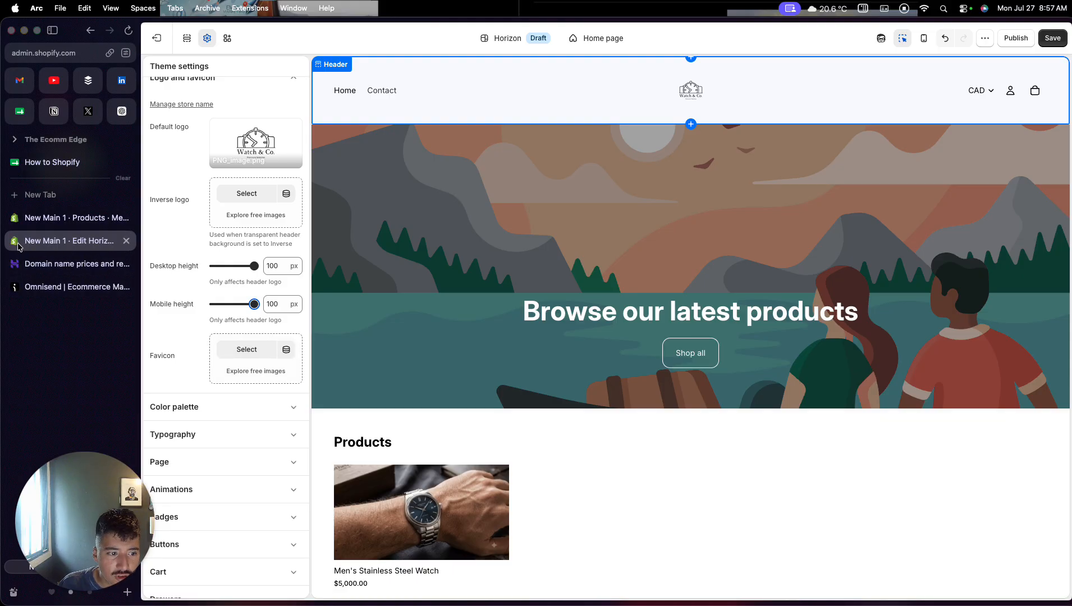
pyautogui.click(224, 353)
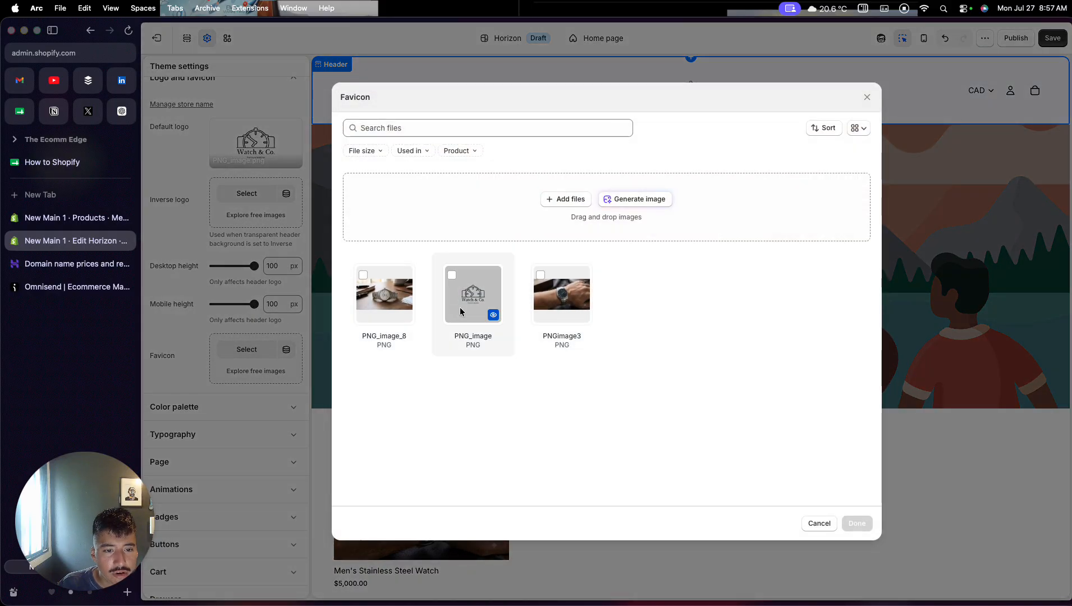
pyautogui.click(460, 311)
pyautogui.click(864, 525)
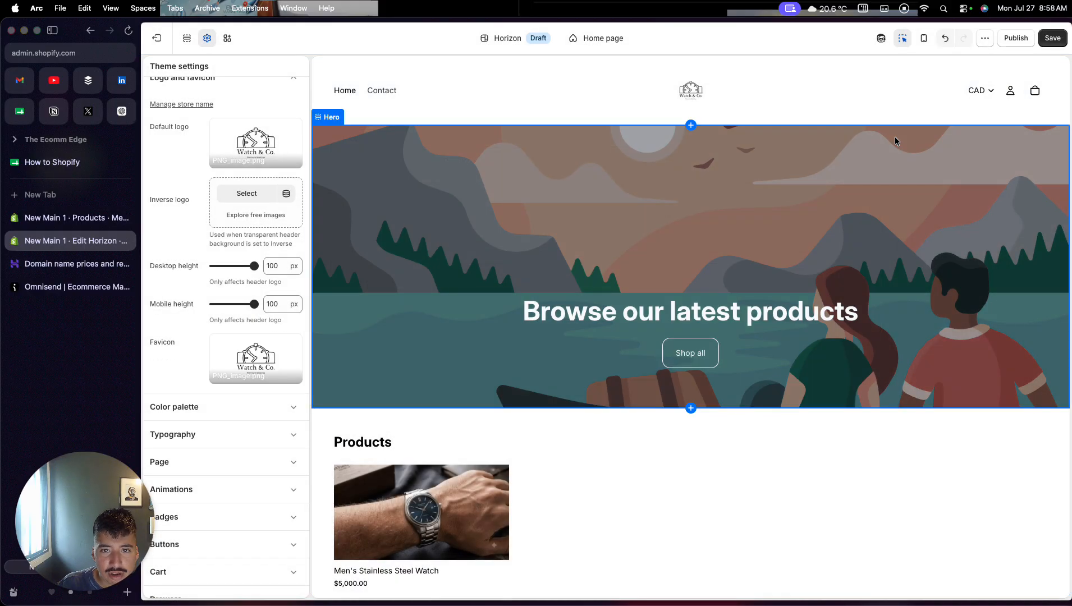
pyautogui.click(1051, 37)
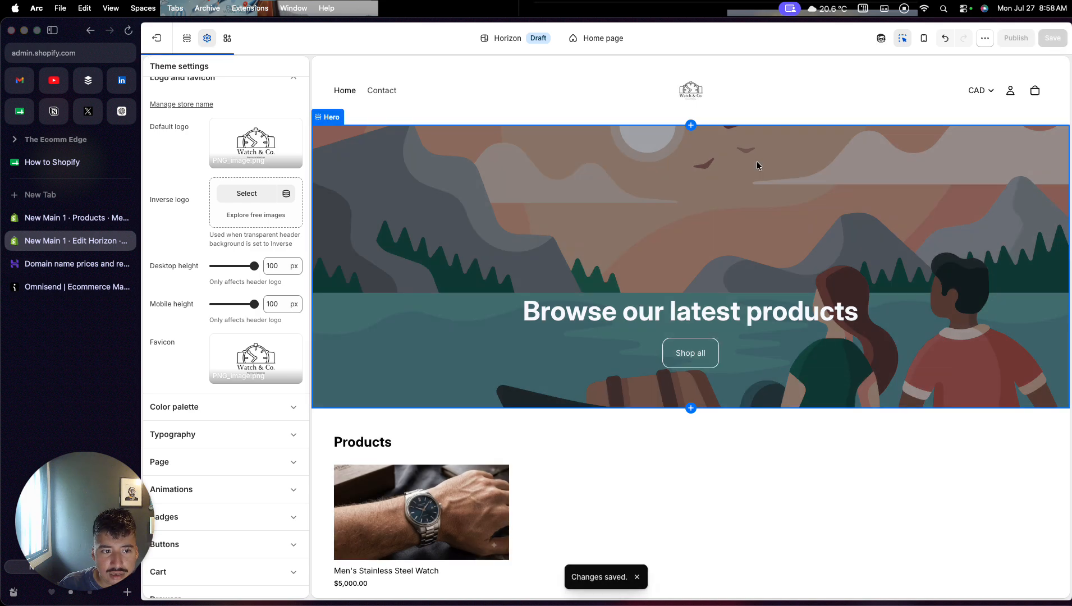
# - Set the first media image of the home page's hero section to PNG_image_8
pyautogui.click(445, 187)
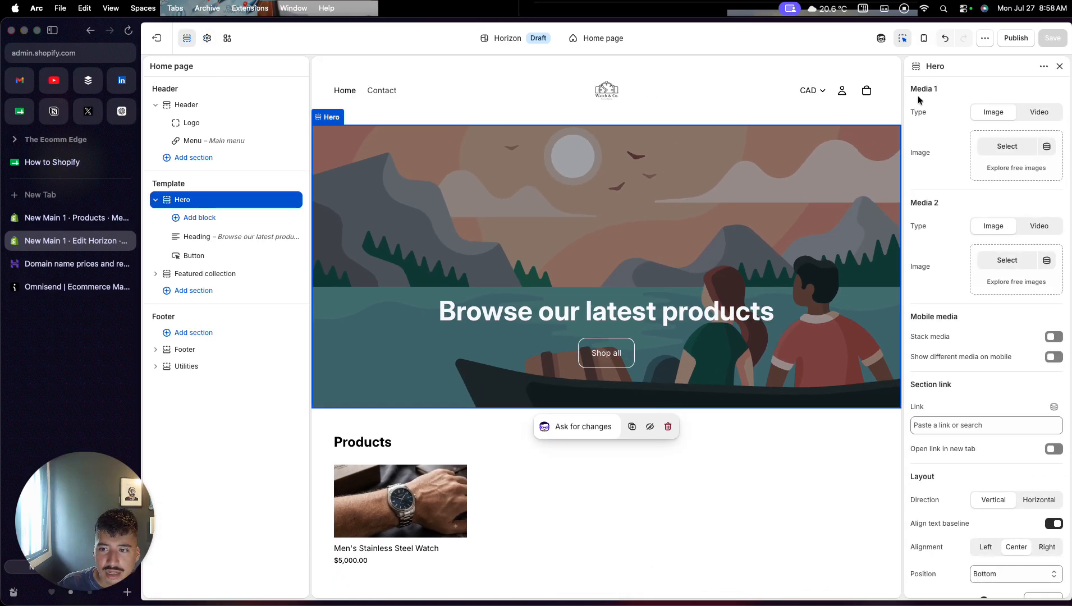
pyautogui.click(997, 146)
pyautogui.click(384, 294)
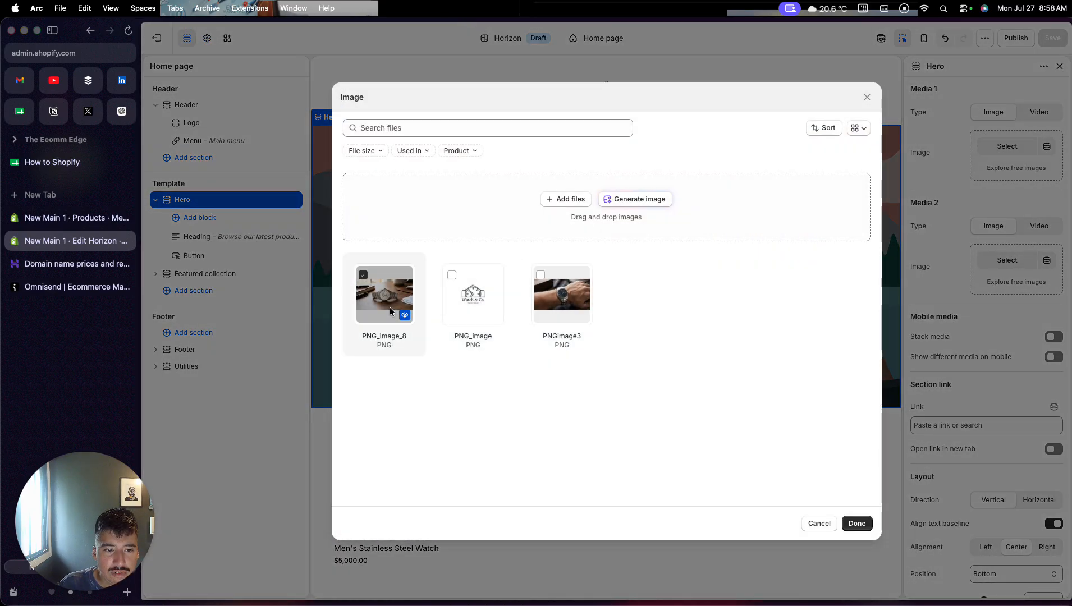
pyautogui.click(857, 523)
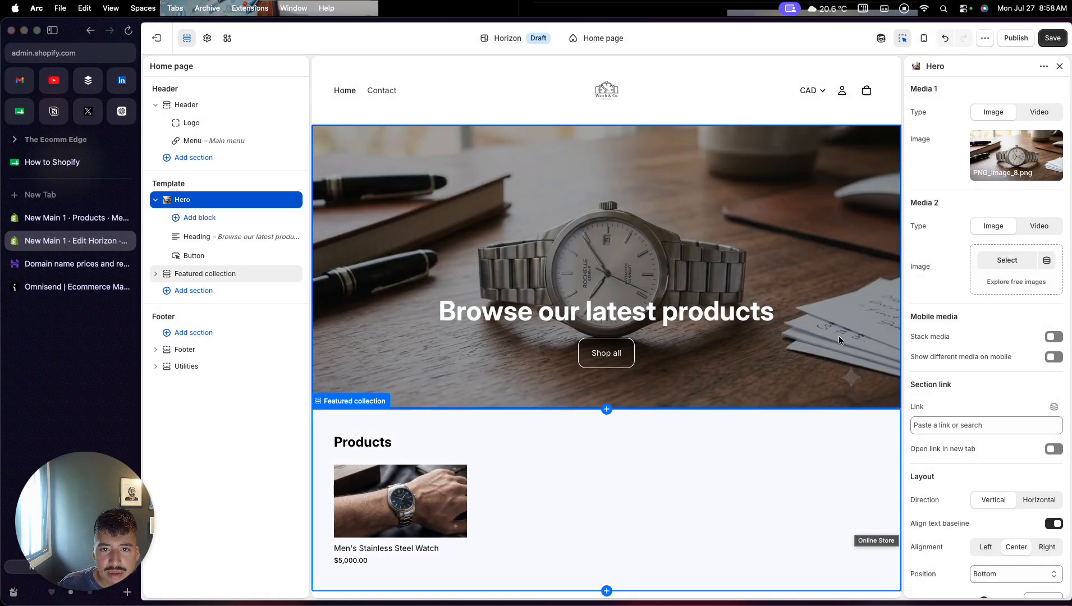
# - Replace the hero section's heading text with "Handmade Watches"
pyautogui.click(655, 310)
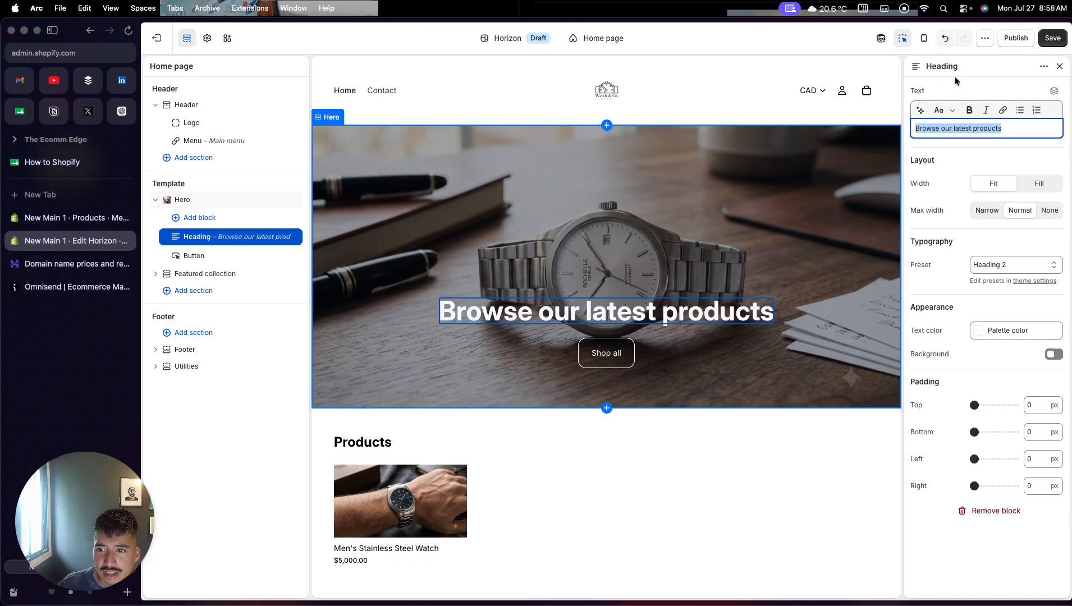
pyautogui.write('Wtac')
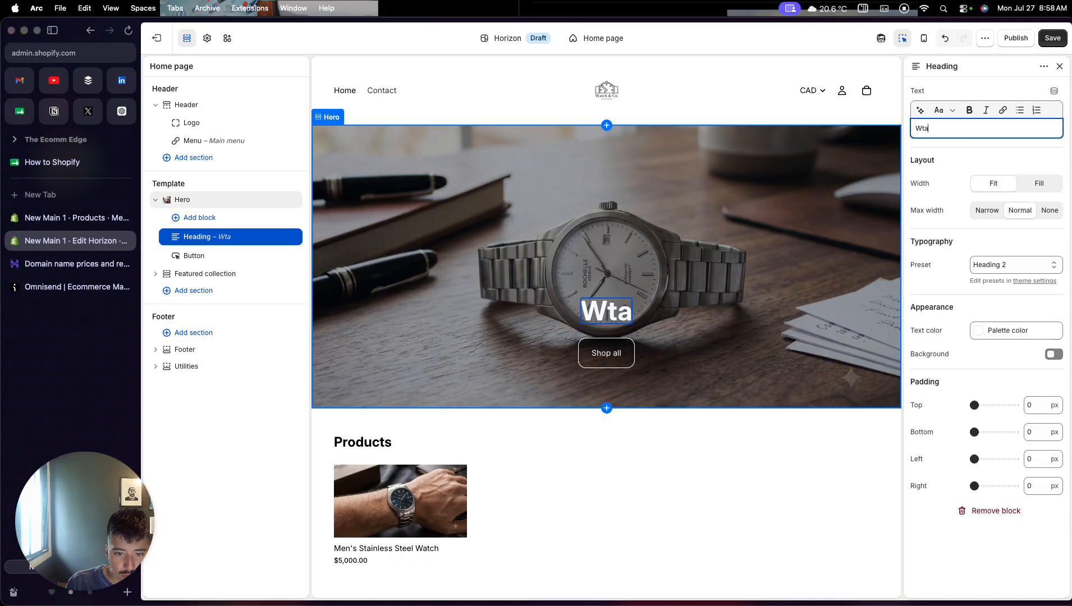
pyautogui.press('BackSpace')
pyautogui.press('BackSpace')
pyautogui.press('BackSpace')
pyautogui.press('BackSpace')
pyautogui.write('Han')
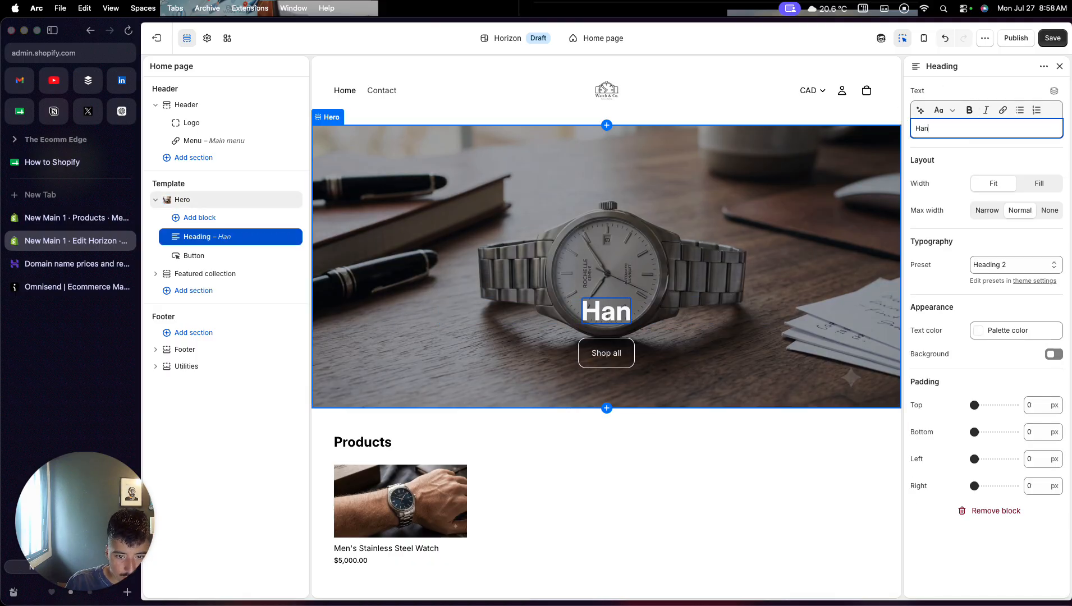
pyautogui.write('dmade Watches')
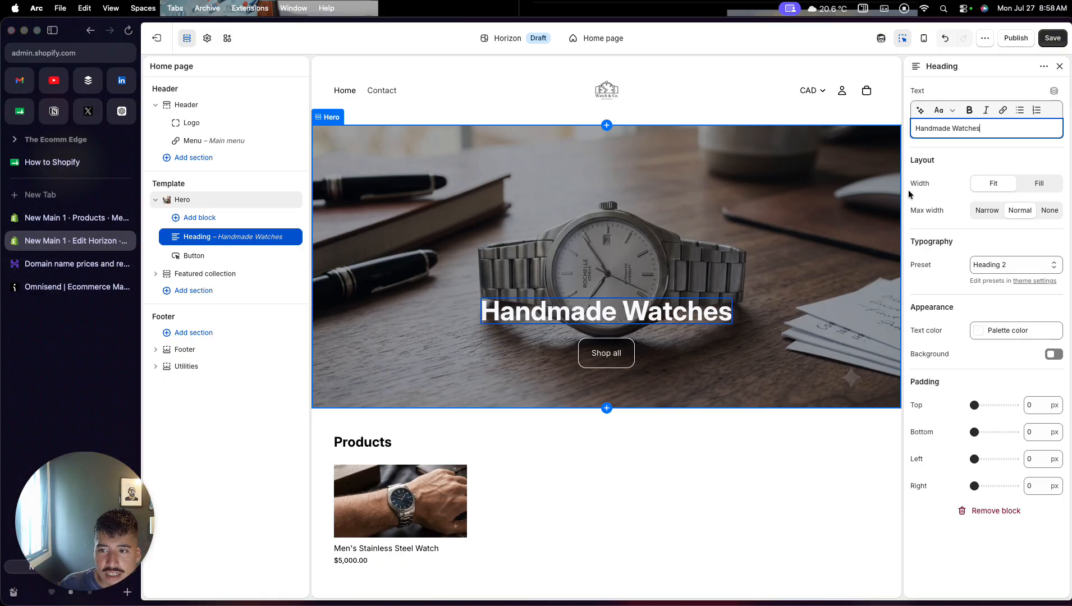
# - Change the label of the hero section's button to "Buy now"
pyautogui.click(613, 357)
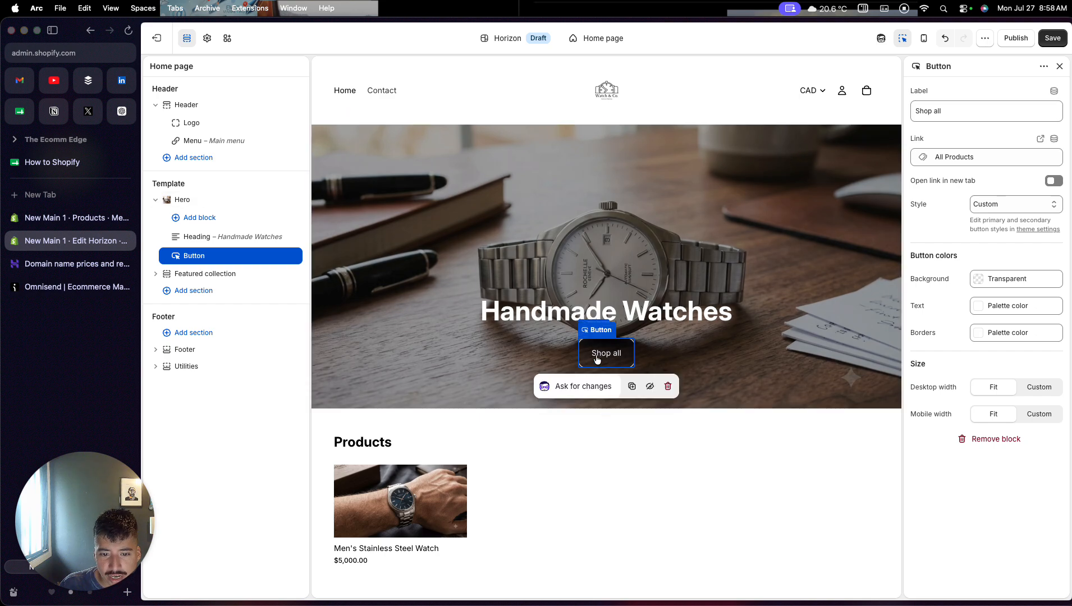
pyautogui.moveTo(956, 110); pyautogui.dragTo(894, 112)
pyautogui.write('Buy now')
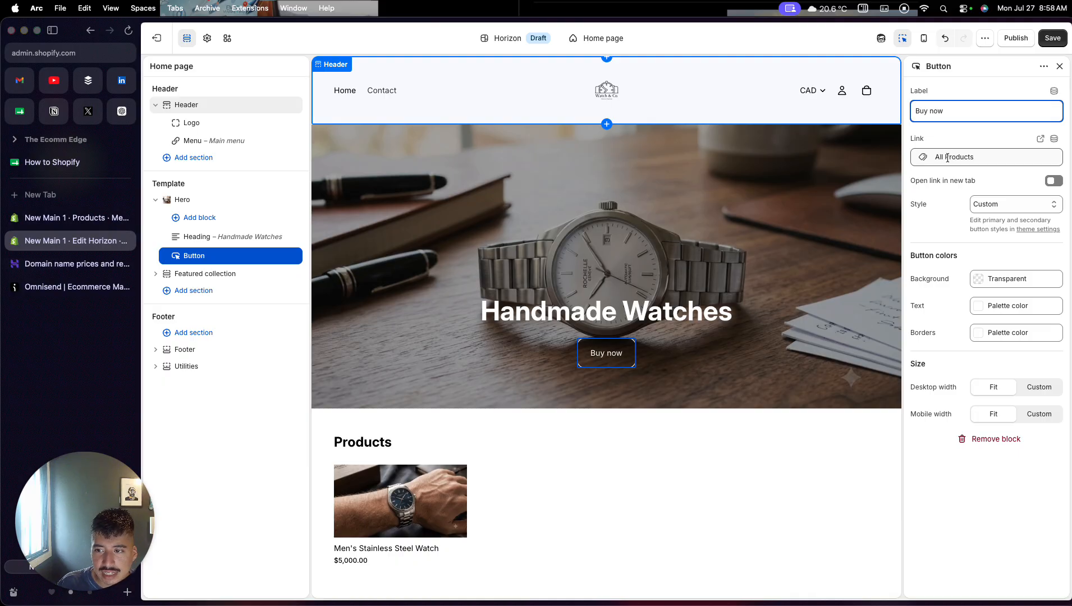
# - Link the hero button to the Men's Stainless Steel Watch product and save the theme changes
pyautogui.click(947, 158)
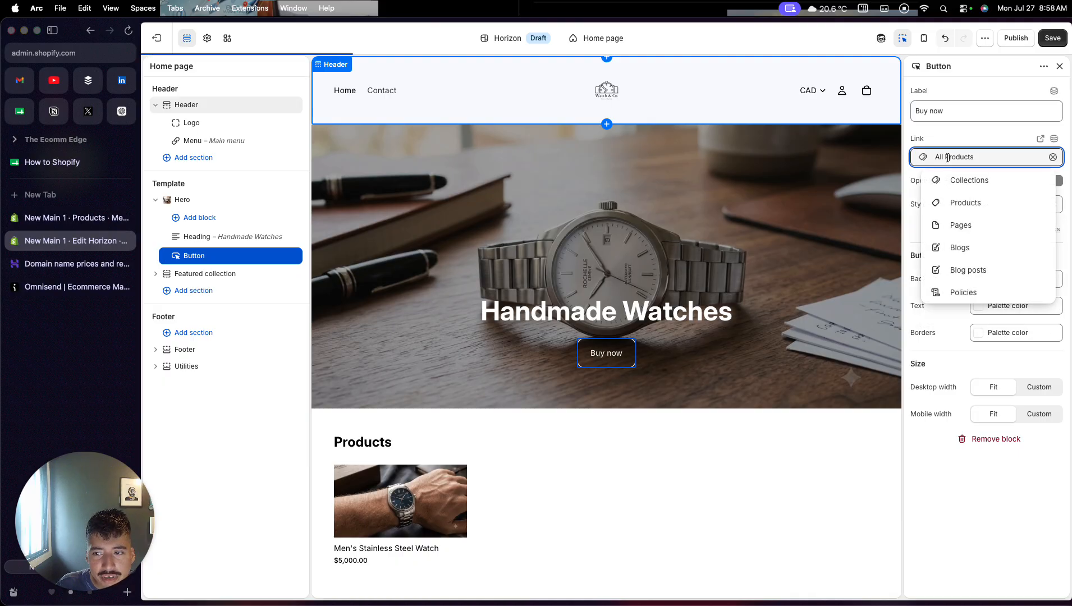
pyautogui.click(943, 203)
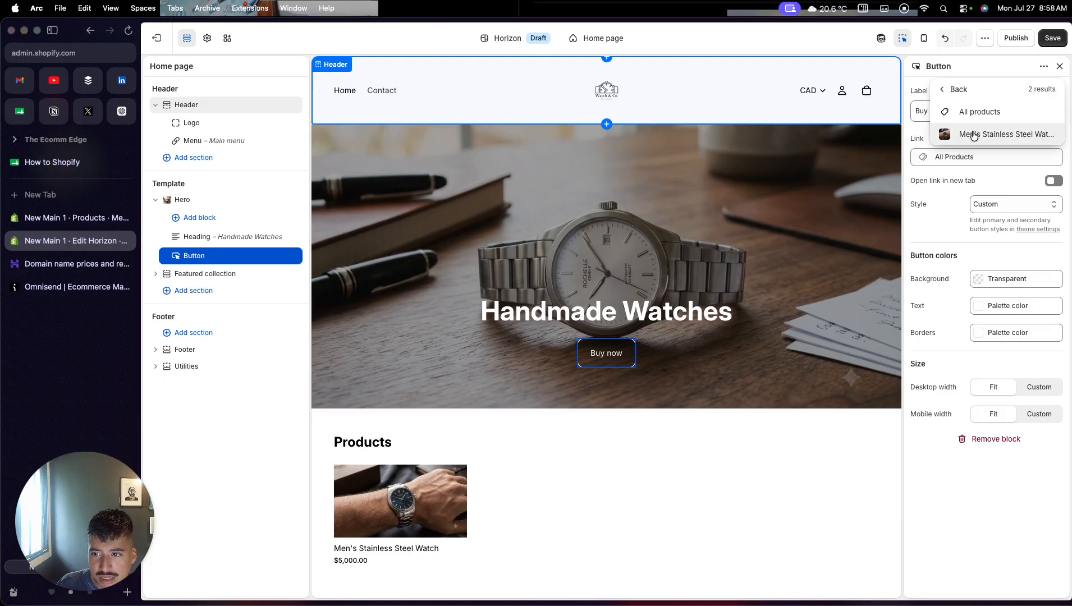
pyautogui.click(974, 135)
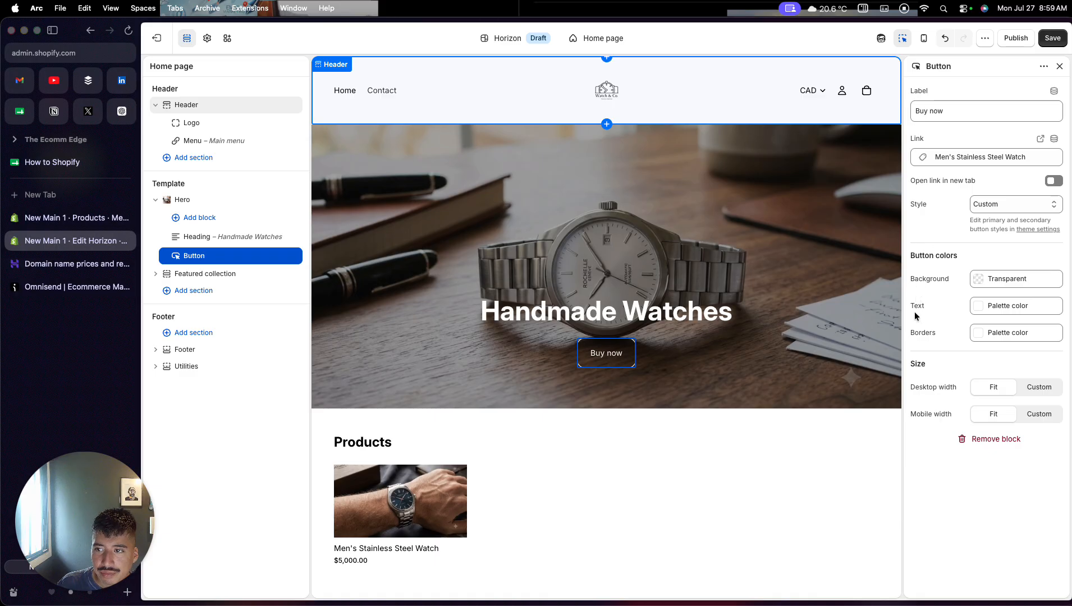
pyautogui.click(1052, 37)
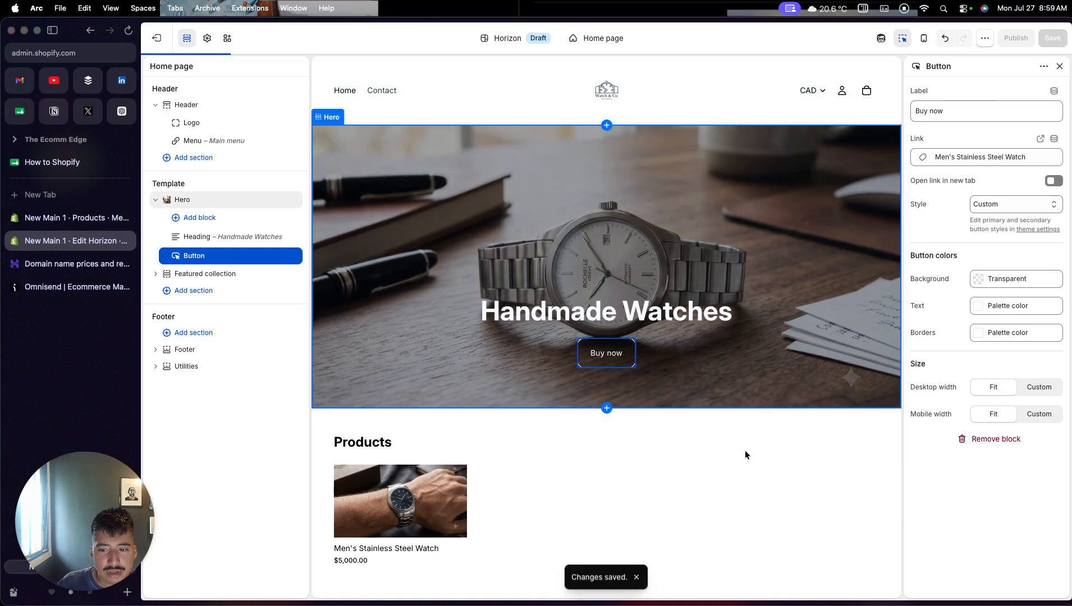
pyautogui.scroll(-3, 746, 459)
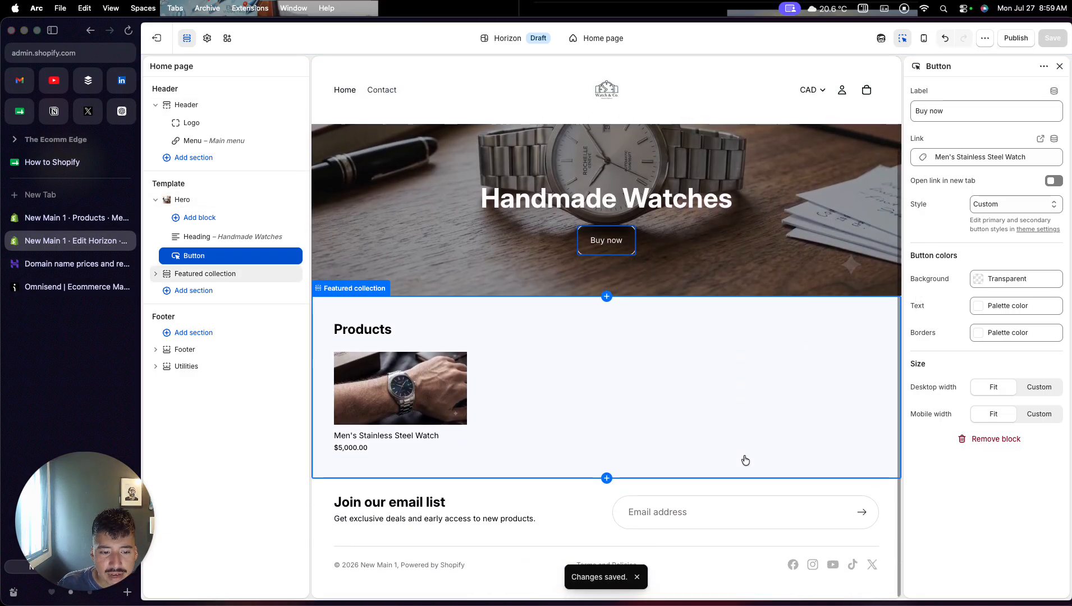
# - Remove the Featured collection section from the home page template
pyautogui.click(736, 410)
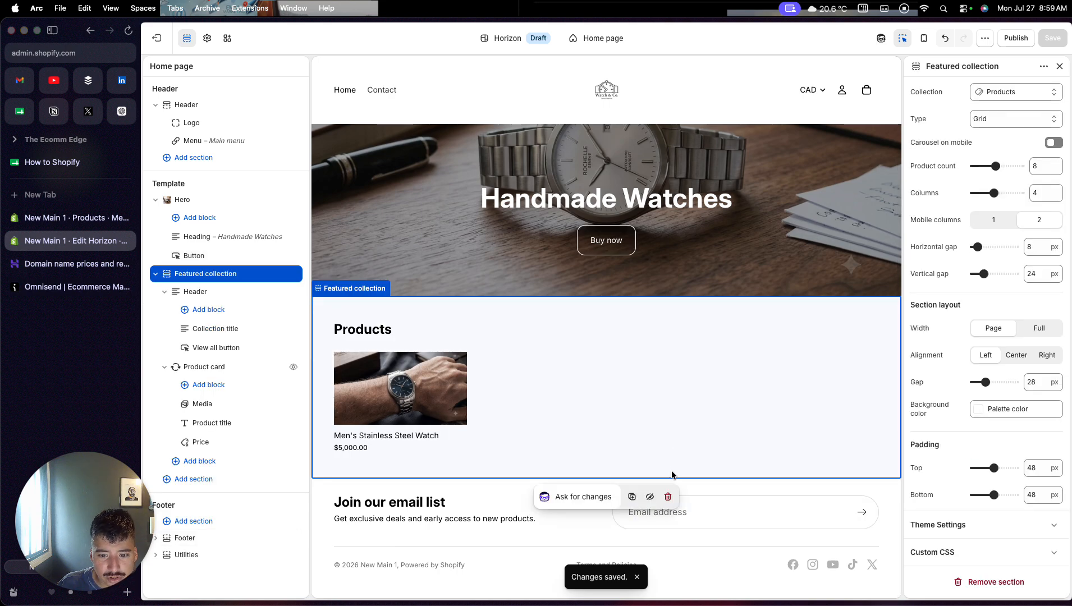
pyautogui.click(667, 495)
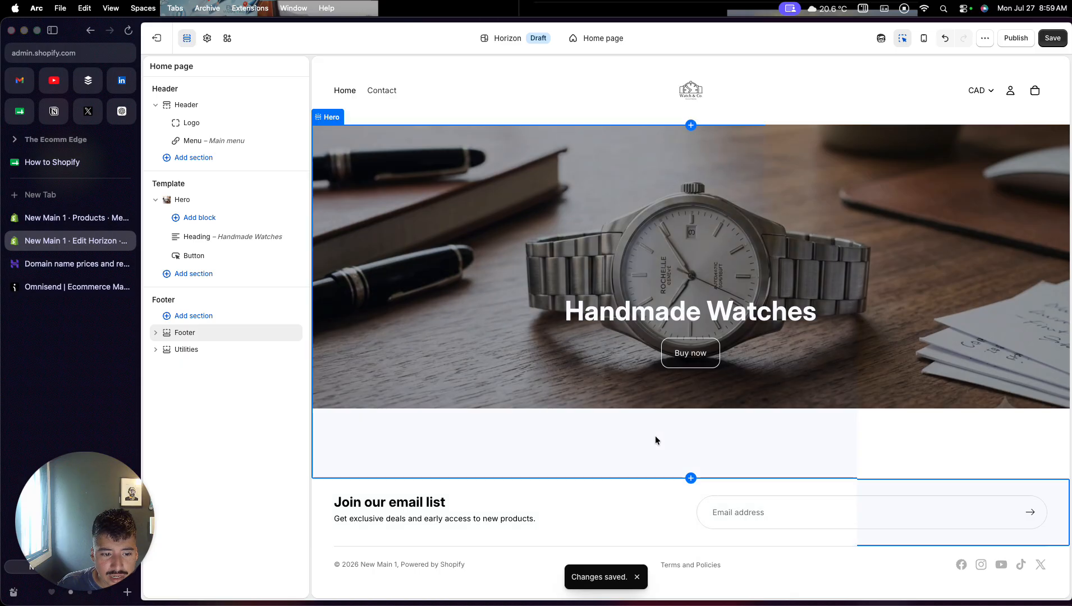
# - Add an Icons with text section to the home page template directly below the hero
pyautogui.click(691, 478)
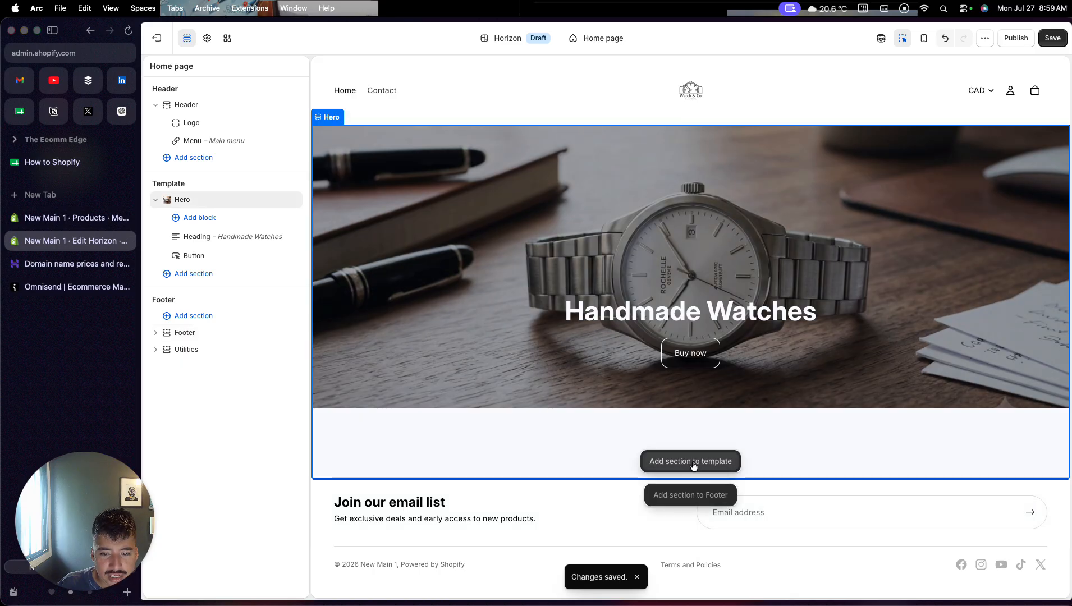
pyautogui.click(693, 463)
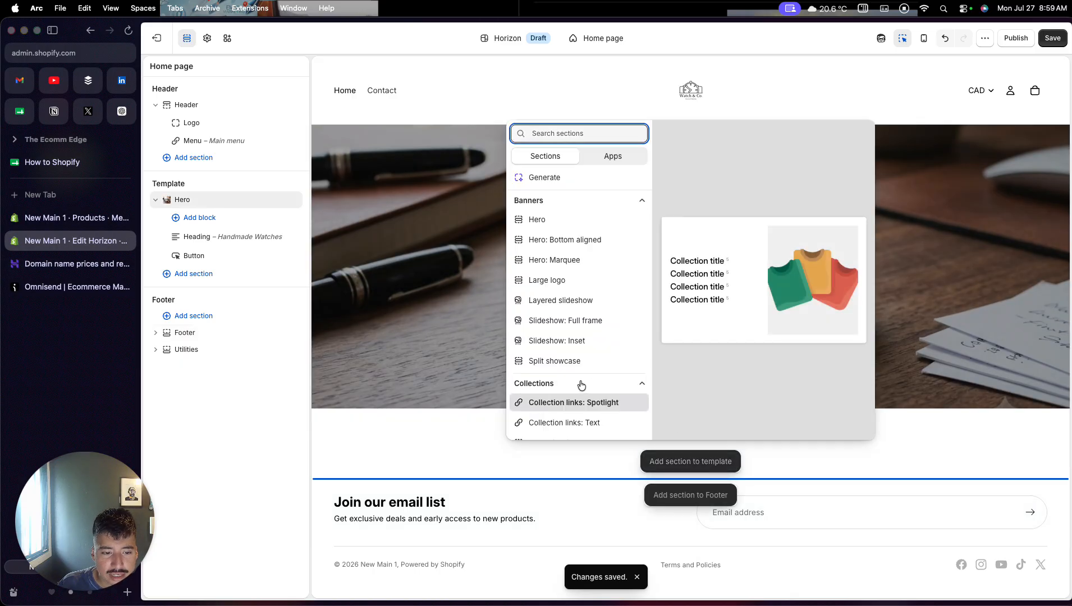
pyautogui.scroll(-5, 581, 385)
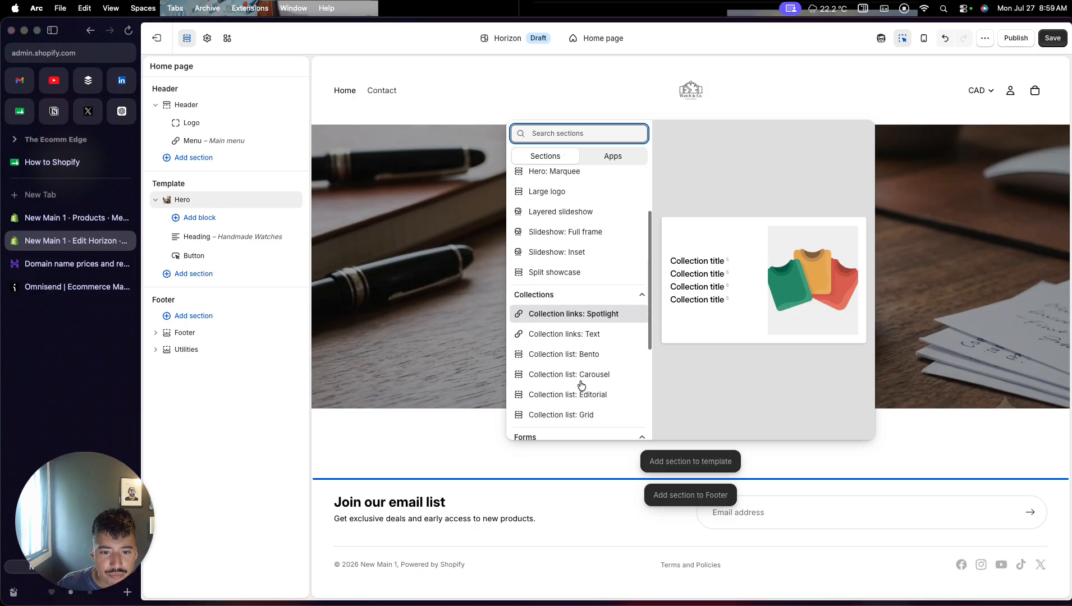
pyautogui.scroll(-6, 582, 385)
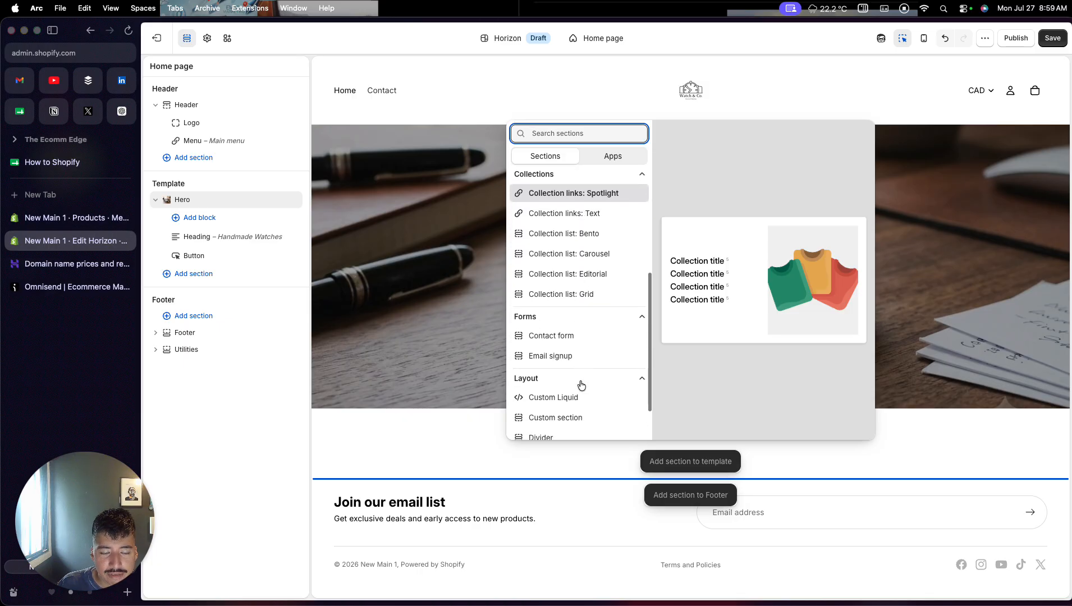
pyautogui.scroll(-3, 582, 385)
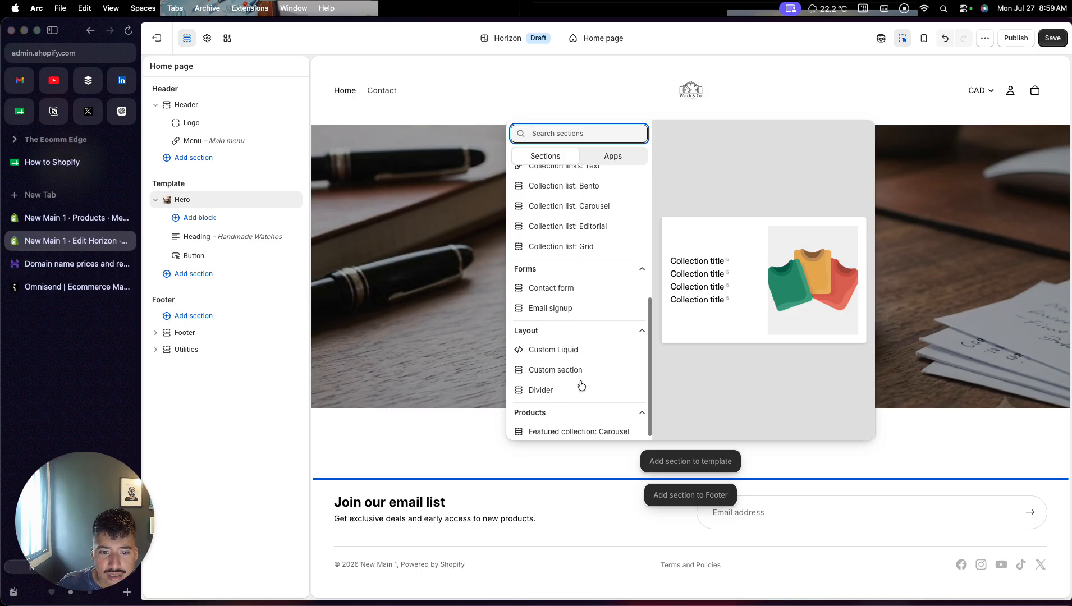
pyautogui.scroll(10, 582, 385)
pyautogui.scroll(-12, 581, 385)
pyautogui.scroll(14, 581, 385)
pyautogui.scroll(1, 582, 385)
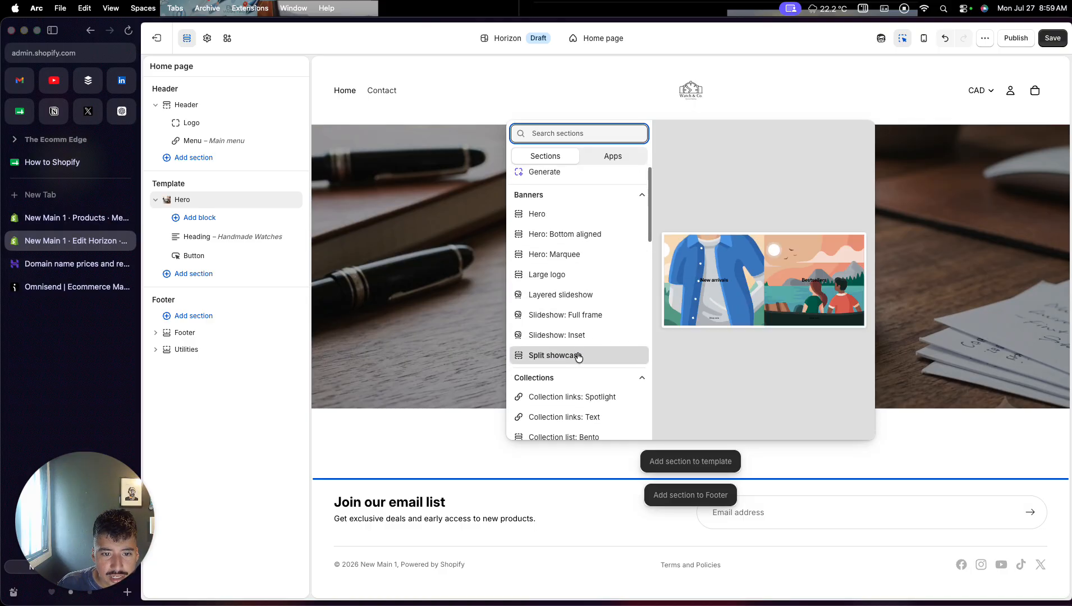
pyautogui.scroll(-1, 579, 357)
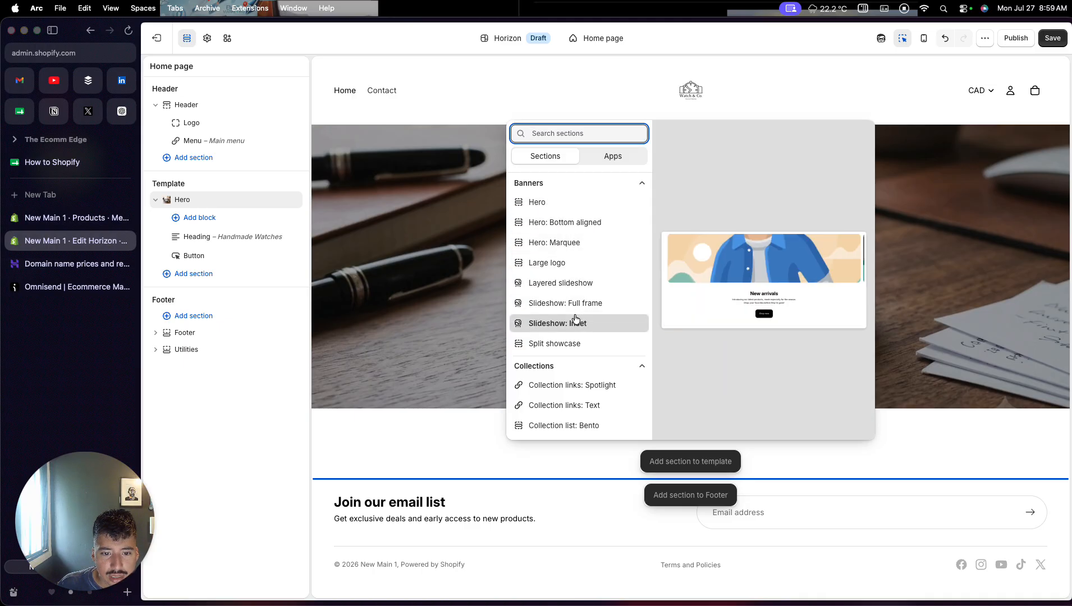
pyautogui.scroll(-3, 577, 315)
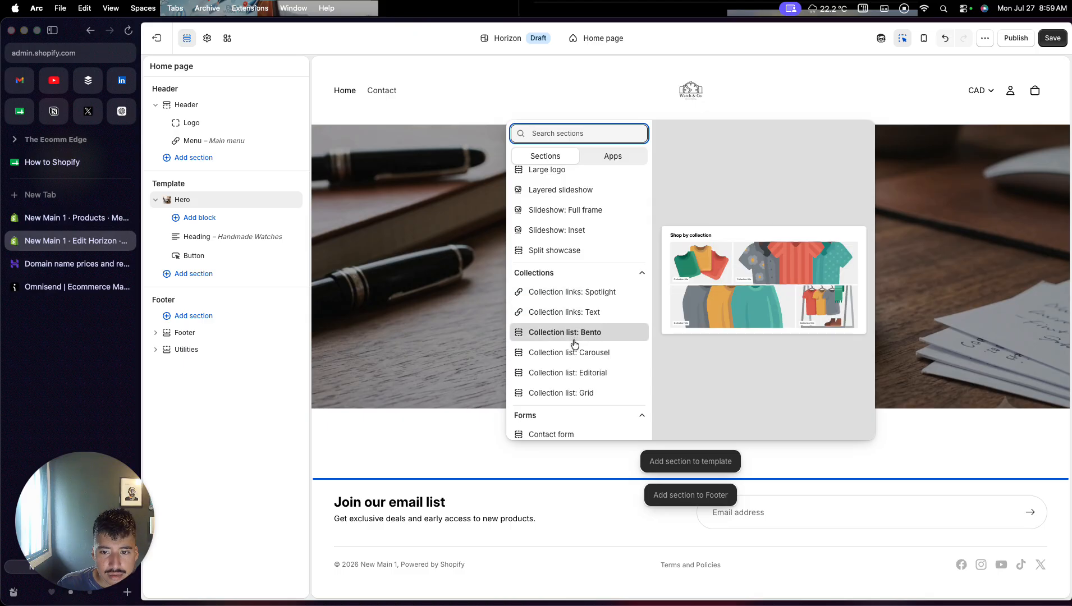
pyautogui.scroll(-1, 573, 400)
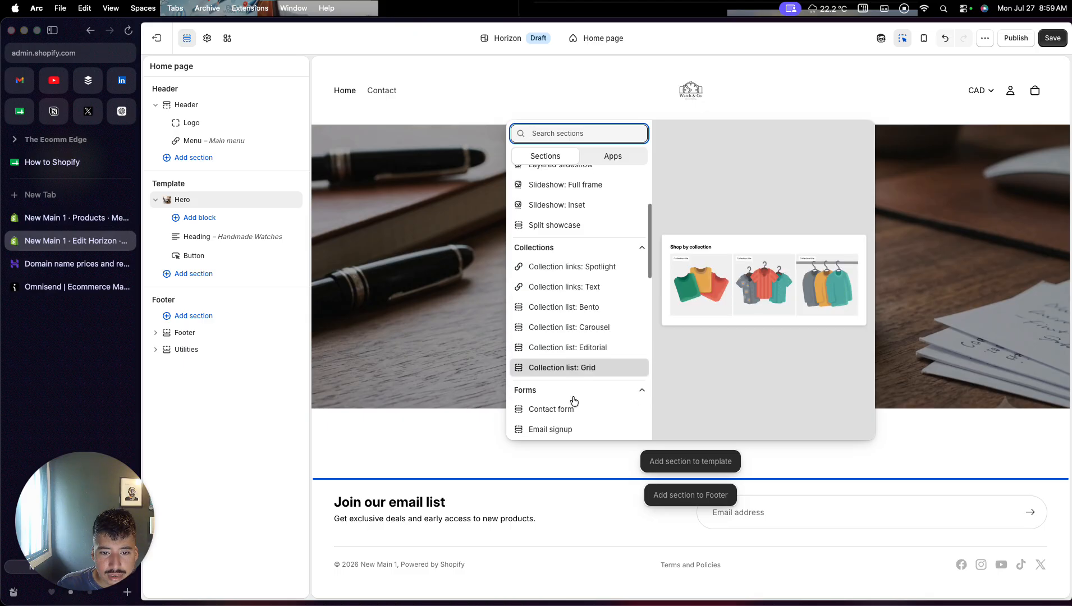
pyautogui.scroll(-2, 571, 416)
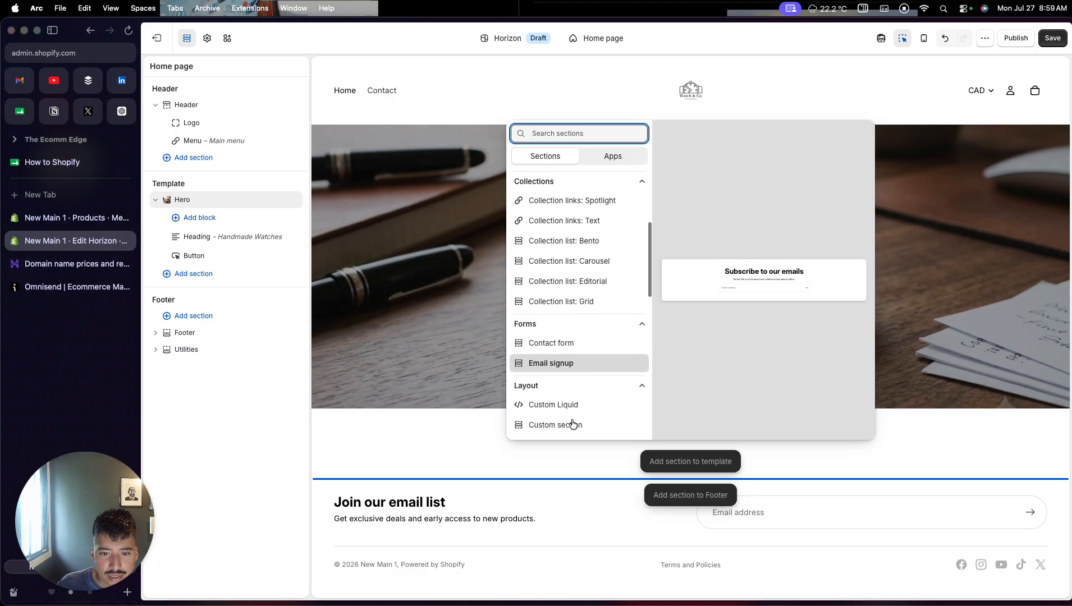
pyautogui.scroll(-4, 572, 399)
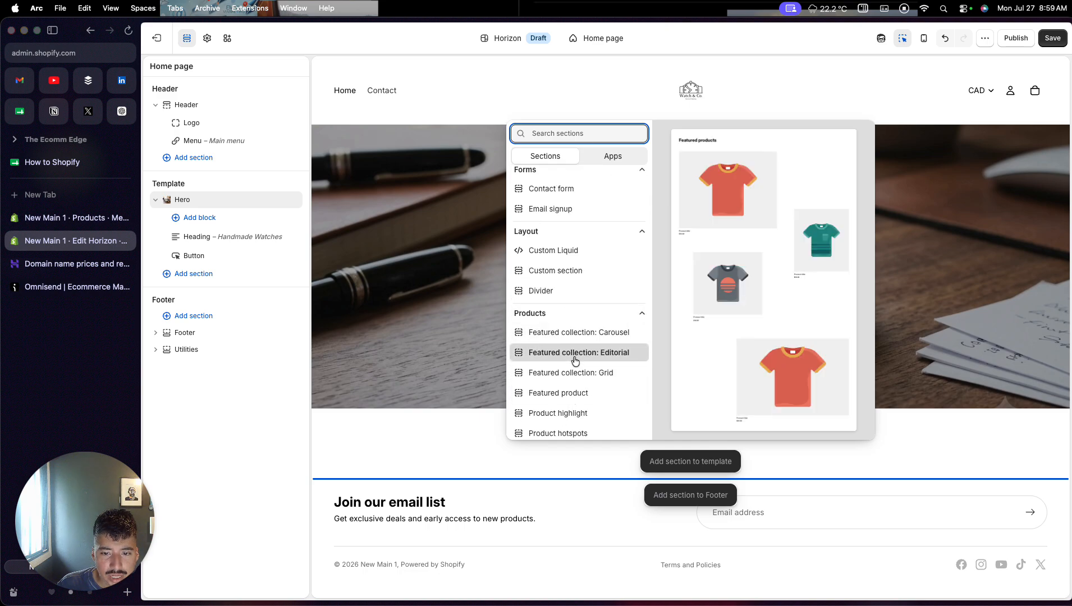
pyautogui.scroll(-2, 573, 413)
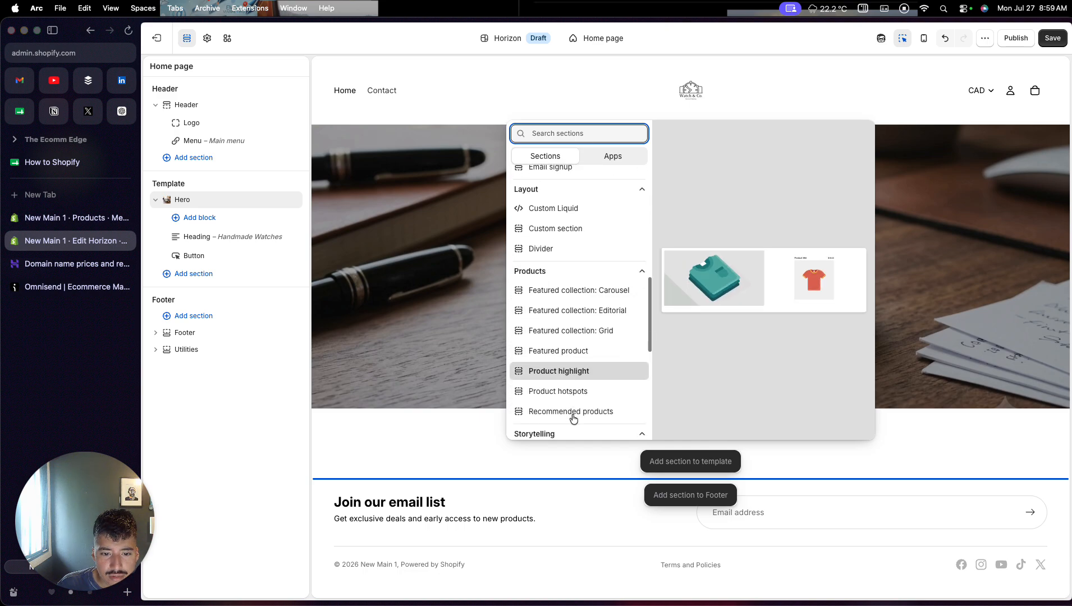
pyautogui.scroll(-3, 573, 412)
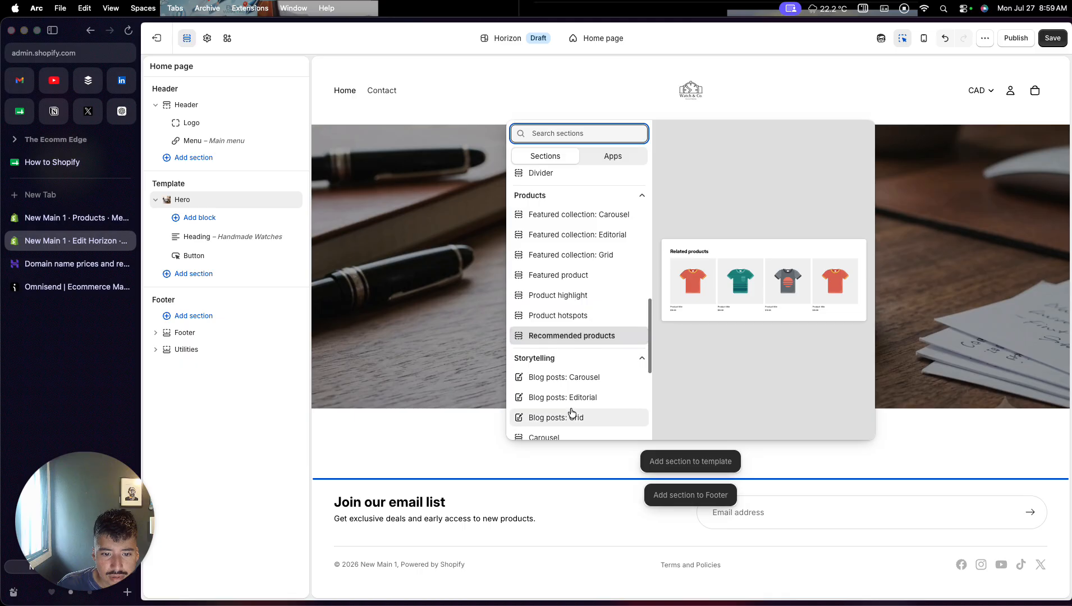
pyautogui.scroll(-2, 572, 410)
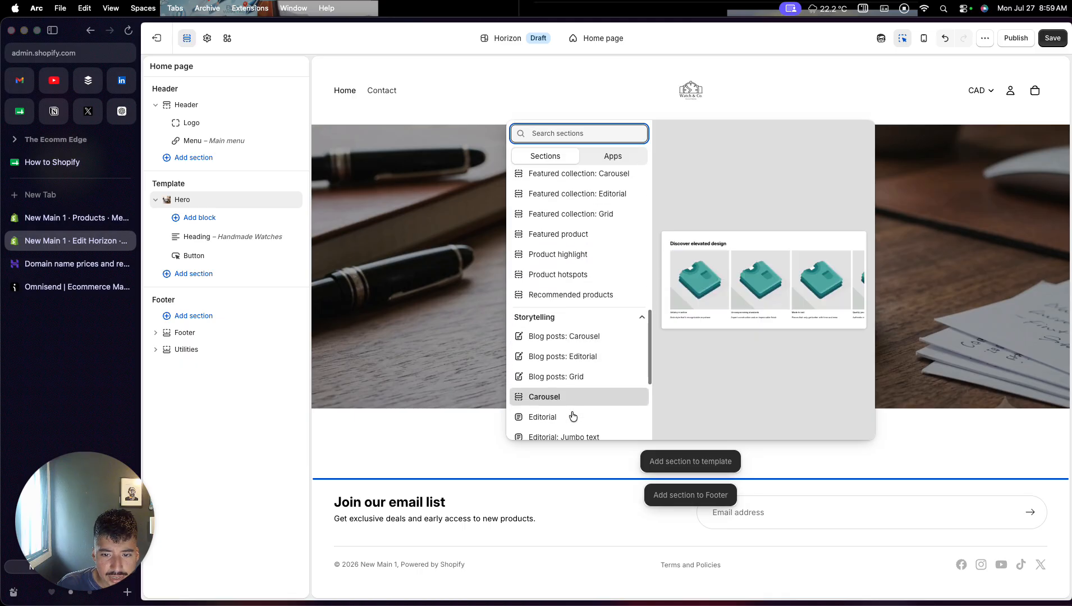
pyautogui.scroll(-2, 574, 404)
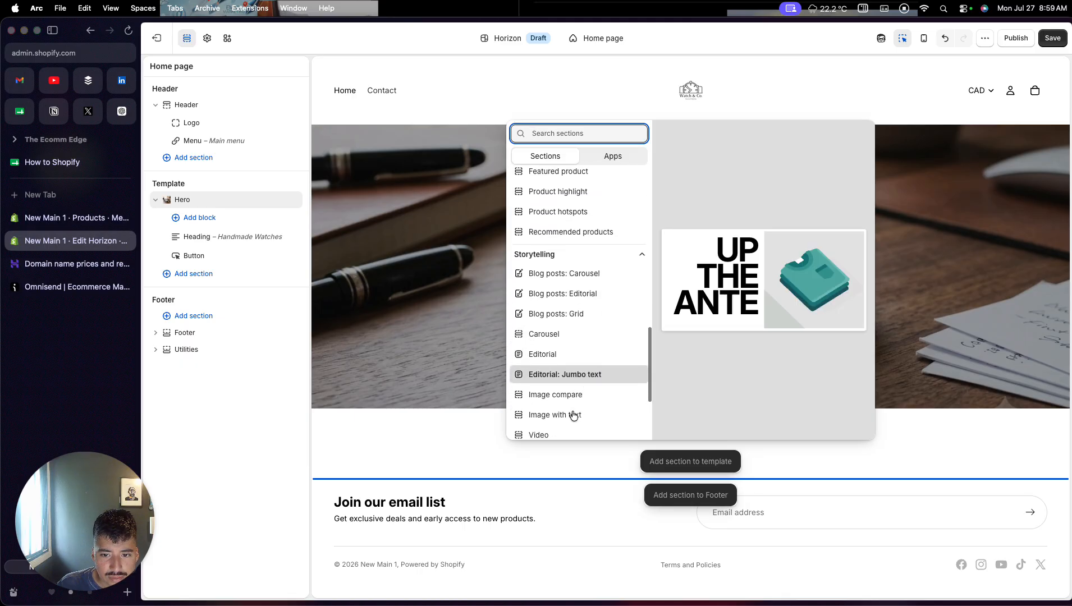
pyautogui.scroll(-5, 572, 404)
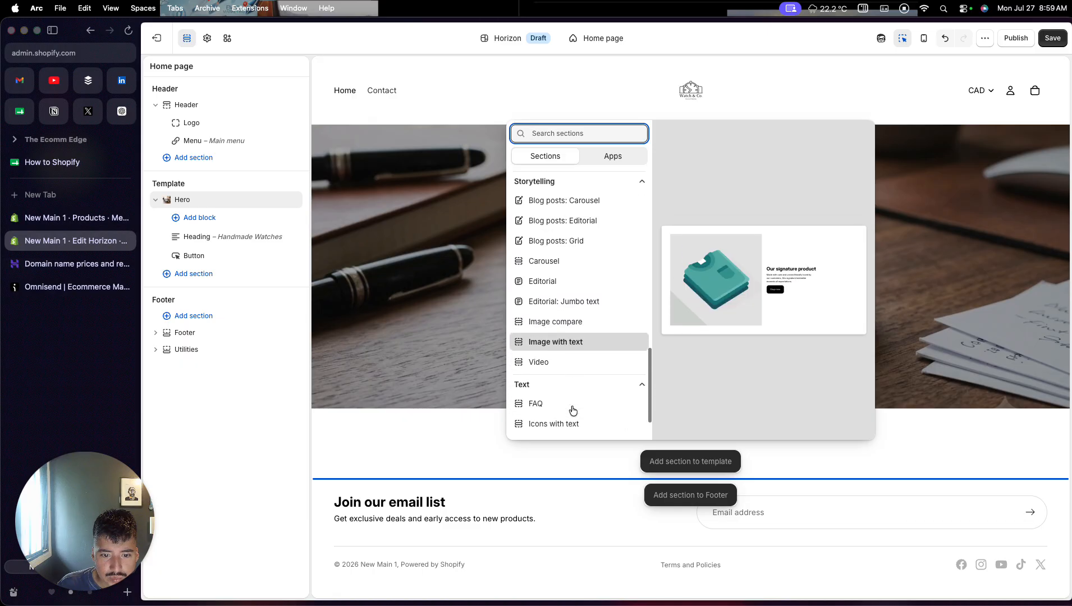
pyautogui.scroll(-1, 572, 404)
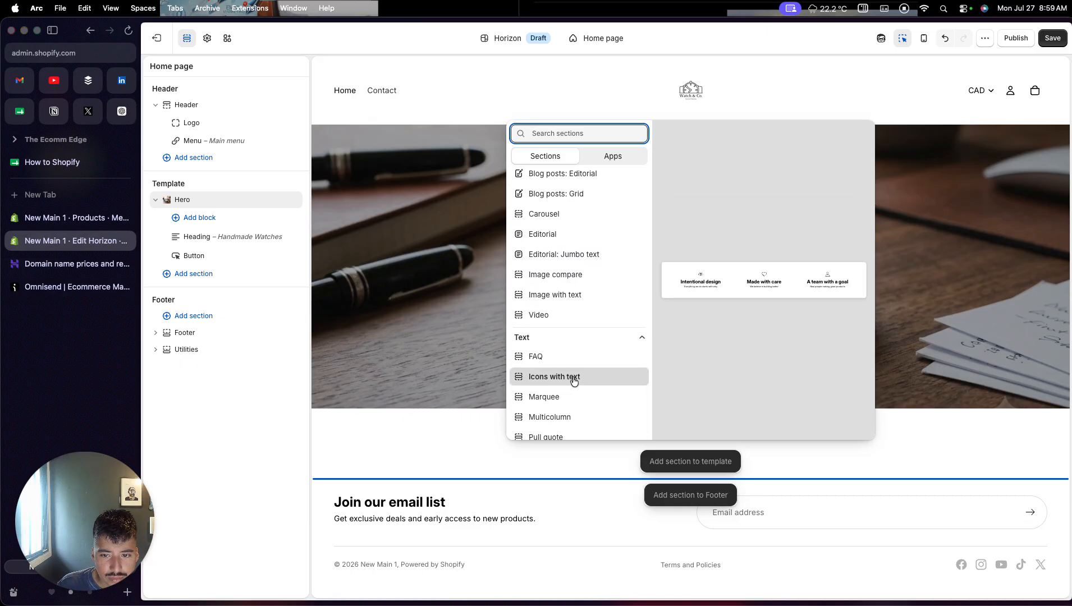
pyautogui.click(559, 384)
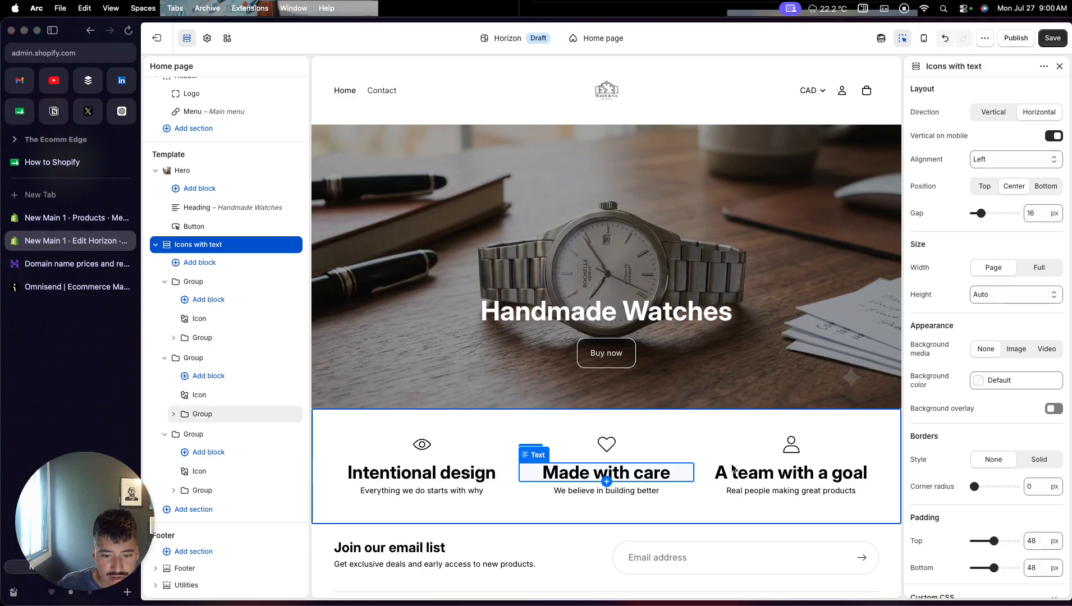
pyautogui.scroll(-2, 747, 503)
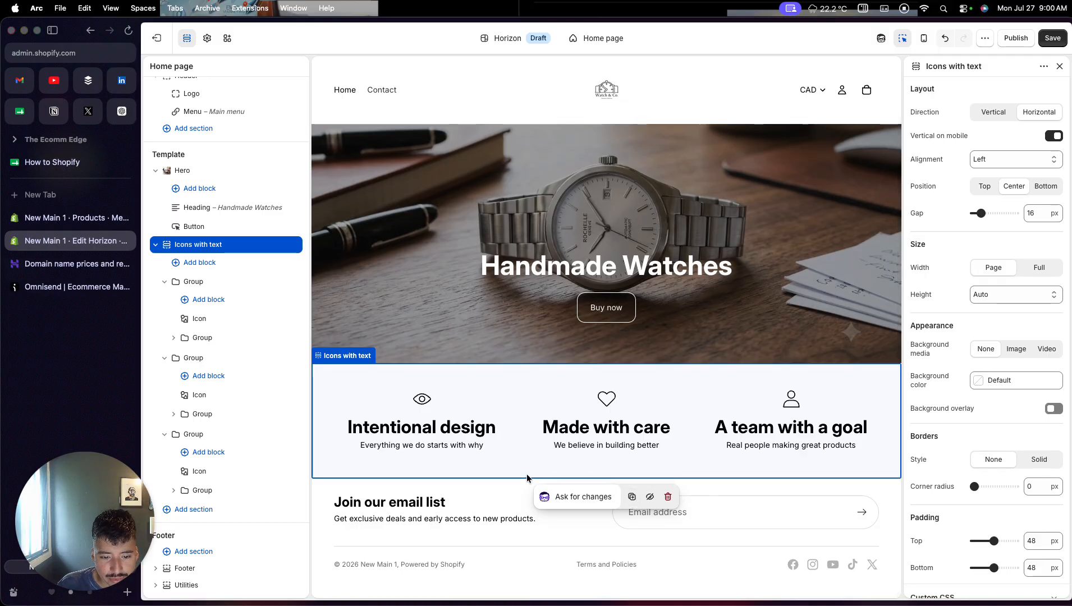
# - Check the footer section and the hero's Buy now button settings, and save the theme changes
pyautogui.click(514, 483)
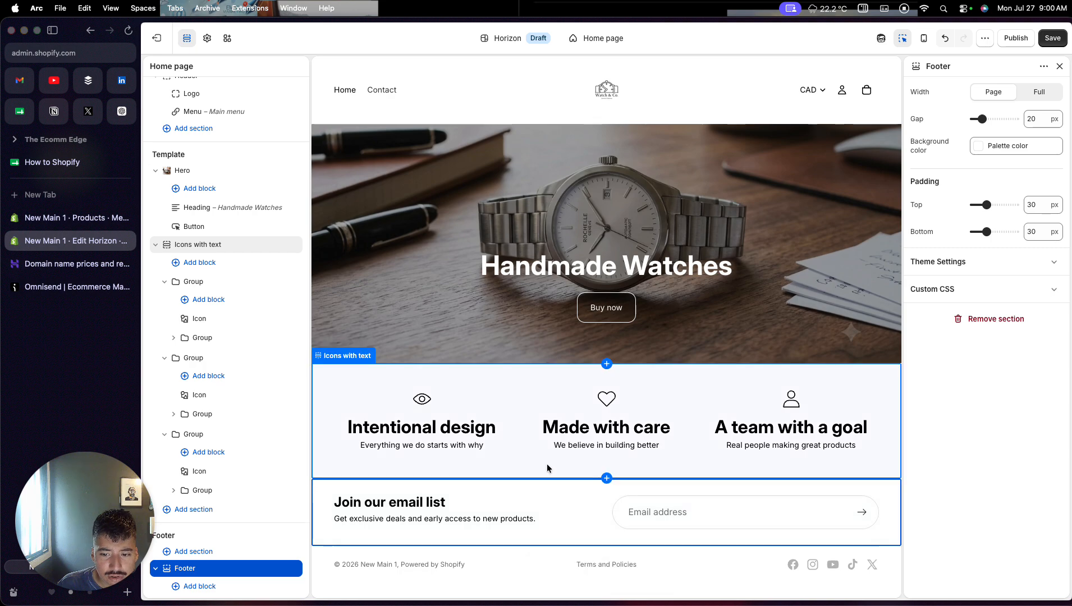
pyautogui.scroll(2, 548, 468)
pyautogui.scroll(-2, 548, 469)
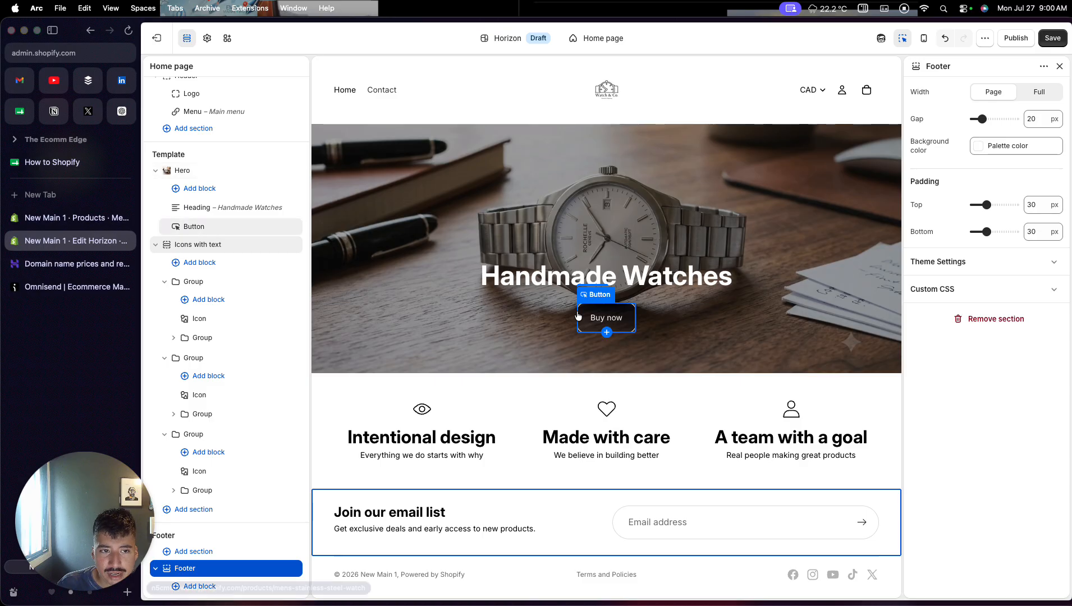
pyautogui.click(605, 326)
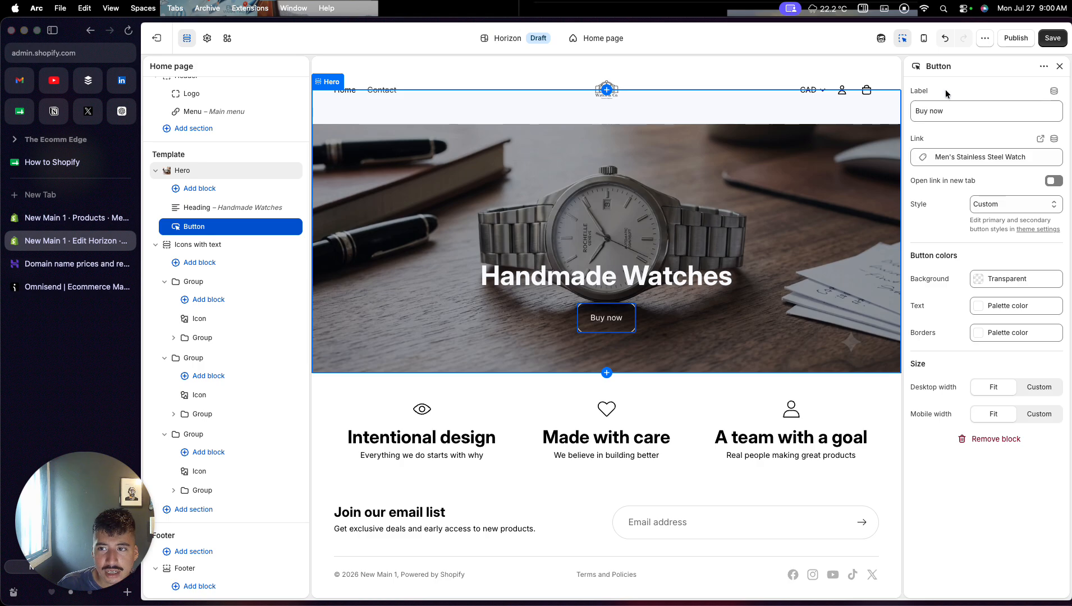
pyautogui.click(1053, 38)
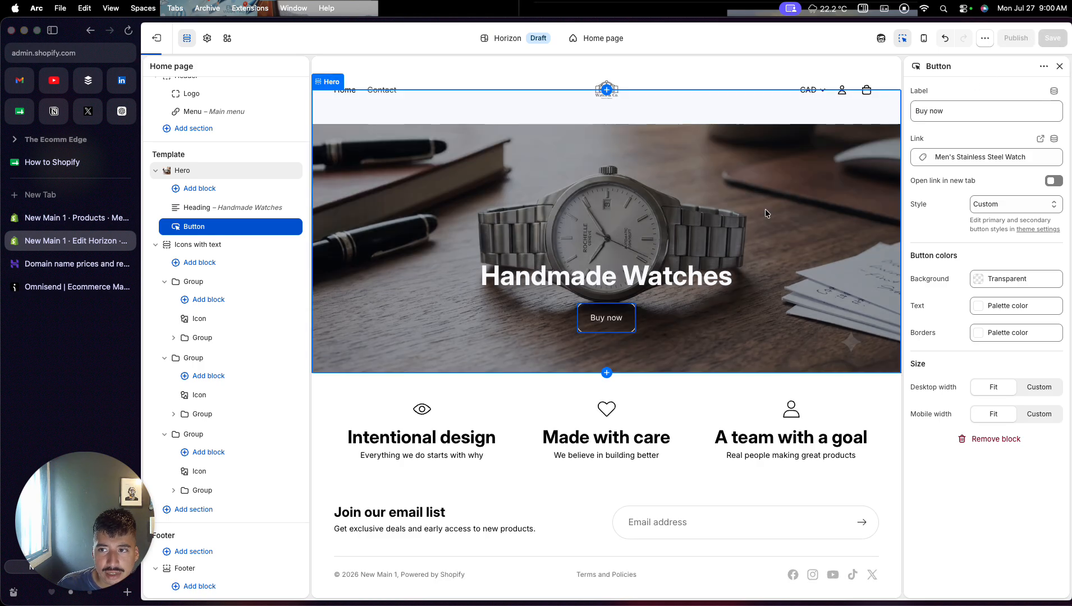
# - Leave the theme editor and open the store's Main menu for editing
pyautogui.click(156, 38)
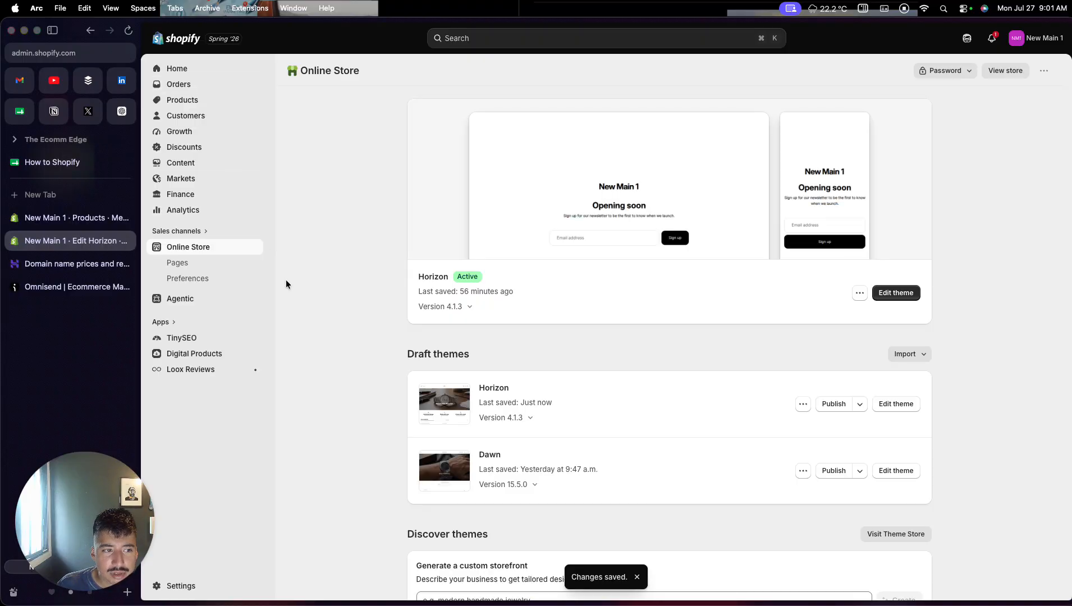
pyautogui.click(207, 169)
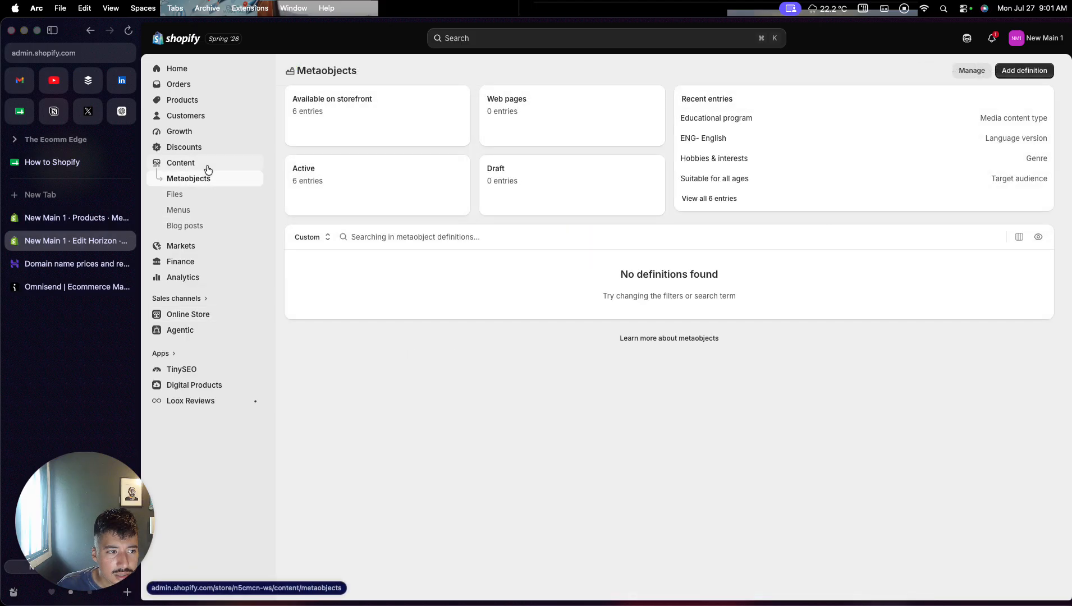
pyautogui.click(193, 211)
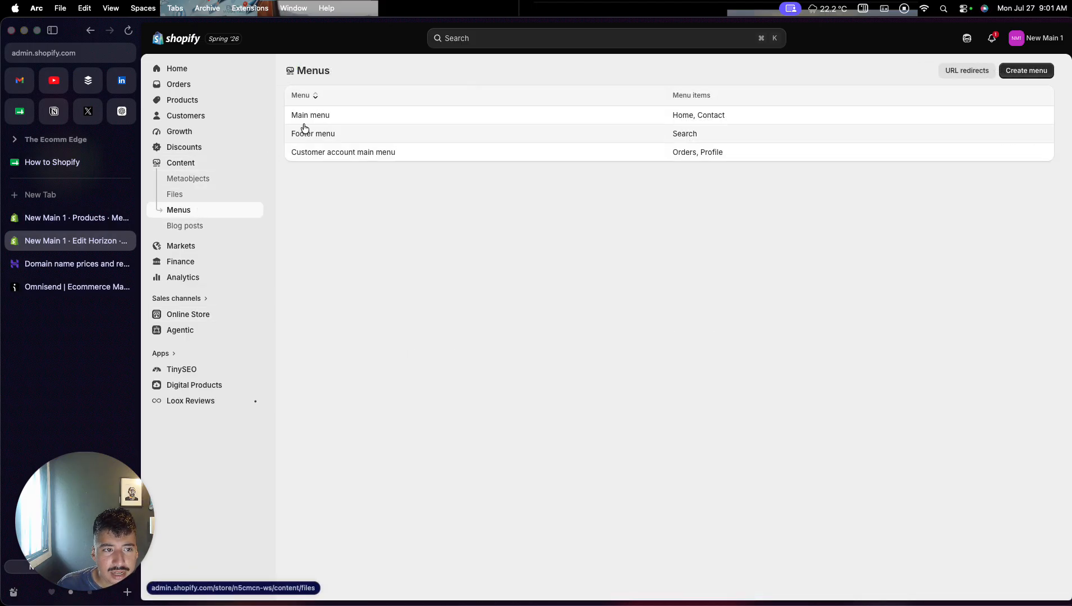
pyautogui.click(310, 115)
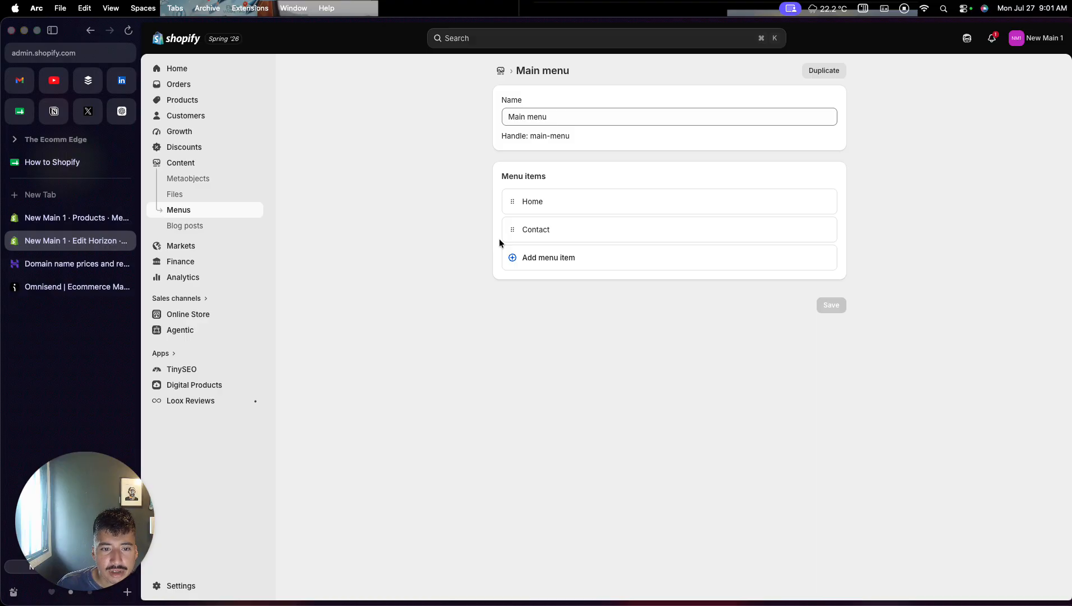
# - Add a menu item labelled "Watch" to the main menu, linked to the Men's Stainless Steel Watch product
pyautogui.click(521, 261)
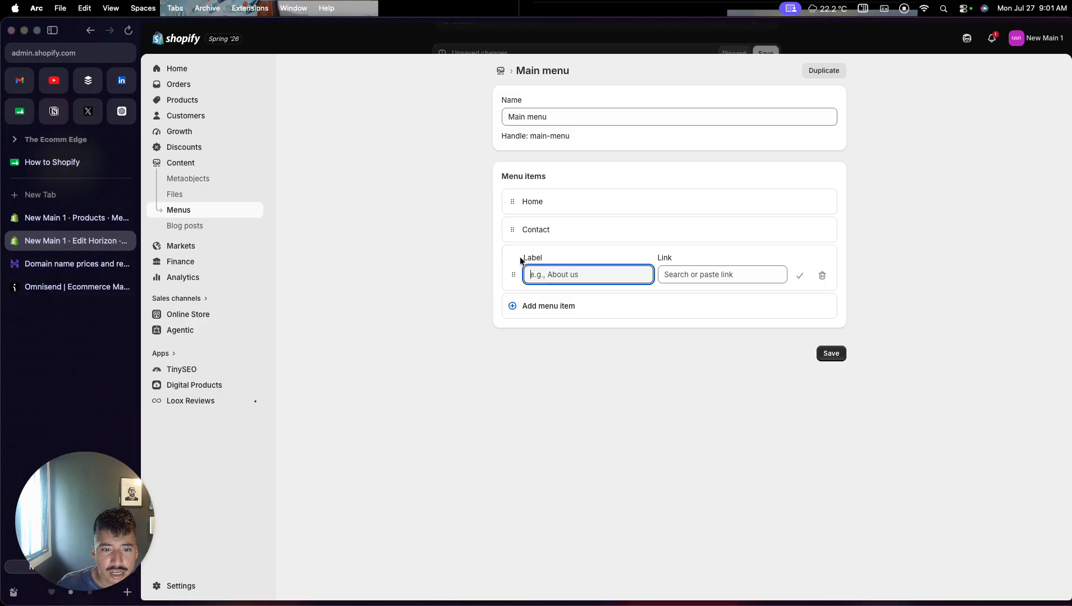
pyautogui.write('Wa')
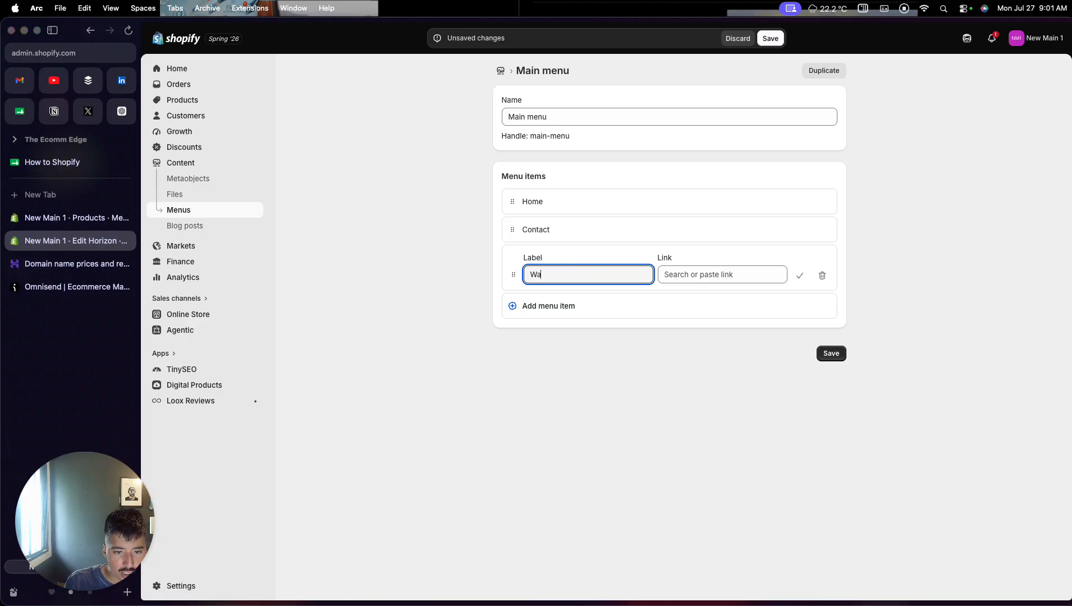
pyautogui.write('tch')
pyautogui.click(696, 276)
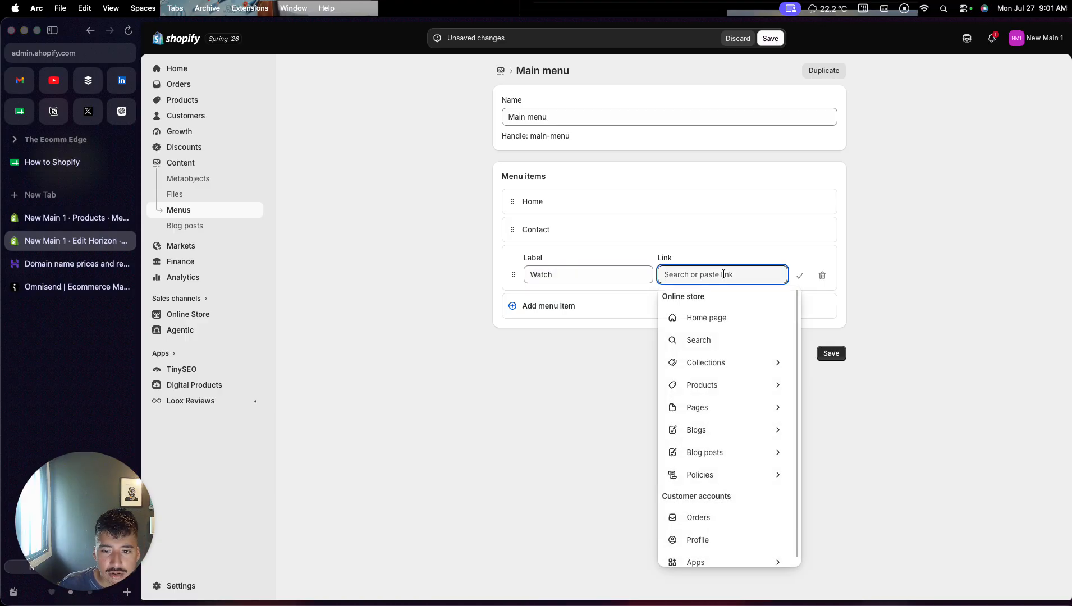
pyautogui.click(722, 386)
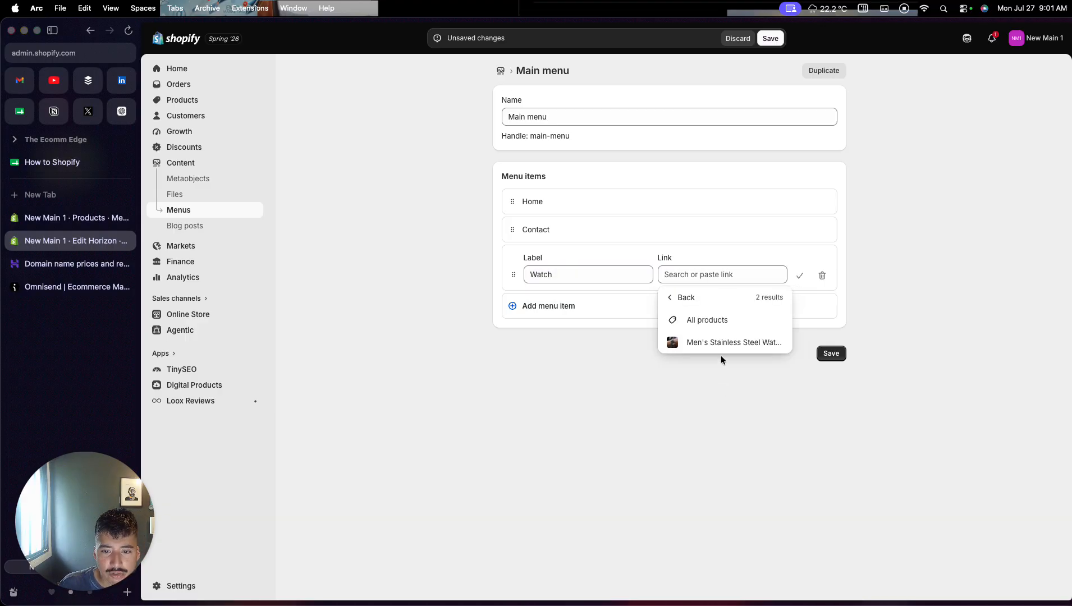
pyautogui.click(721, 348)
pyautogui.click(798, 275)
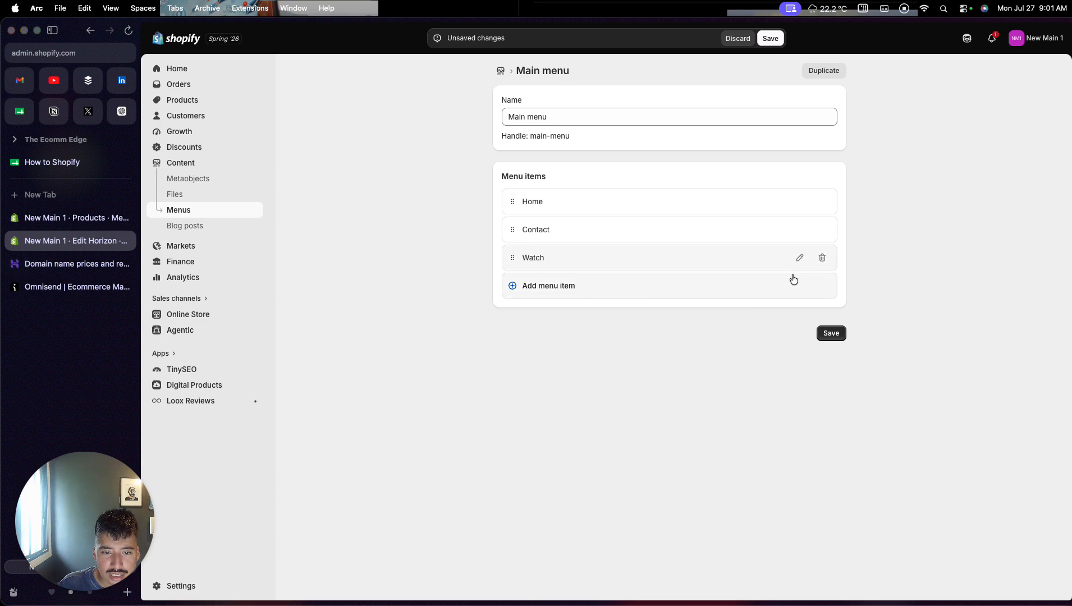
# - Move the Watch item between Home and Contact and save the main menu
pyautogui.moveTo(512, 262); pyautogui.dragTo(512, 235)
pyautogui.click(772, 39)
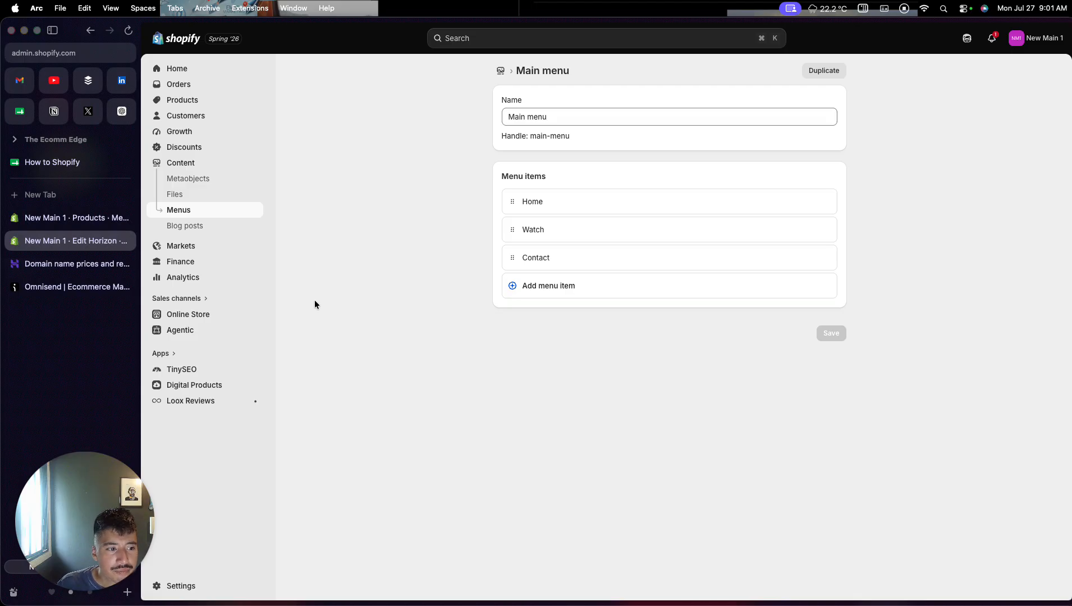
# - Start a new page in the online store's pages and title it "About Us"
pyautogui.click(198, 316)
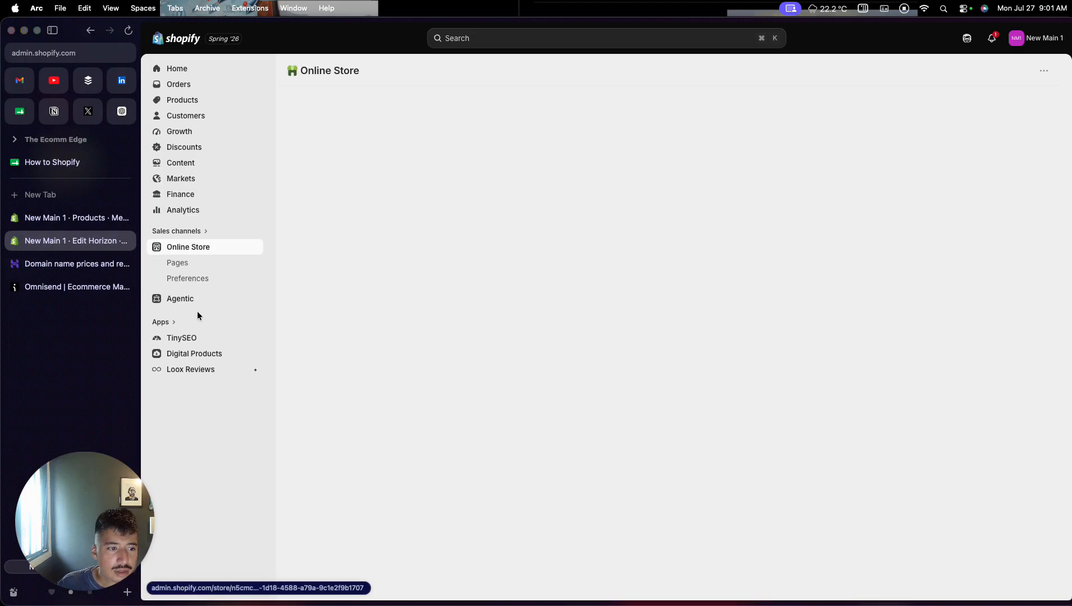
pyautogui.click(185, 263)
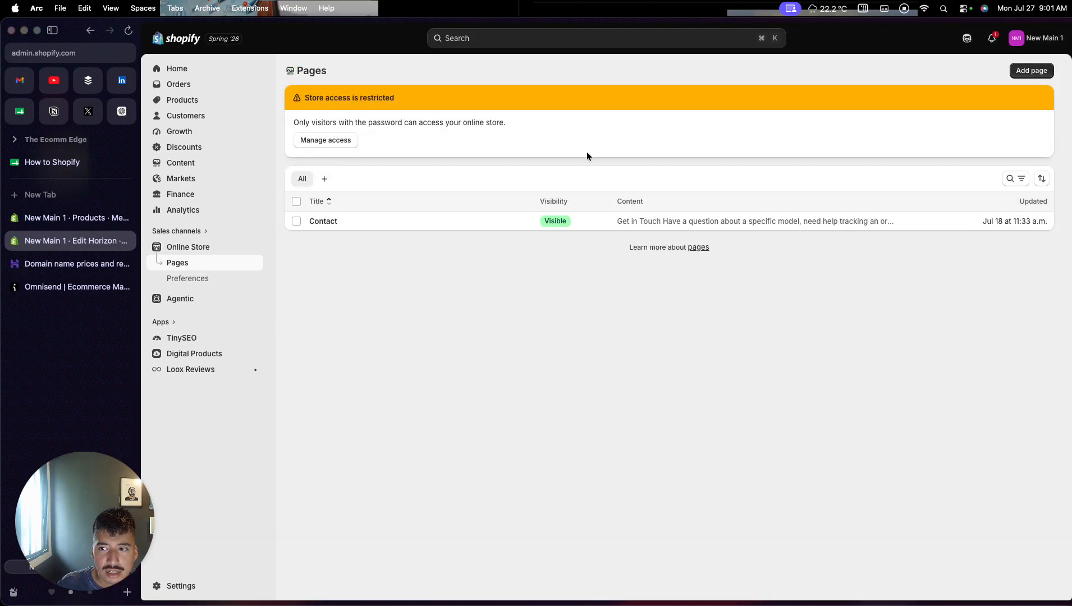
pyautogui.click(1016, 77)
pyautogui.click(627, 115)
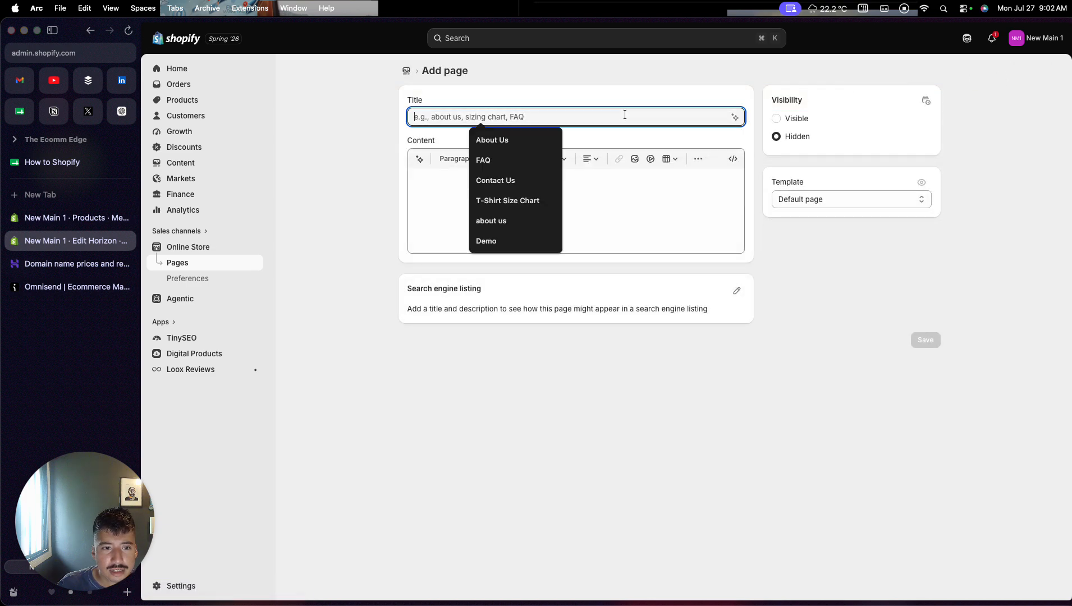
pyautogui.click(531, 140)
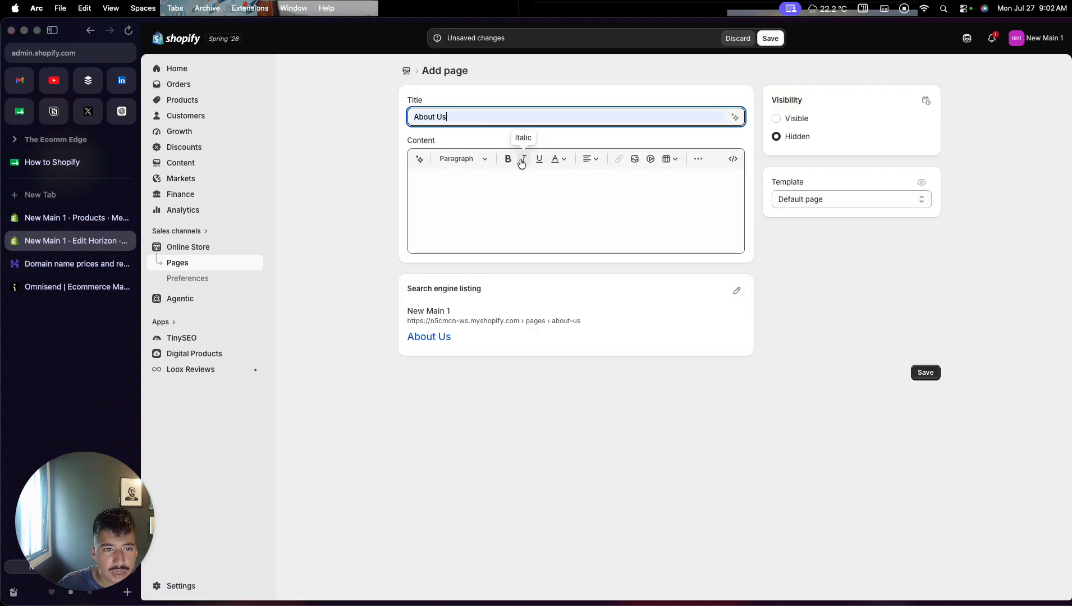
# - Enter "About us content" as the page's content, set its visibility to Visible and save the page
pyautogui.click(506, 187)
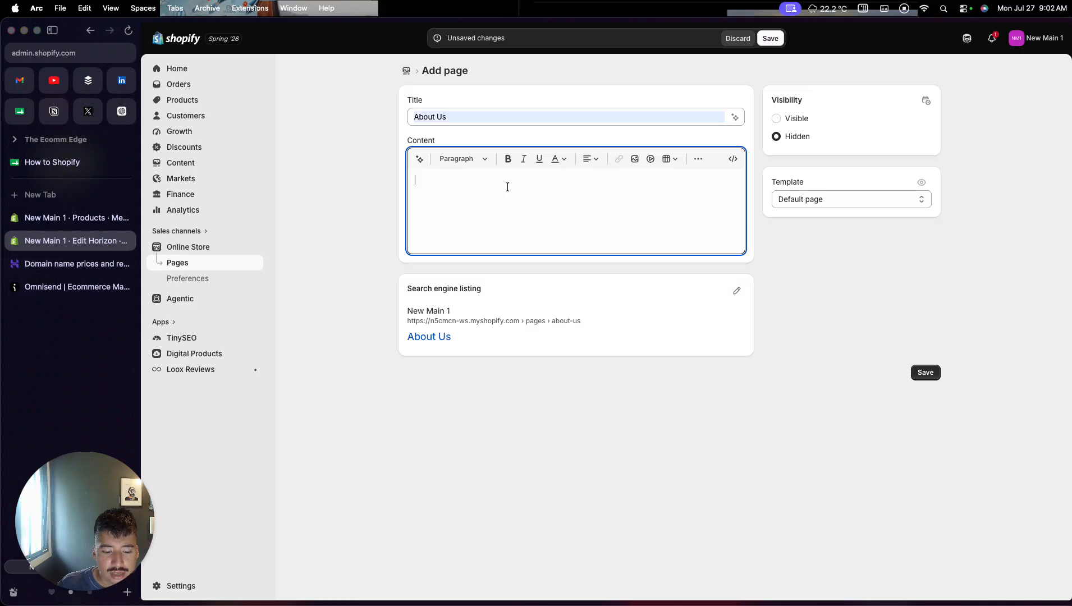
pyautogui.write('About us co')
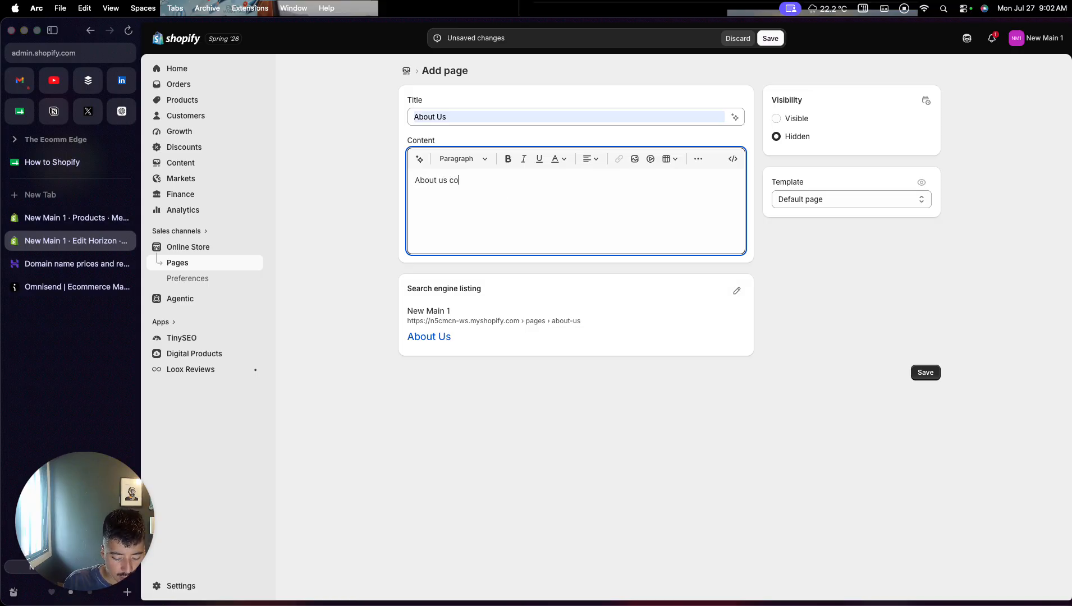
pyautogui.write('ntent')
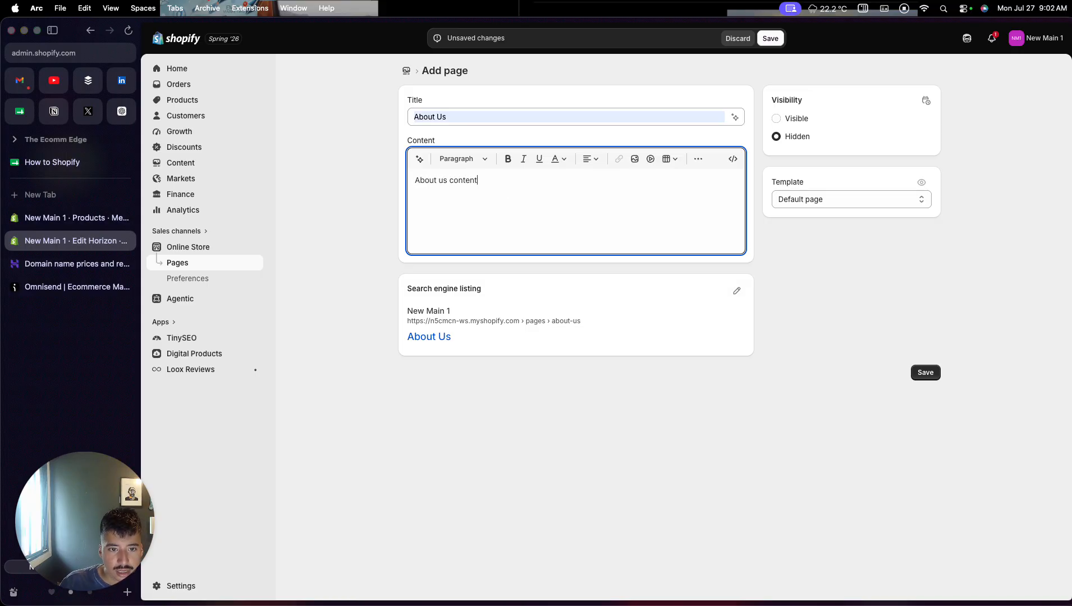
pyautogui.click(778, 123)
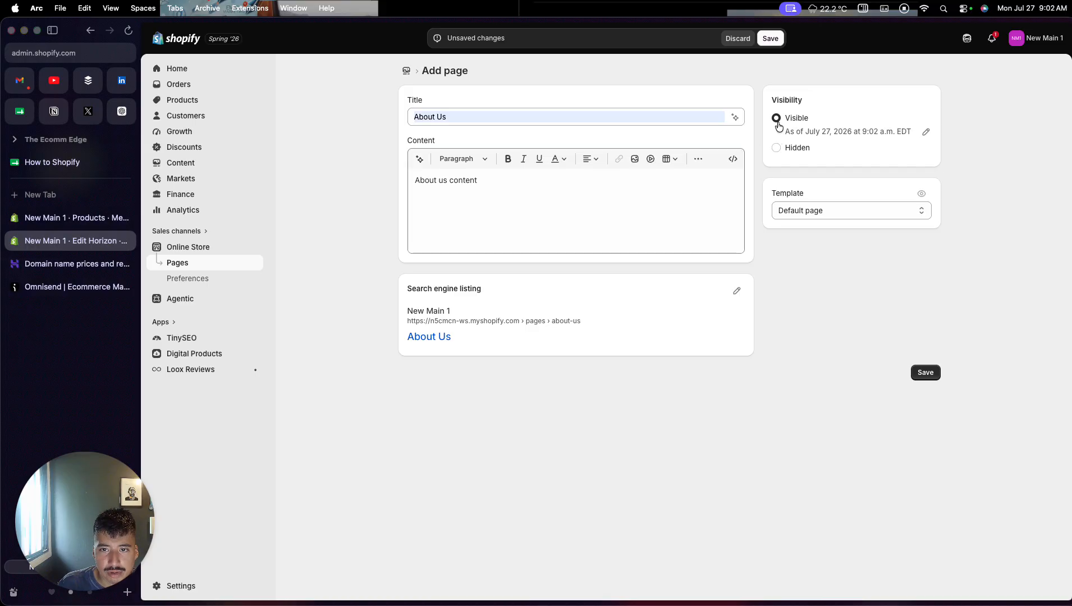
pyautogui.click(770, 39)
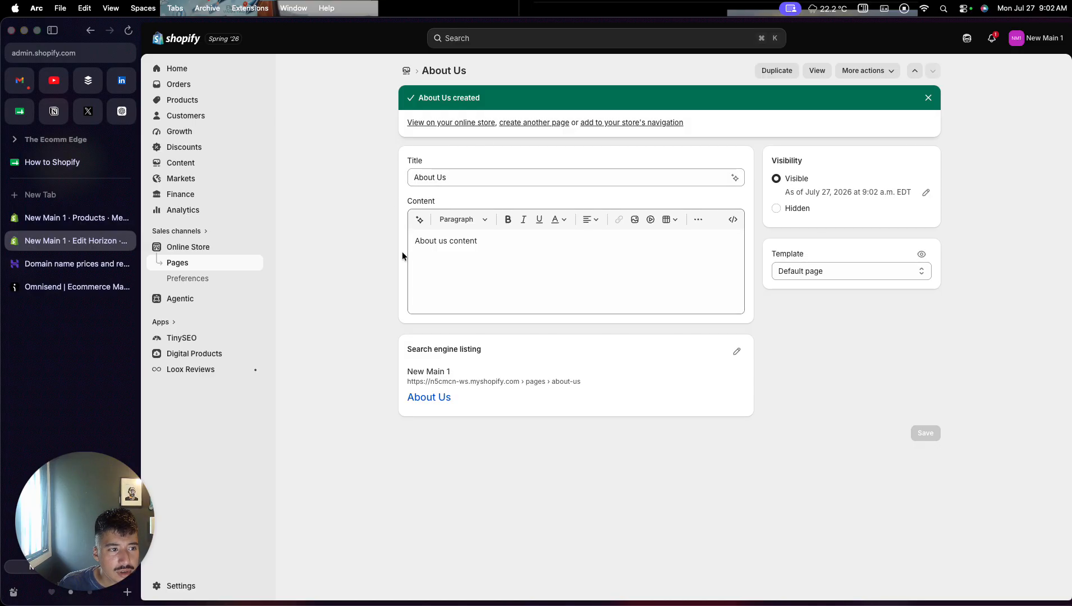
# - Add a menu item labelled "About Us" to the main menu, linked to the About Us page, and save the menu
pyautogui.click(182, 164)
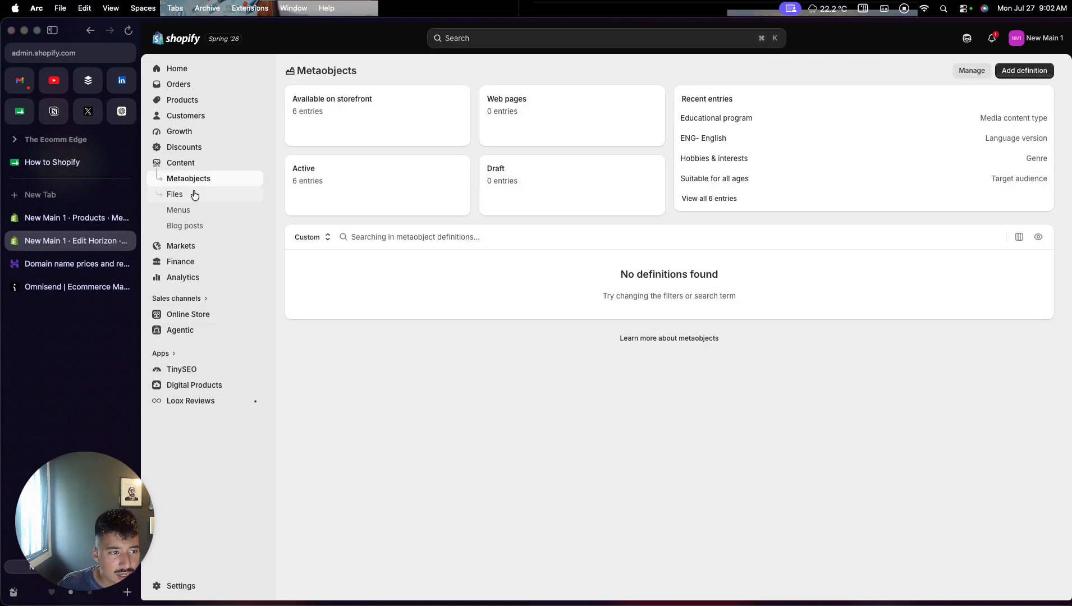
pyautogui.click(192, 211)
pyautogui.click(313, 114)
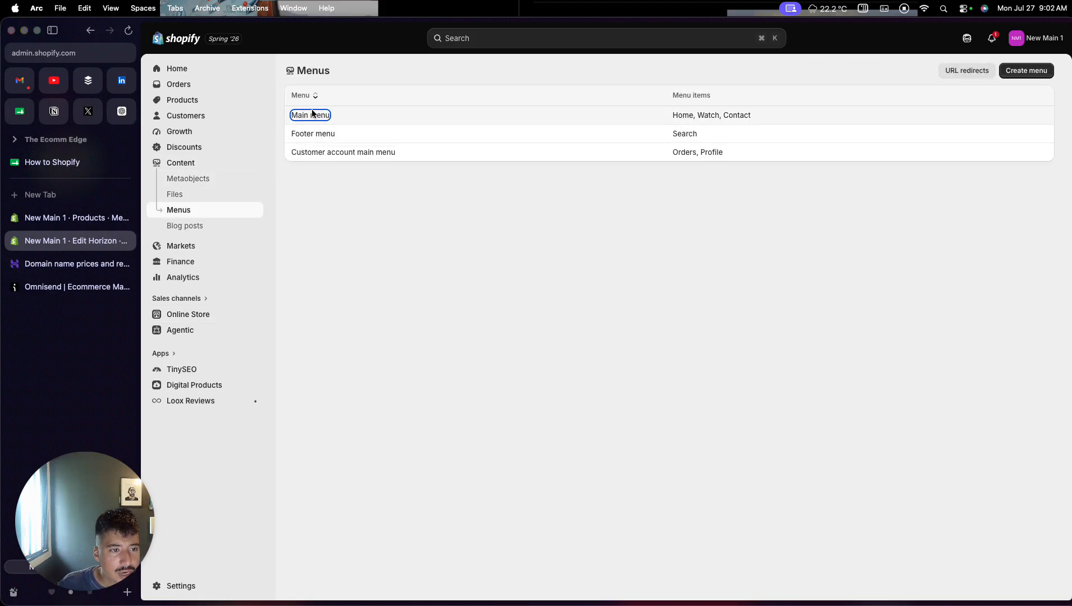
pyautogui.click(508, 287)
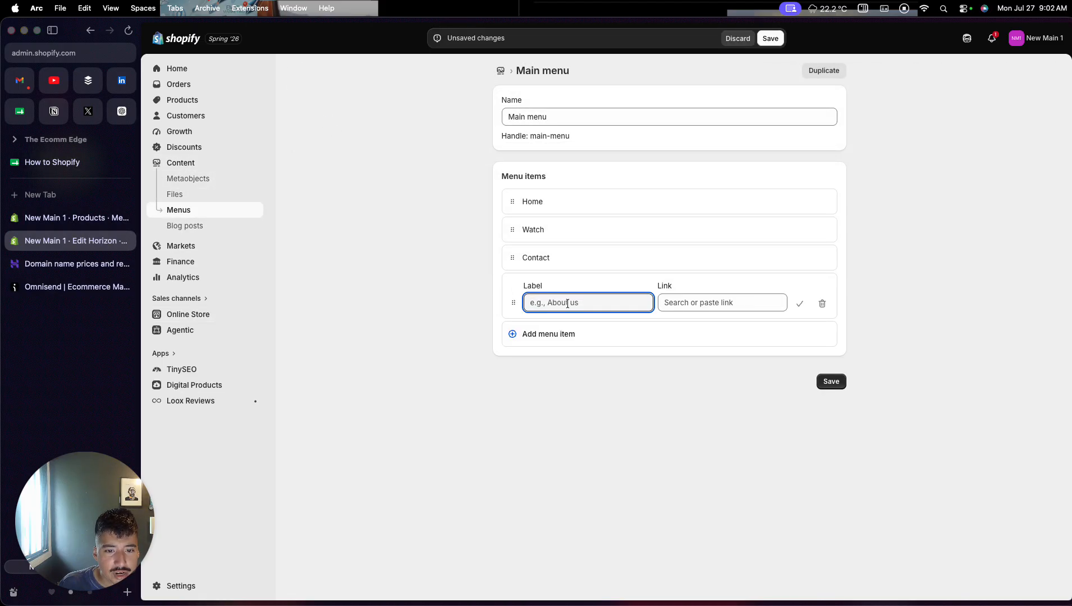
pyautogui.write('About Us')
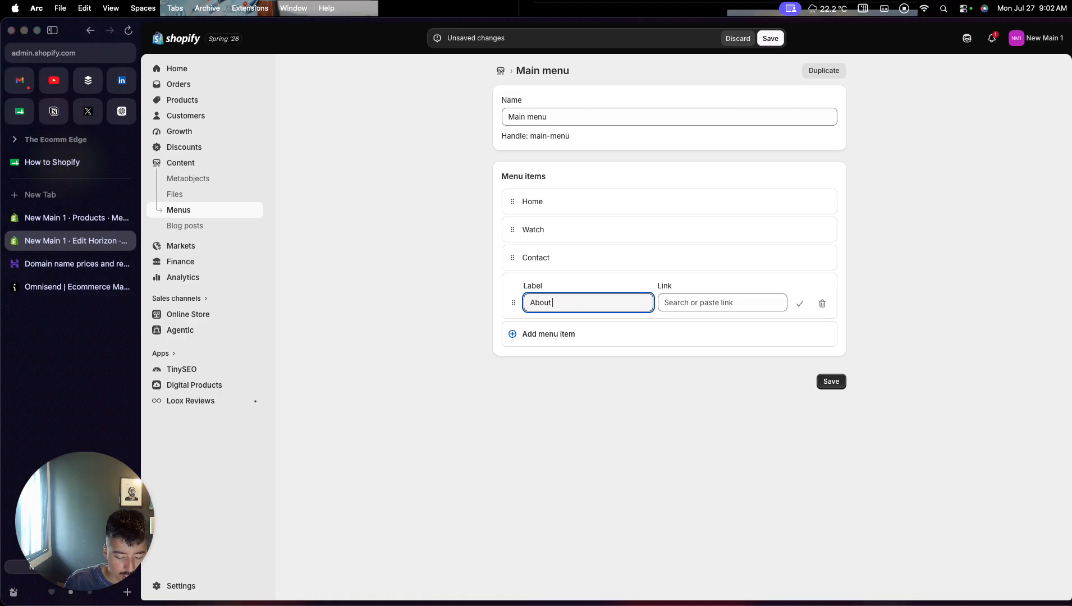
pyautogui.click(720, 311)
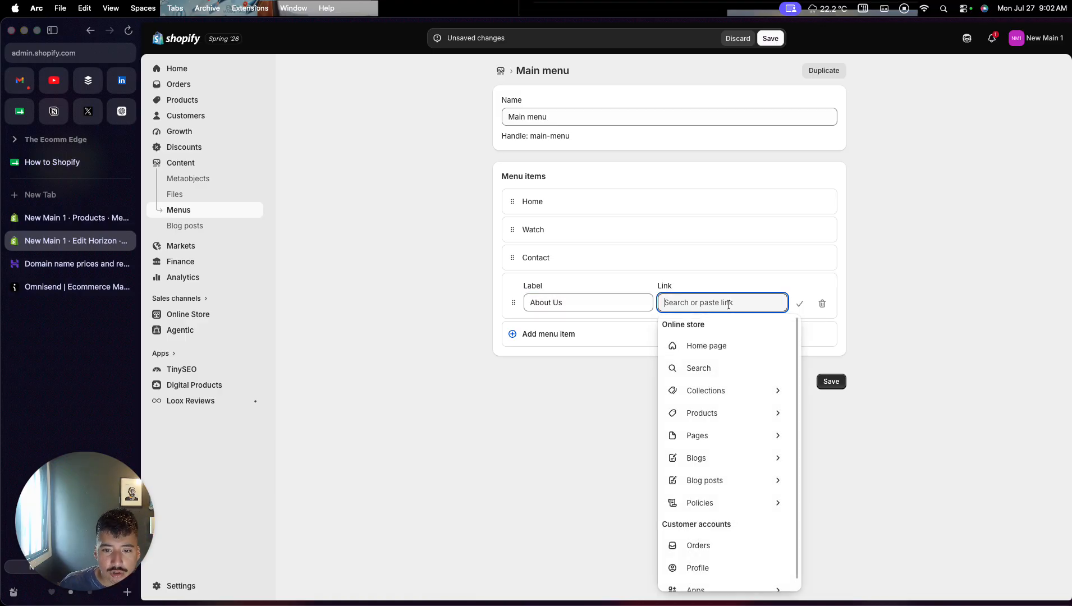
pyautogui.click(717, 433)
pyautogui.click(717, 351)
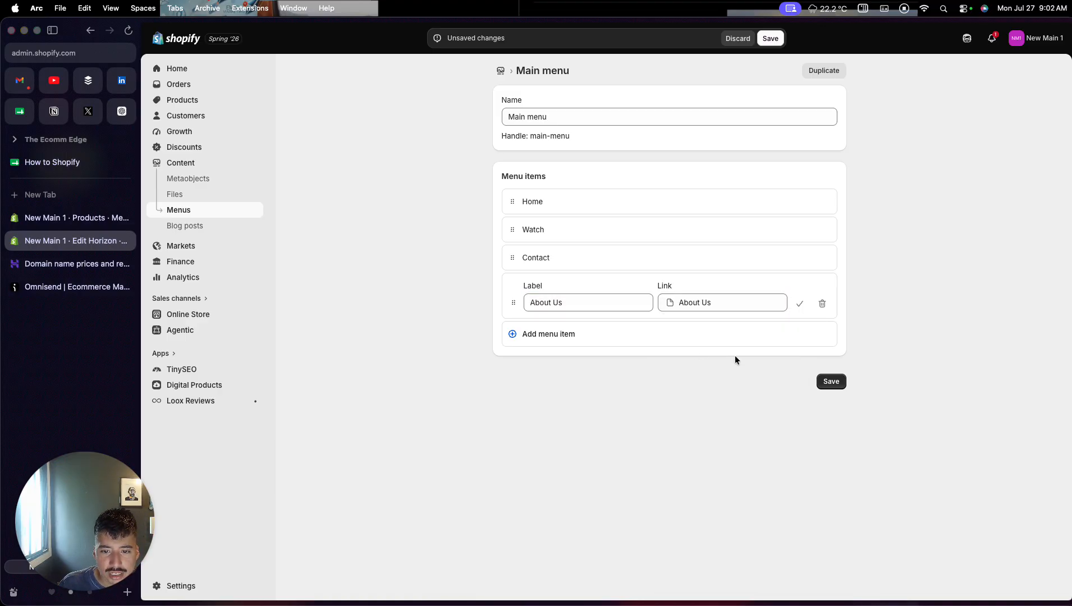
pyautogui.click(831, 382)
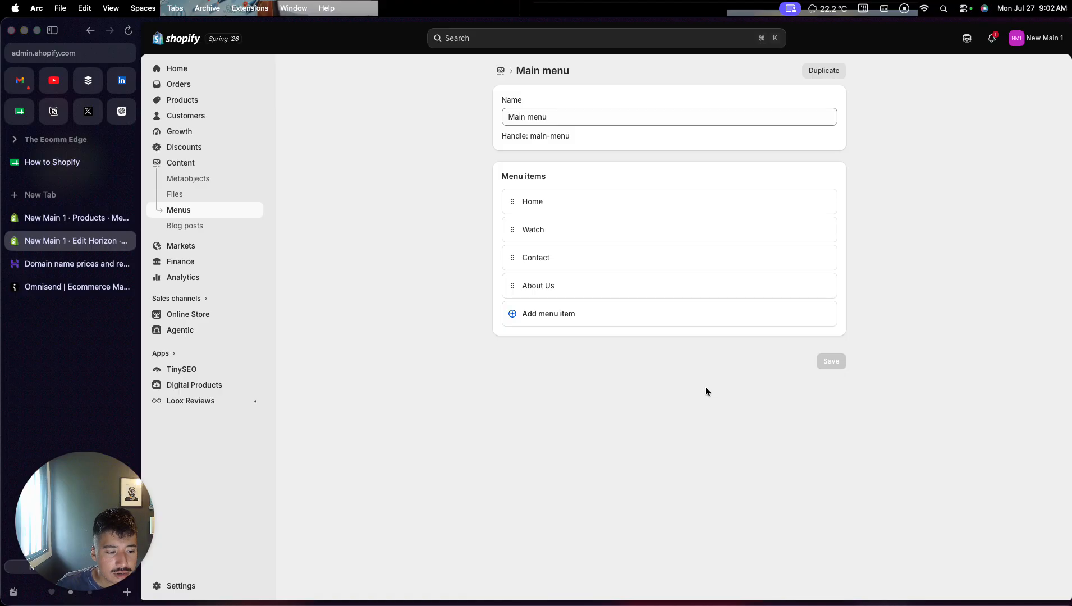
# - Open the store's payment settings and review Shopify Payments and the additional payment providers
pyautogui.click(206, 585)
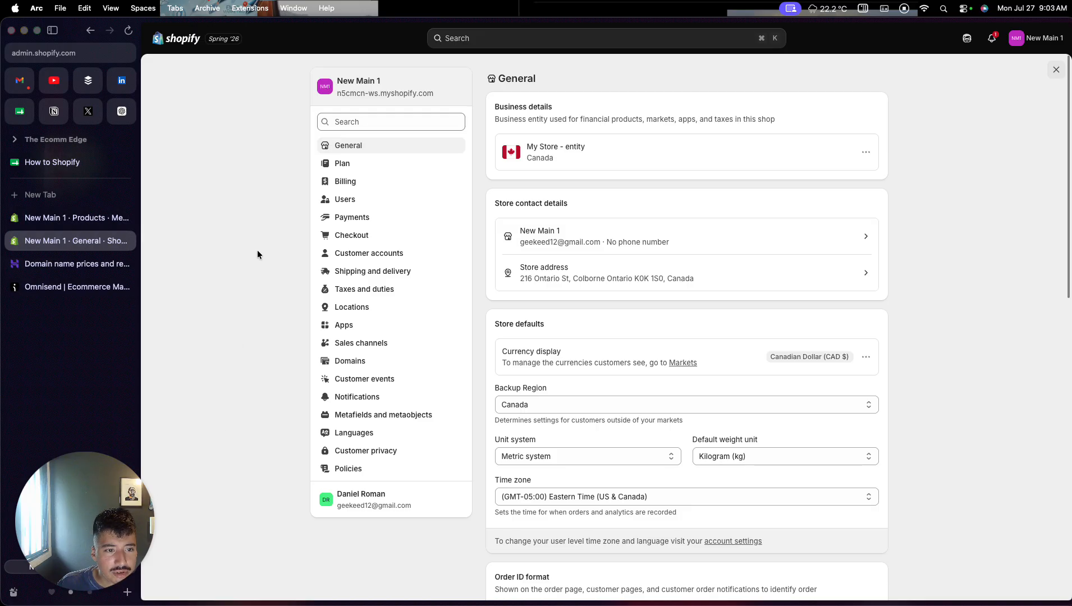
pyautogui.click(332, 218)
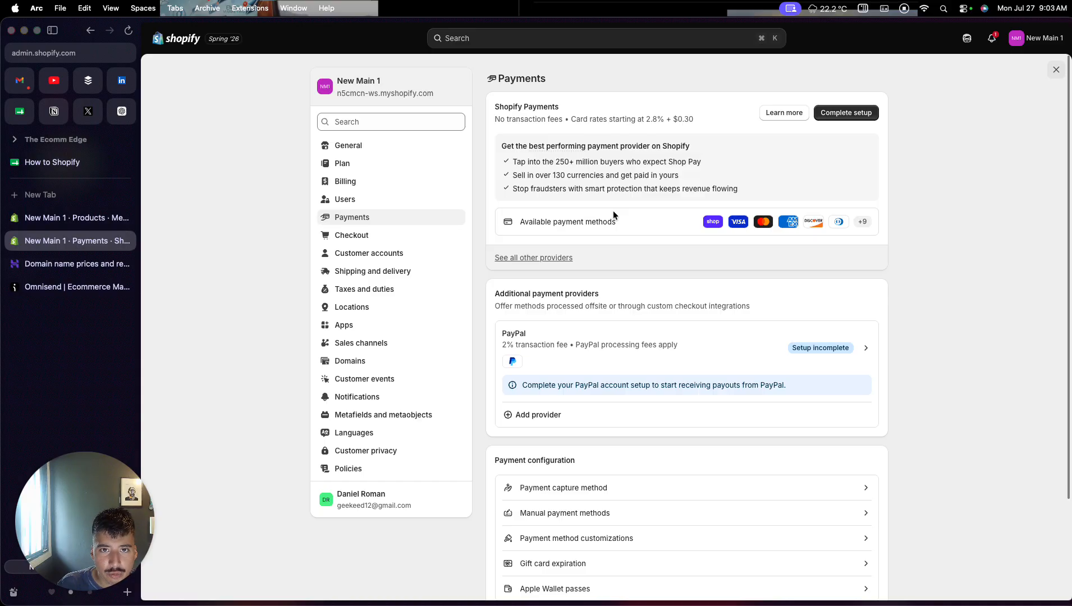
pyautogui.moveTo(496, 293); pyautogui.dragTo(587, 302)
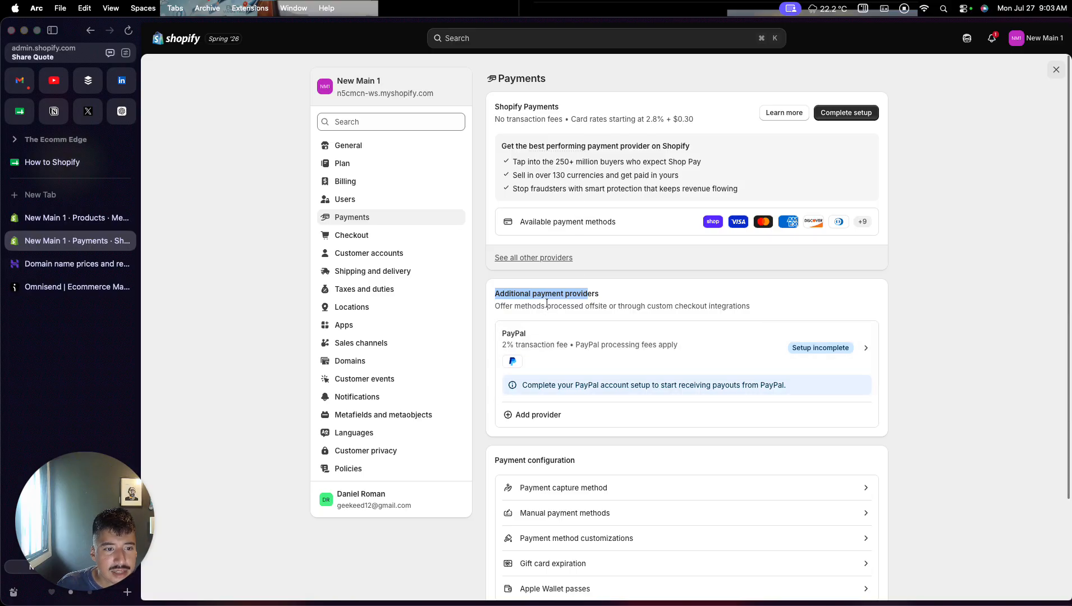
# - Open the general shipping profile and examine its shipping zones, rates and the Canadian Standard option's free-shipping threshold
pyautogui.click(401, 271)
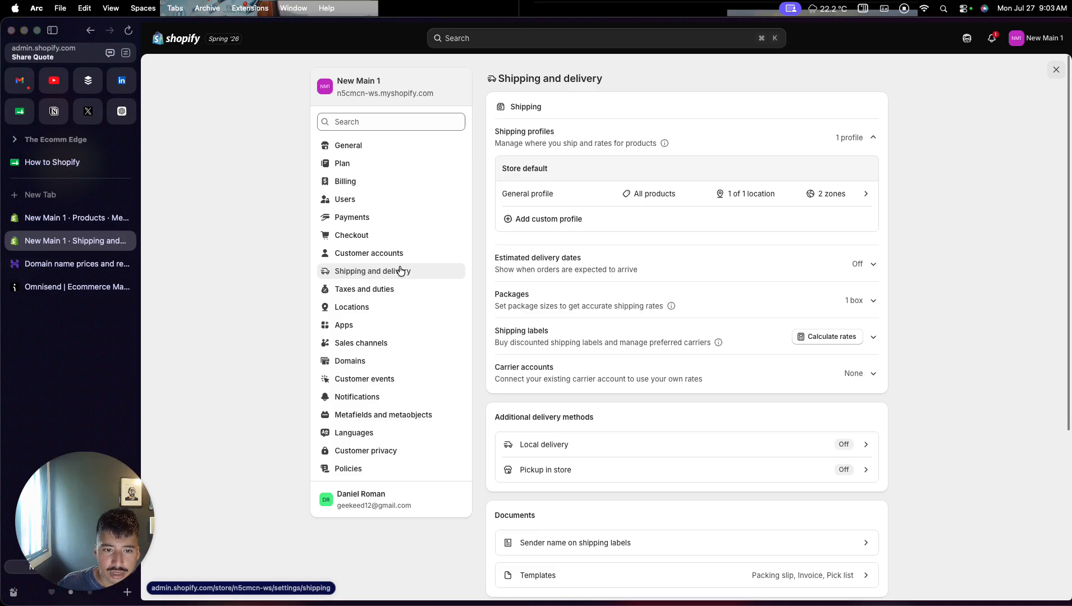
pyautogui.click(508, 203)
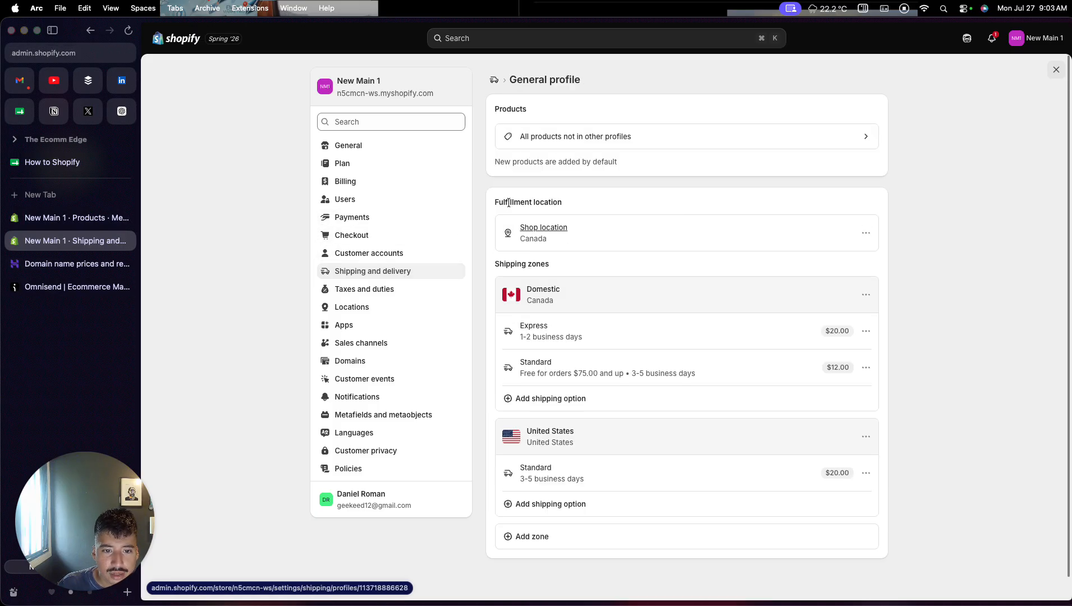
pyautogui.scroll(-1, 501, 306)
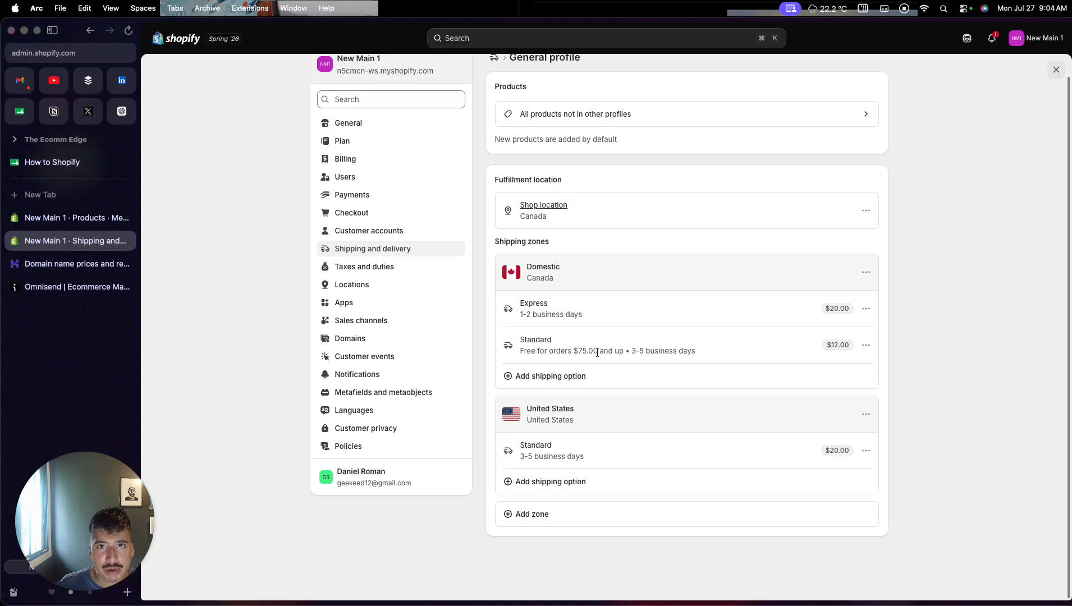
pyautogui.doubleClick(572, 350)
pyautogui.moveTo(576, 351); pyautogui.dragTo(607, 352)
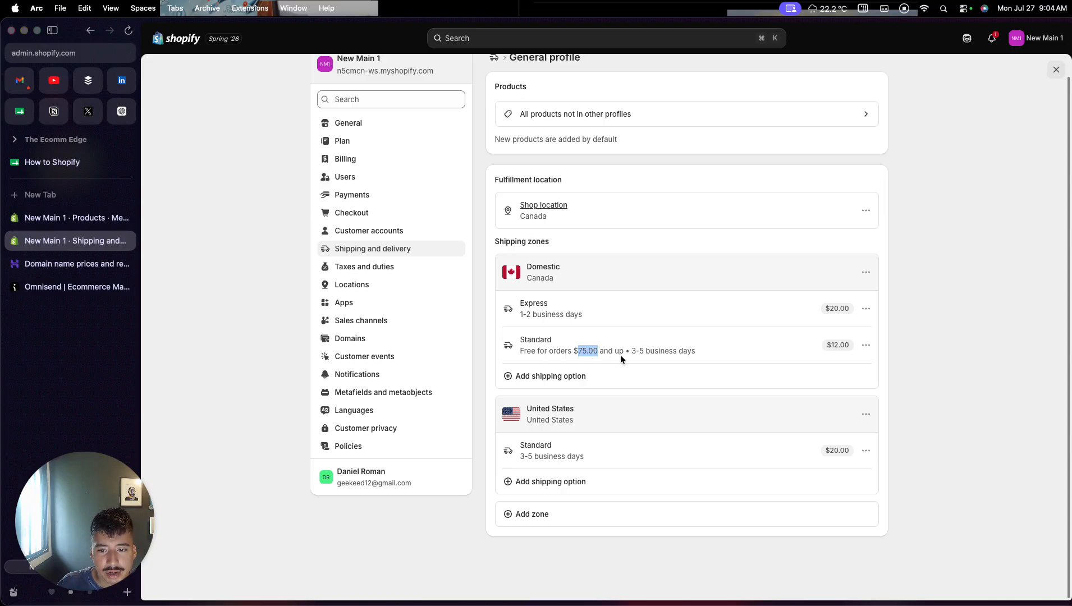
pyautogui.scroll(-1, 631, 403)
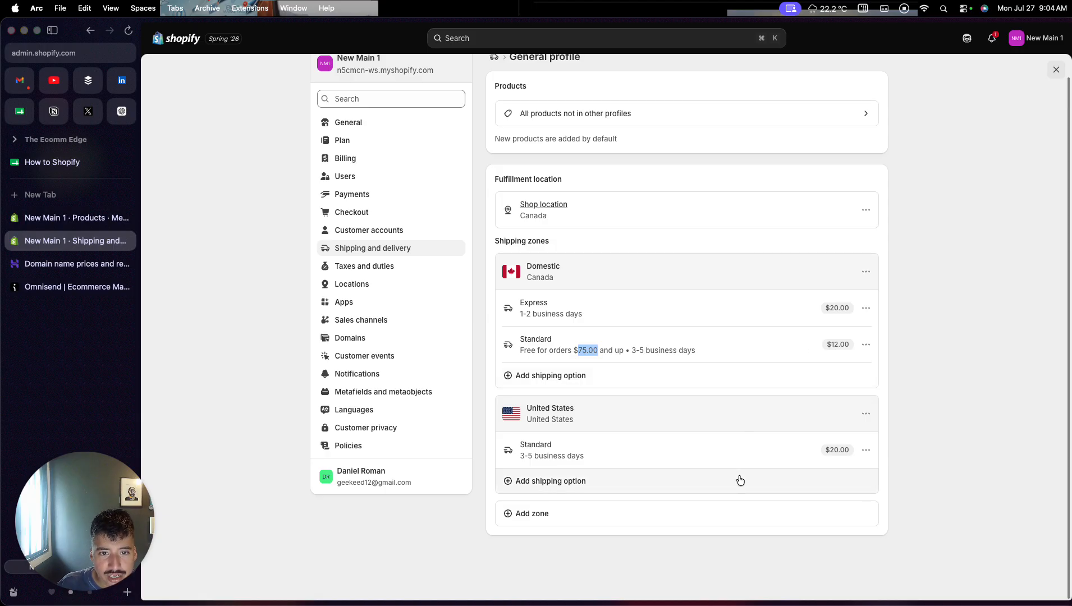
pyautogui.scroll(1, 740, 480)
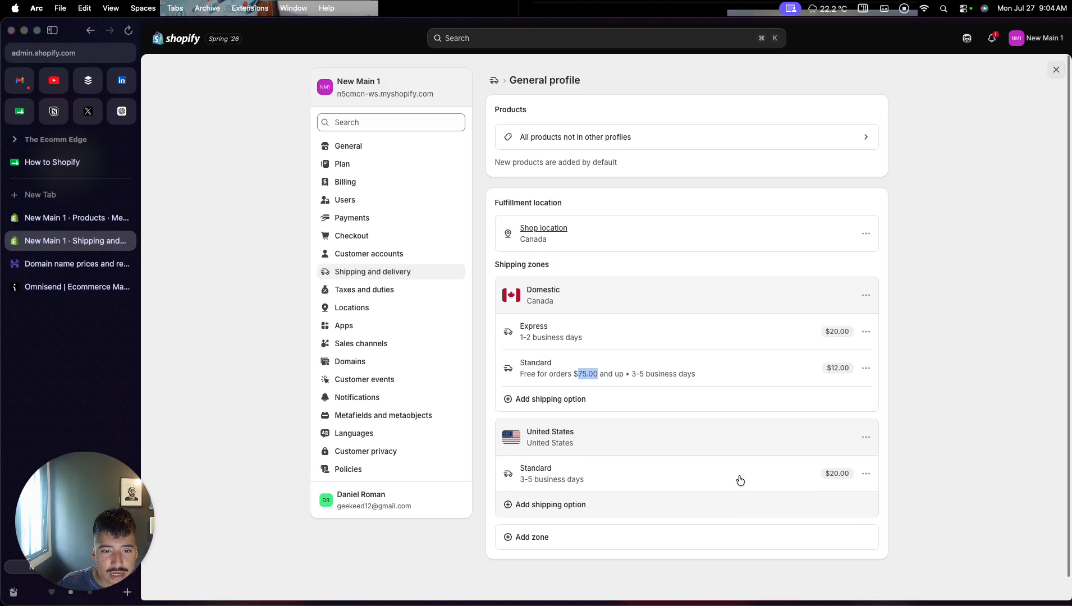